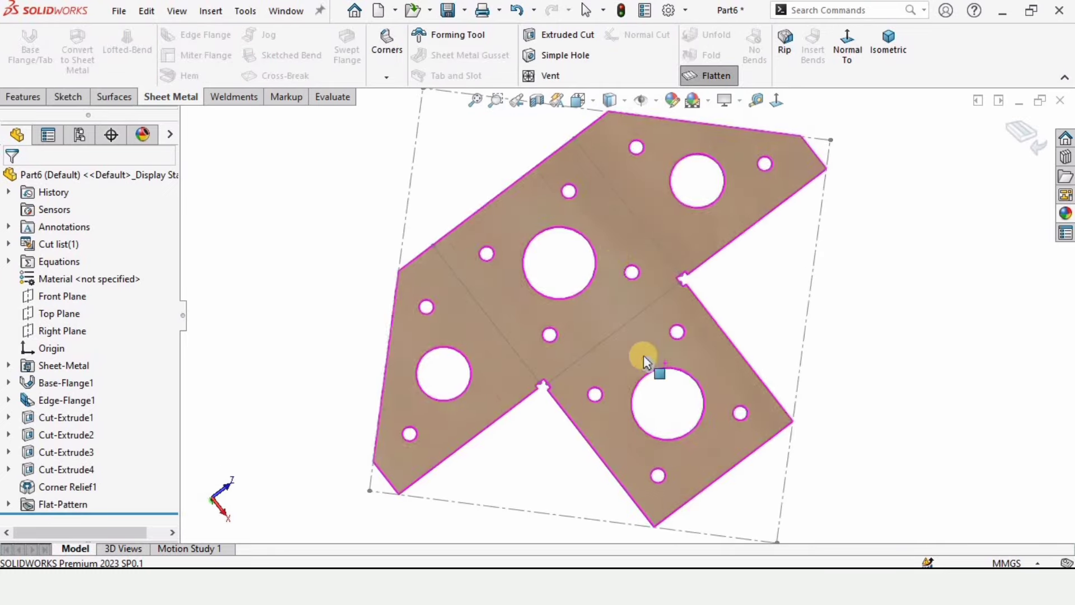
middle_drag(643, 355, 605, 233)
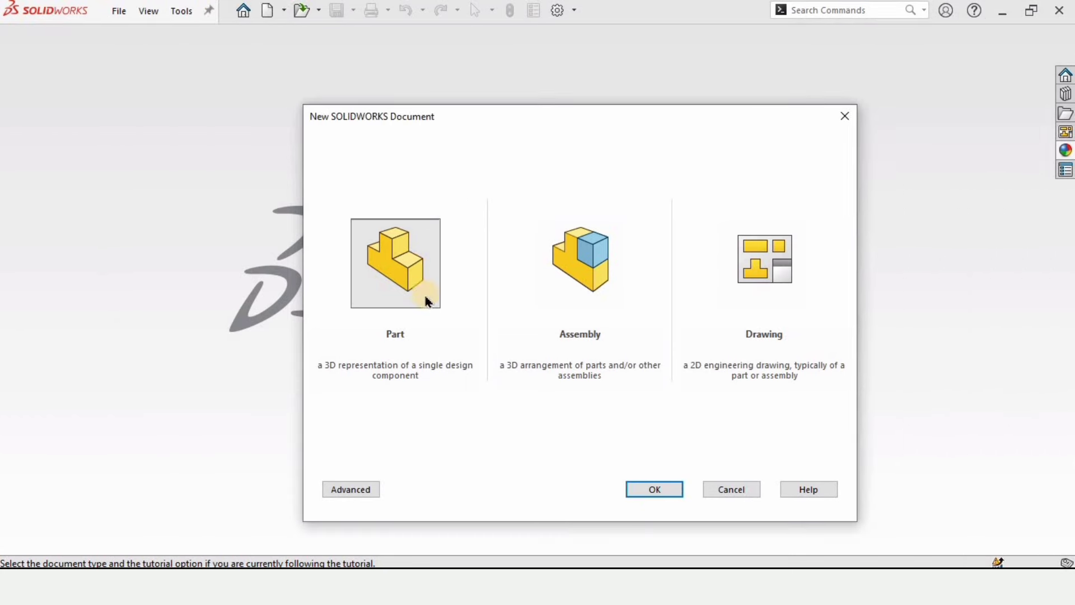
Step: Create a new part document and give its view a plain white background scene
click(640, 491)
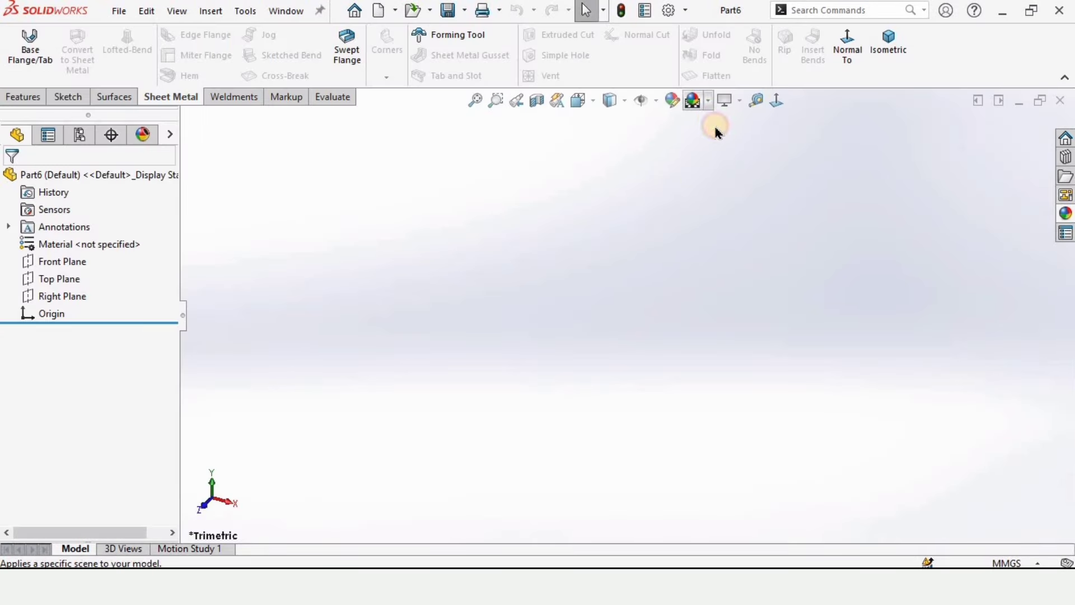
click(719, 141)
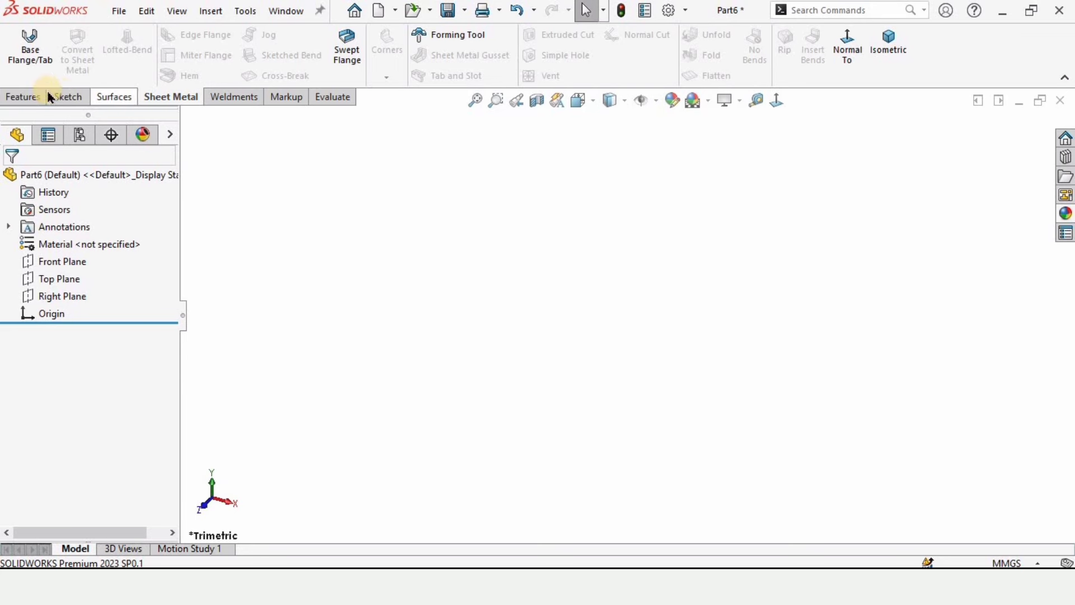
Step: Sketch a center rectangle about 225 mm wide on the Top Plane, centred on the origin
click(61, 96)
click(118, 54)
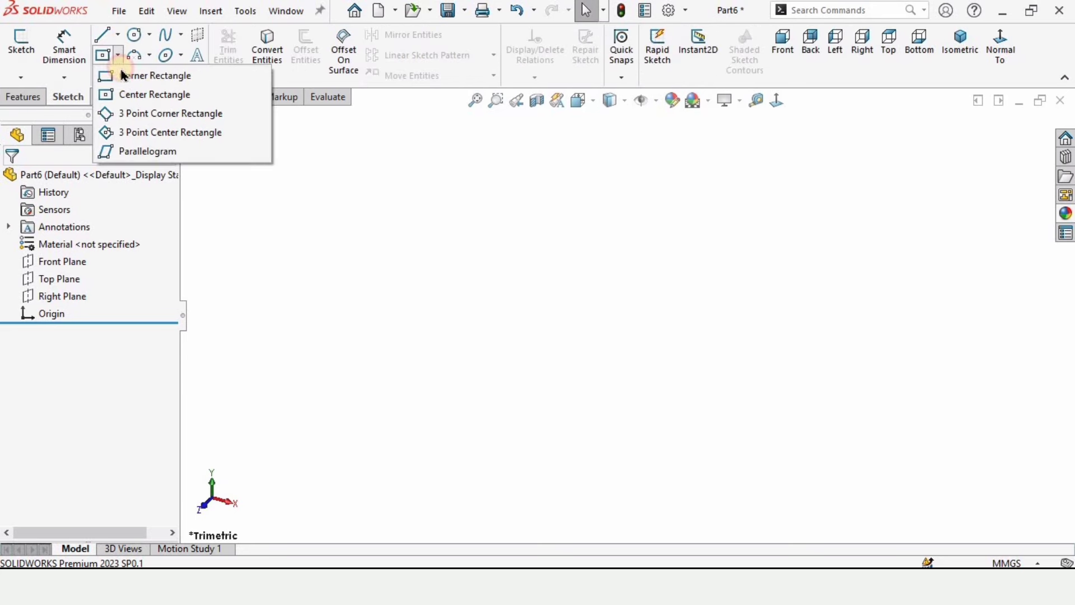
click(138, 95)
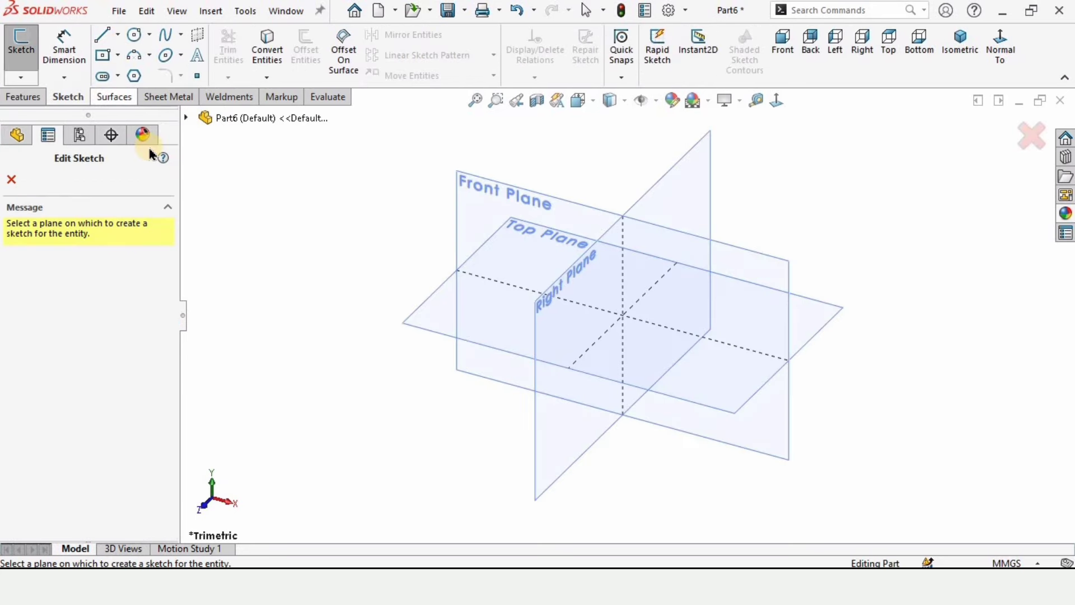
click(436, 317)
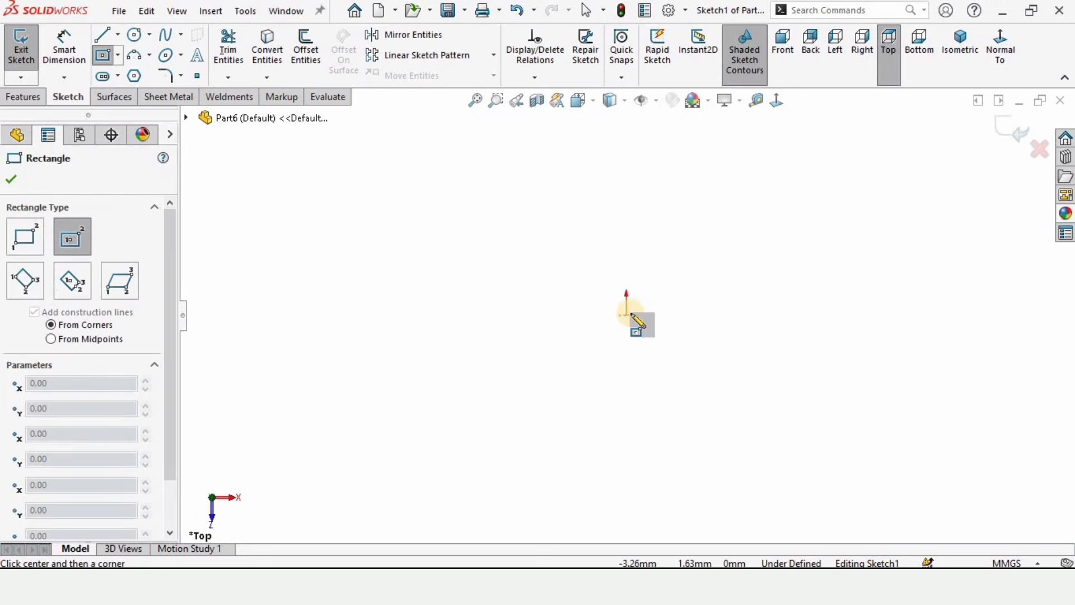
click(627, 314)
click(408, 208)
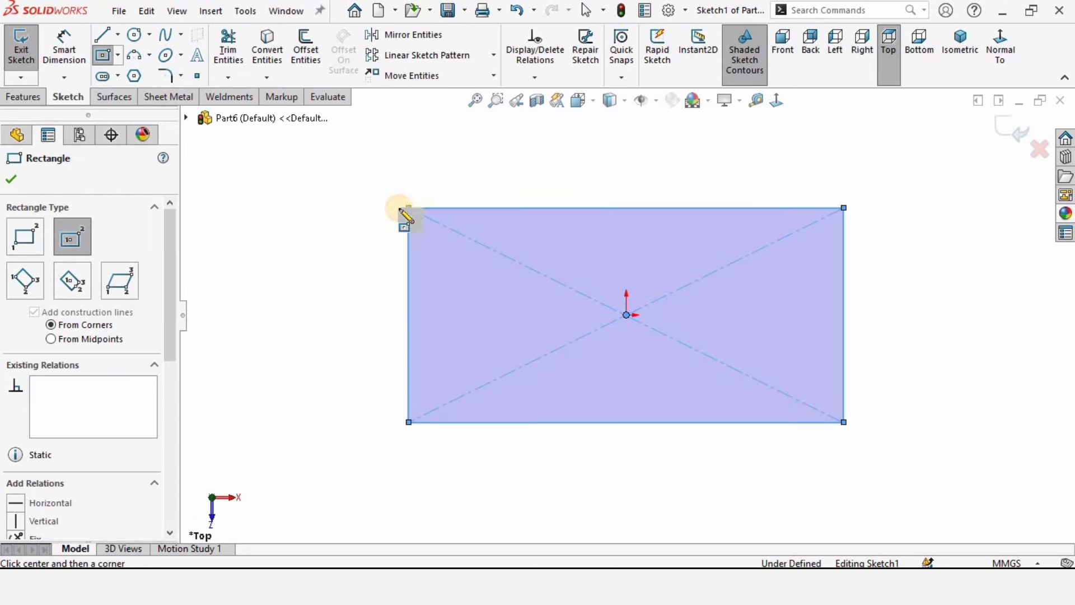
Step: Dimension the rectangle's upper horizontal edge to 100 mm
click(64, 40)
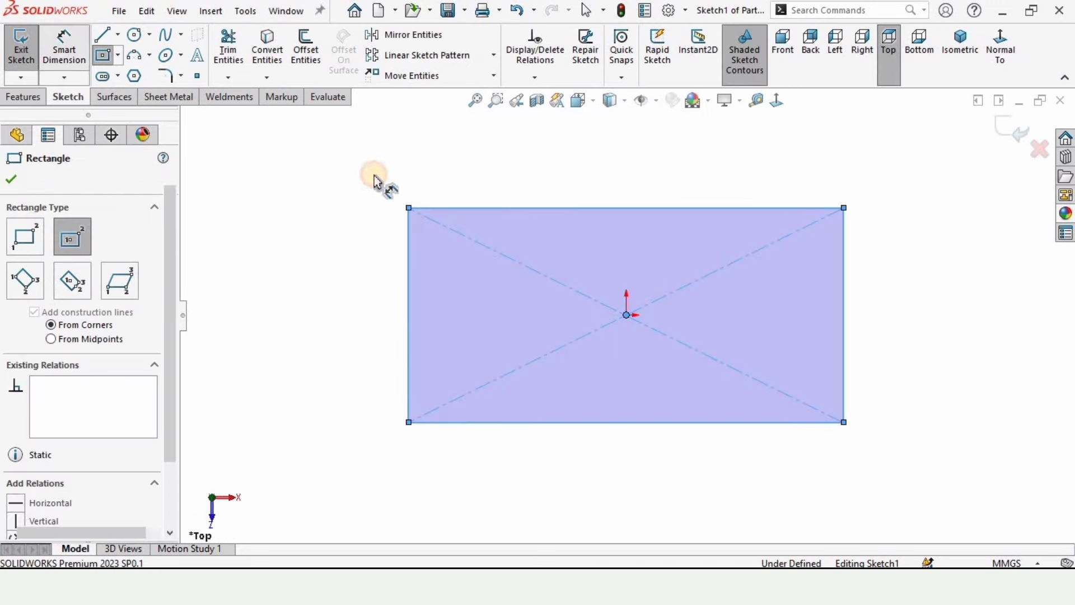
click(492, 196)
click(548, 185)
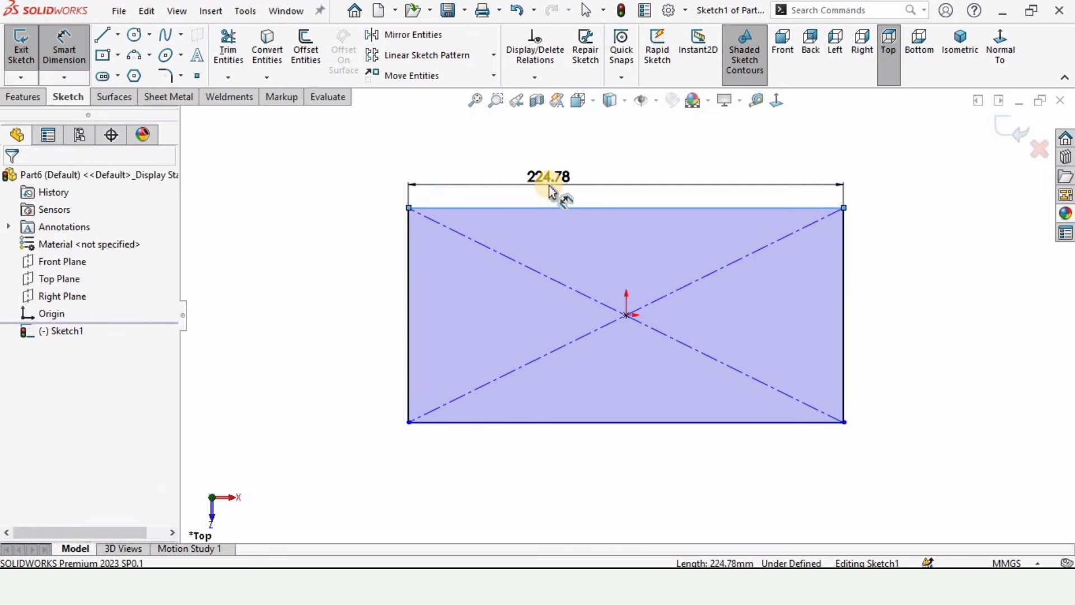
text(100)
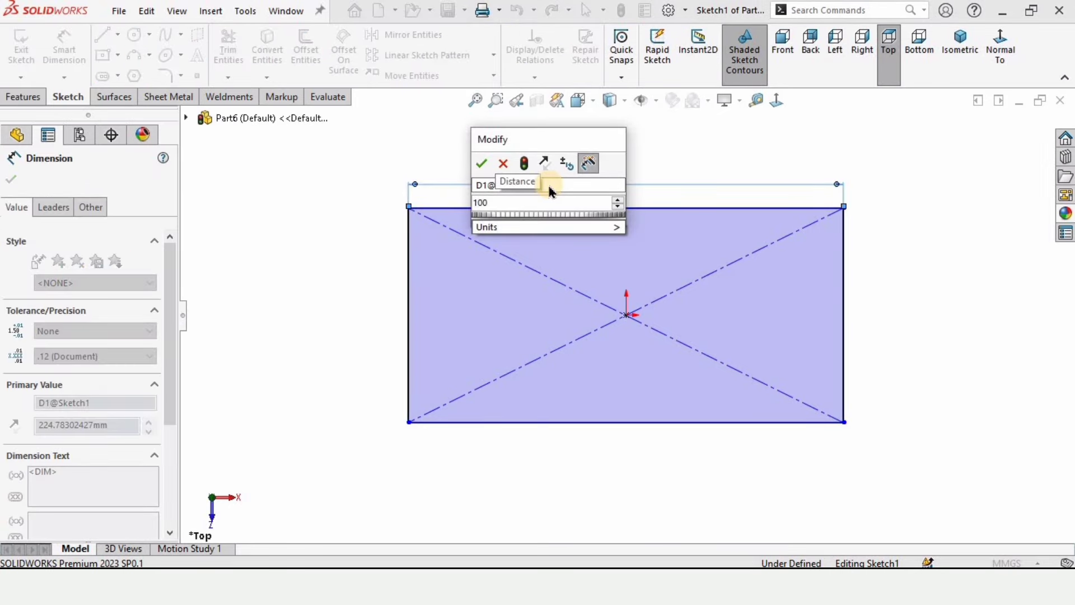
key(Return)
Step: Dimension the rectangle's left vertical edge to 100 mm, making the profile a square
click(411, 235)
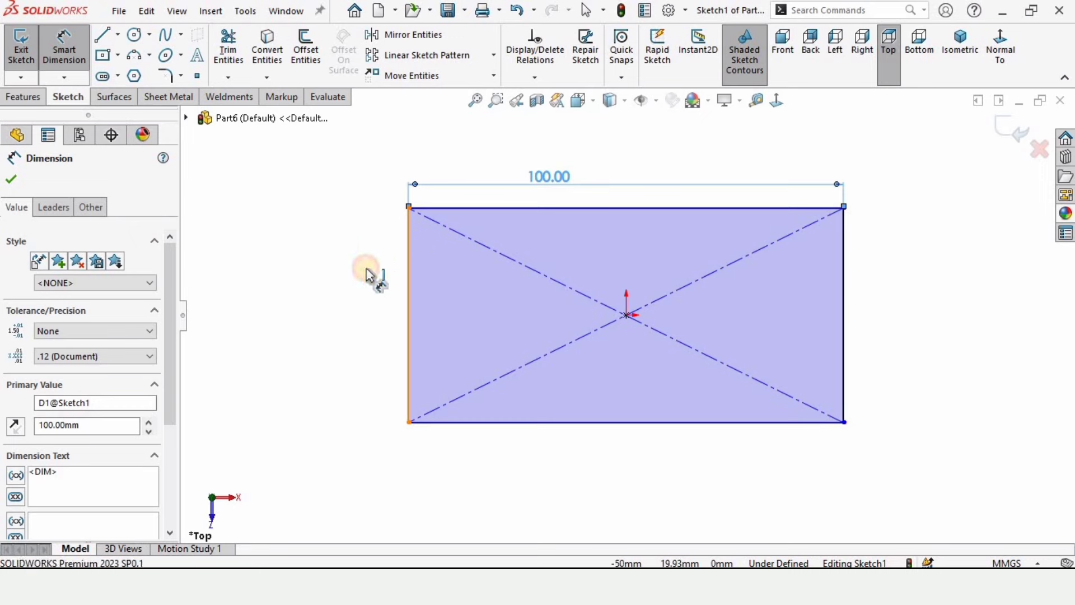
click(361, 286)
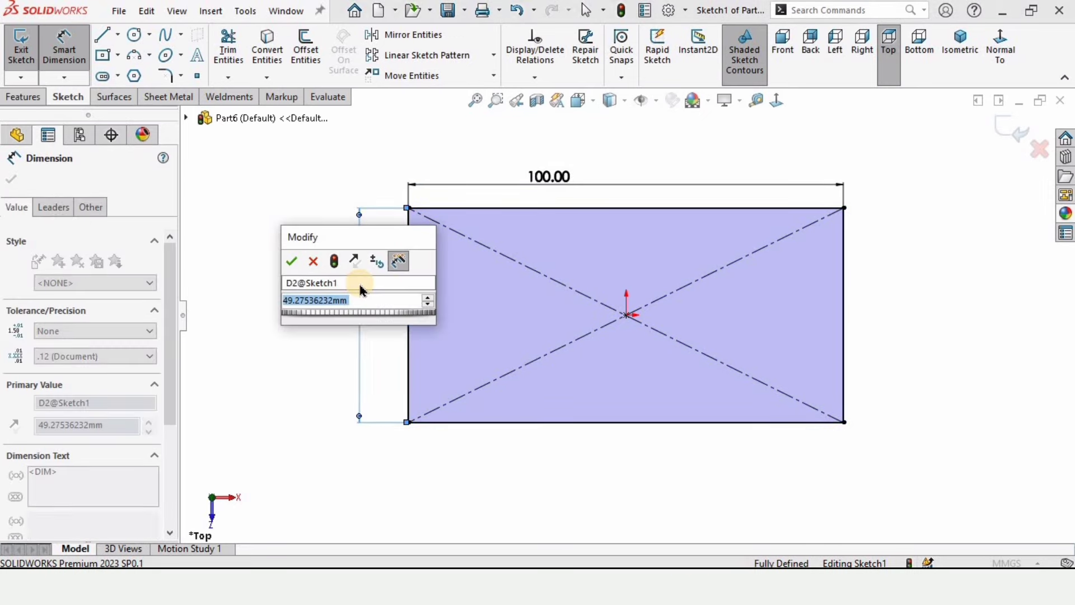
text(100)
key(Return)
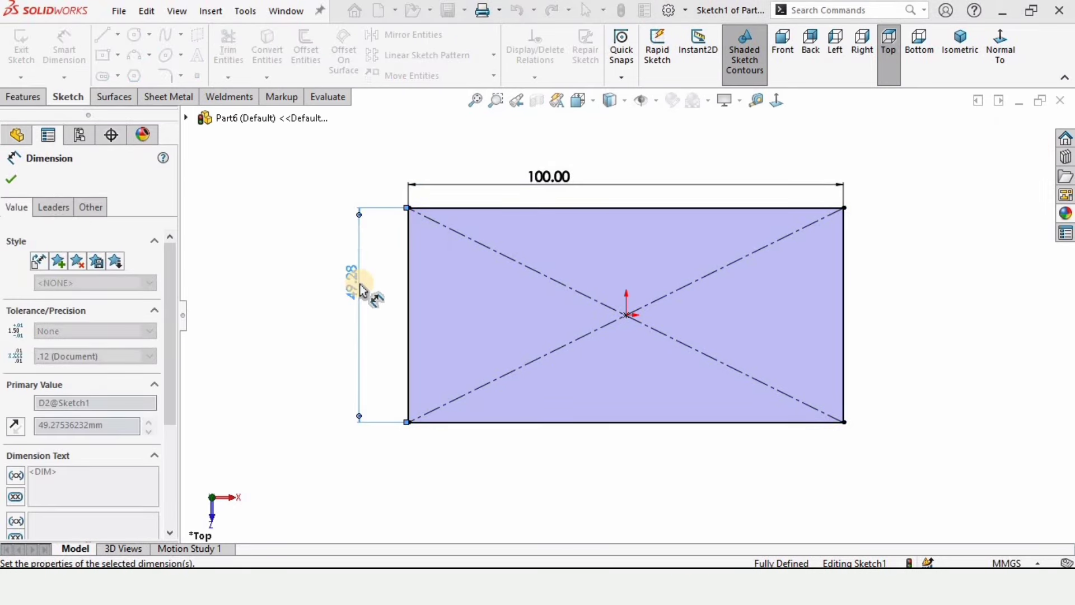
scroll(334, 246, up, 3)
click(329, 239)
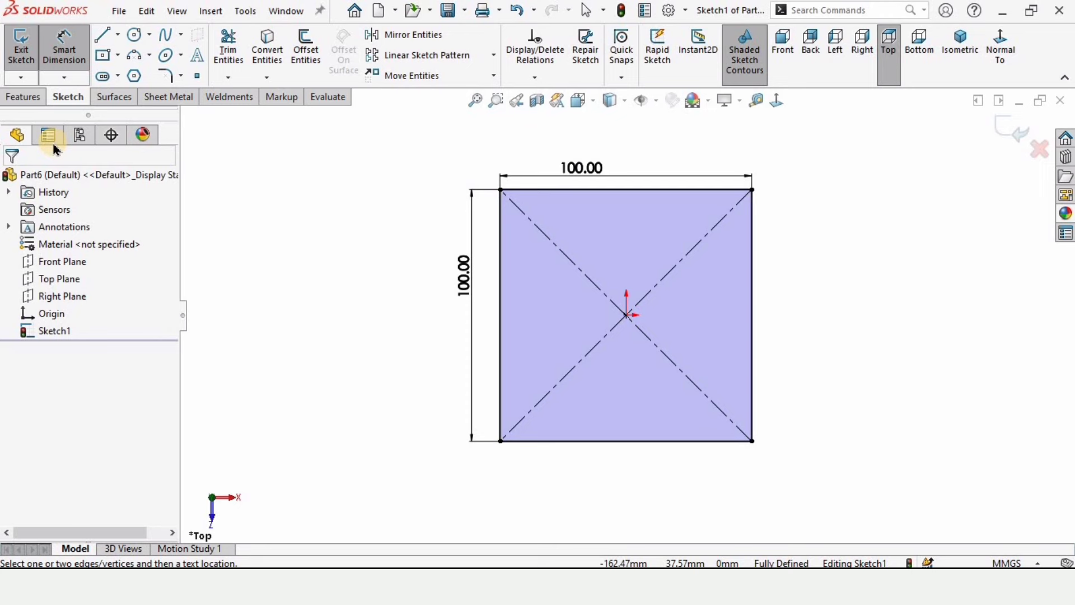
right_click(70, 104)
mouse_move(120, 155)
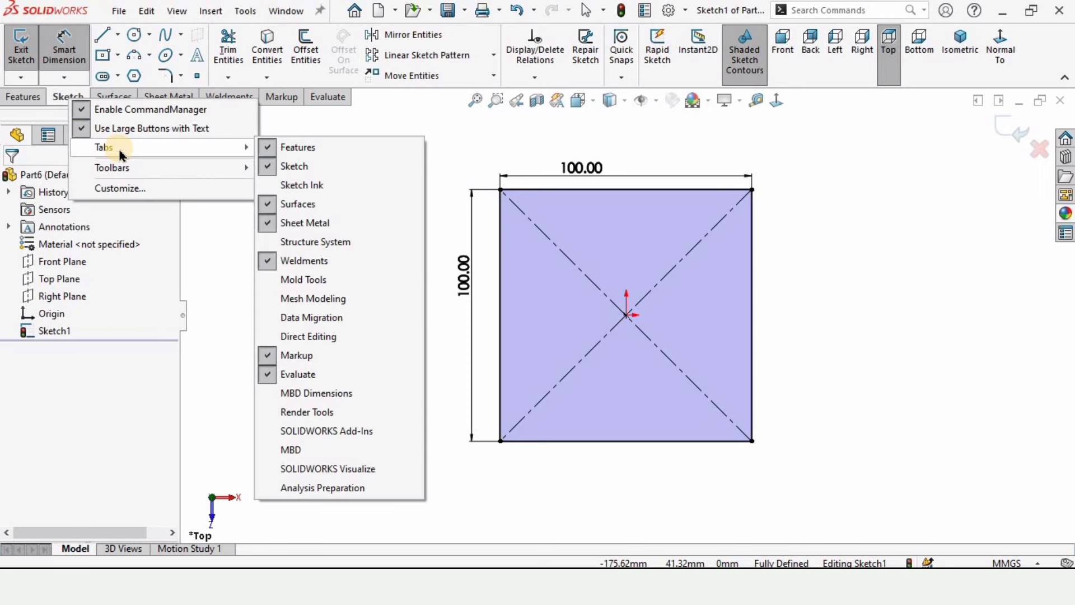
mouse_move(238, 149)
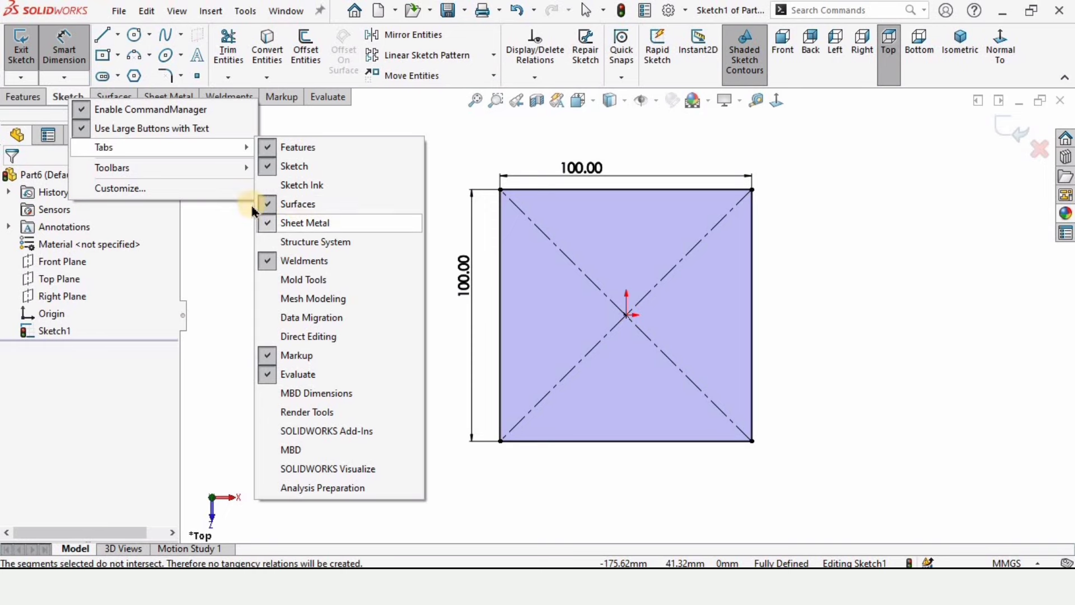
click(242, 249)
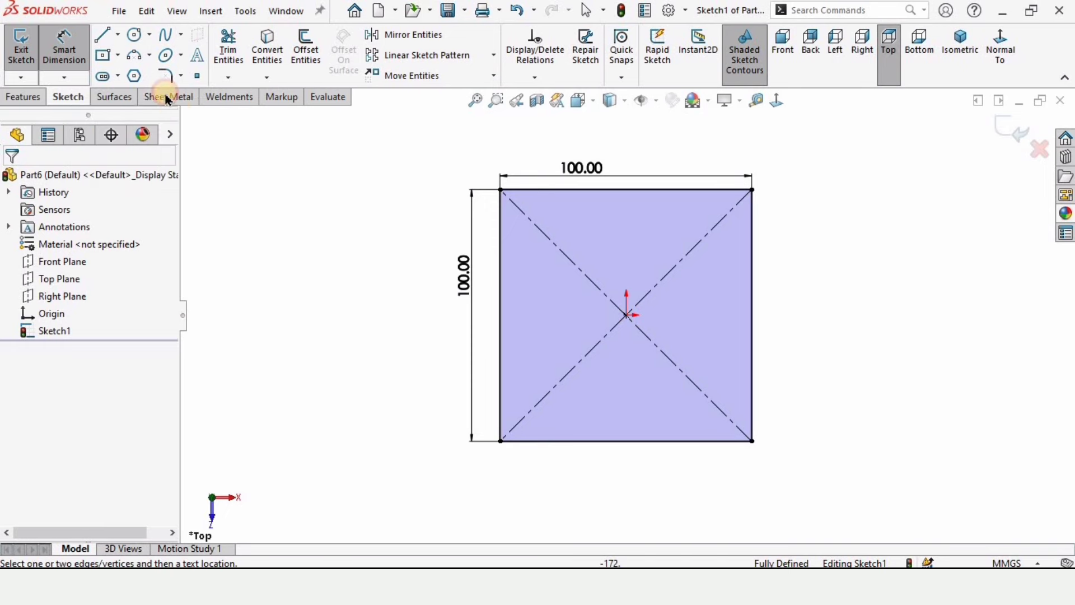
Step: Create a sheet metal base flange 1.5 mm thick from the square sketch
click(169, 103)
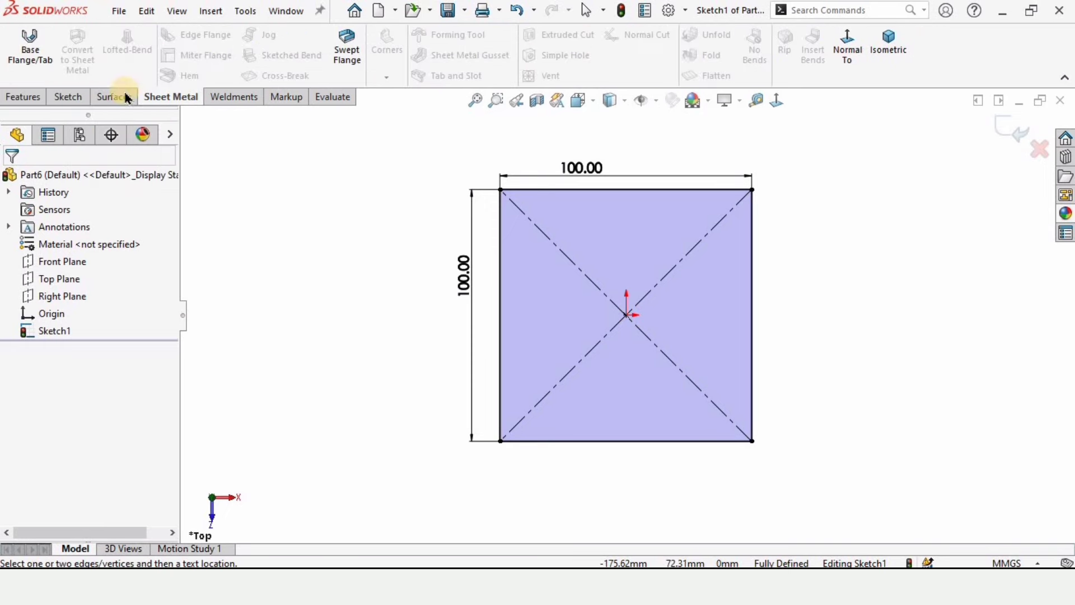
click(29, 48)
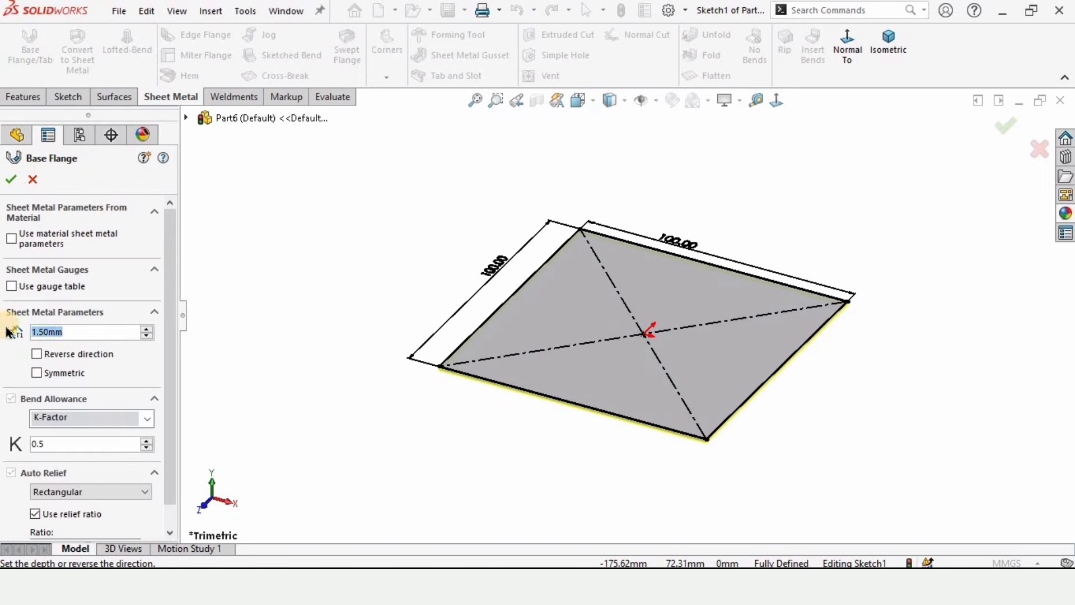
key(Return)
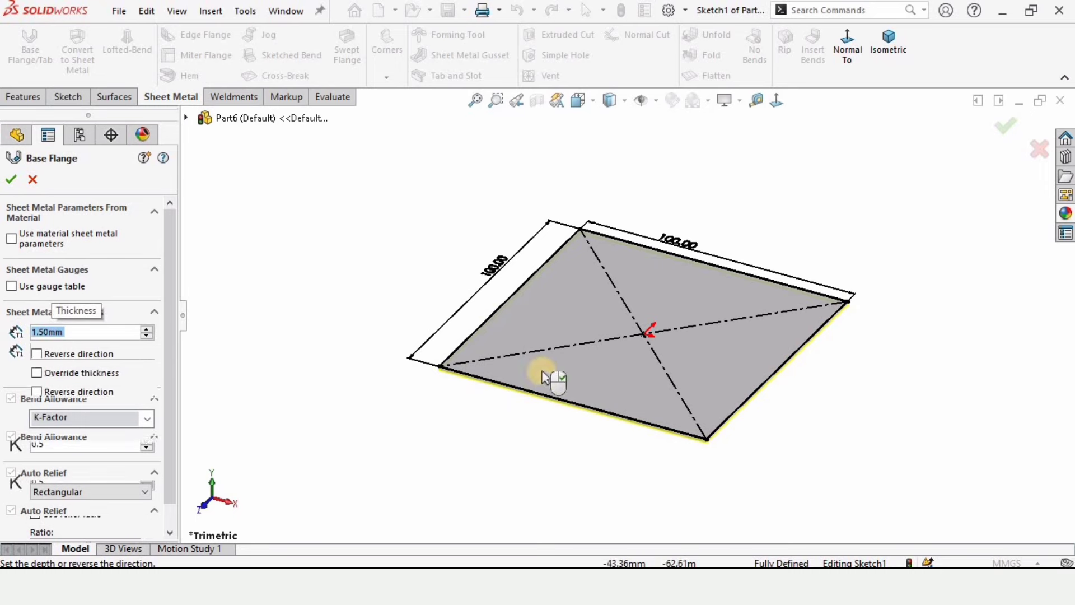
scroll(543, 374, down, 4)
click(11, 180)
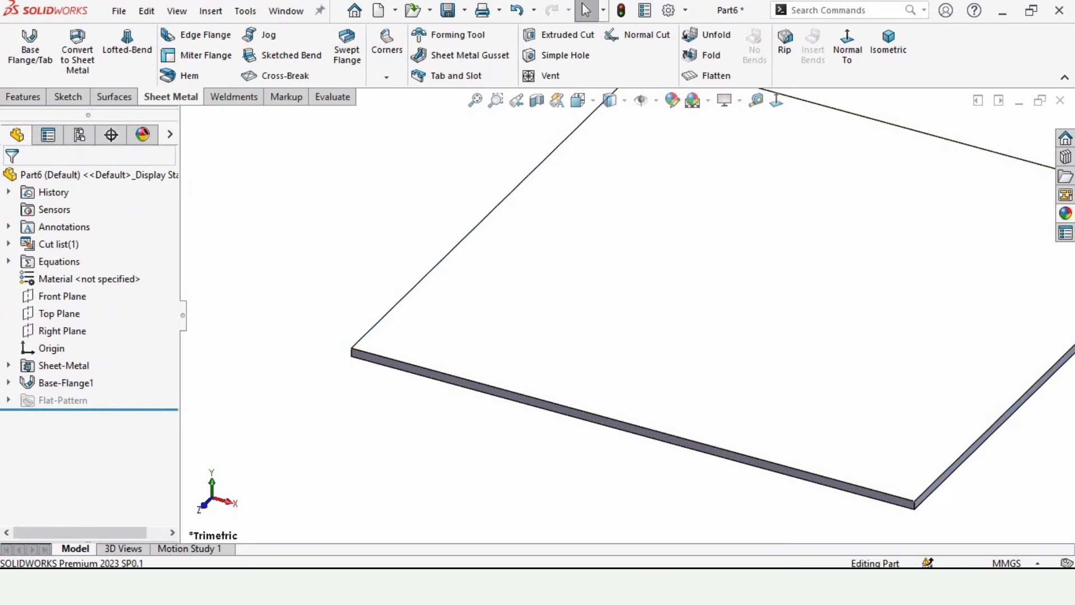
Step: Apply the chromium plate appearance from the chrome metals to the base flange
click(1066, 214)
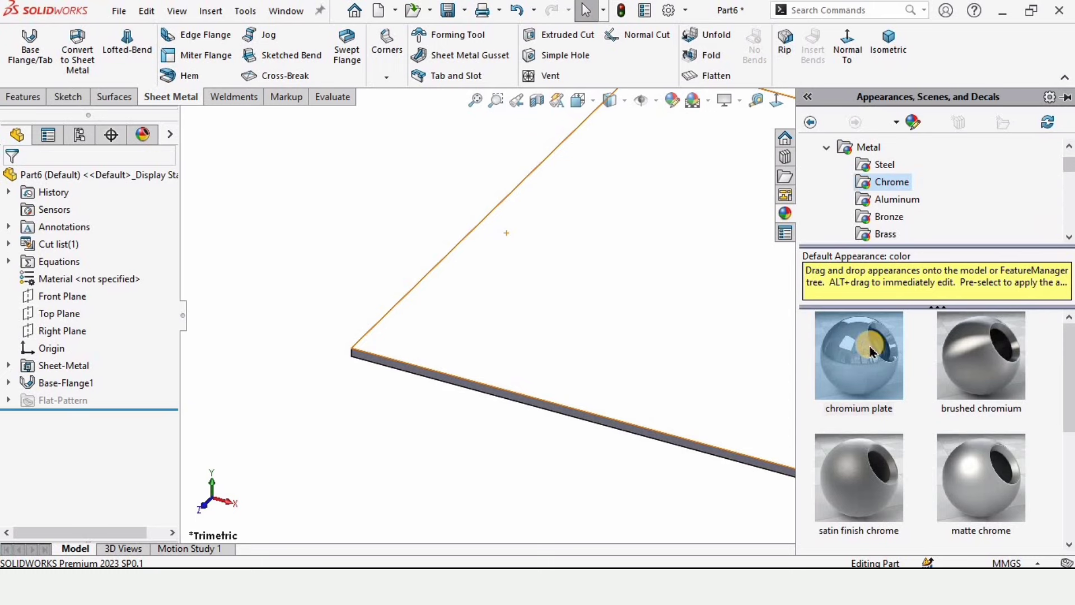
drag(862, 356, 639, 260)
middle_drag(638, 260, 686, 271)
click(521, 185)
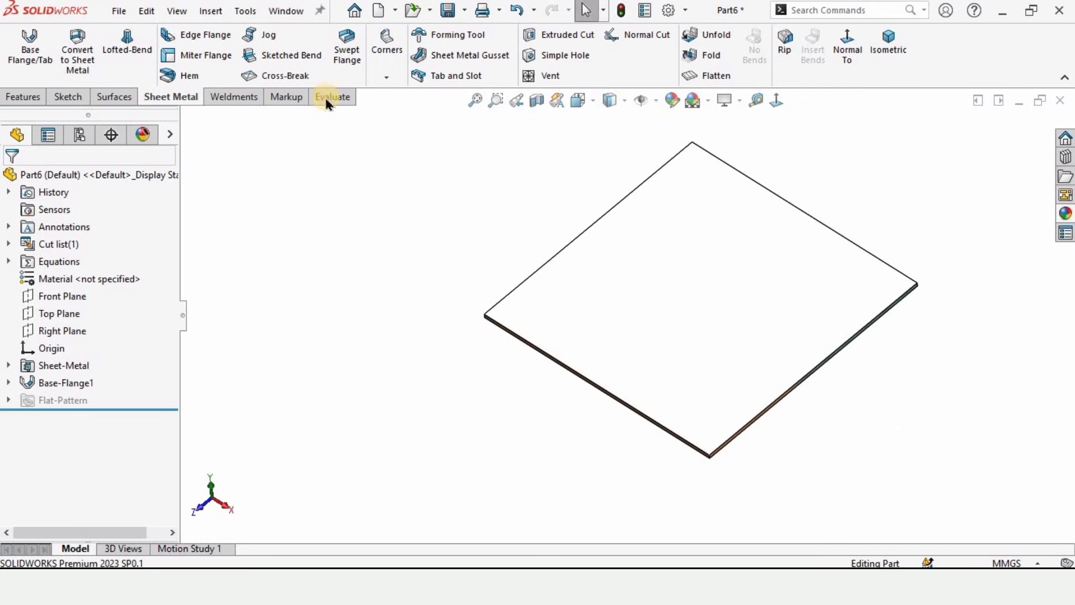
Step: Set up an Edge Flange on three adjacent edges of the plate, pulled upward about 42 mm
click(204, 37)
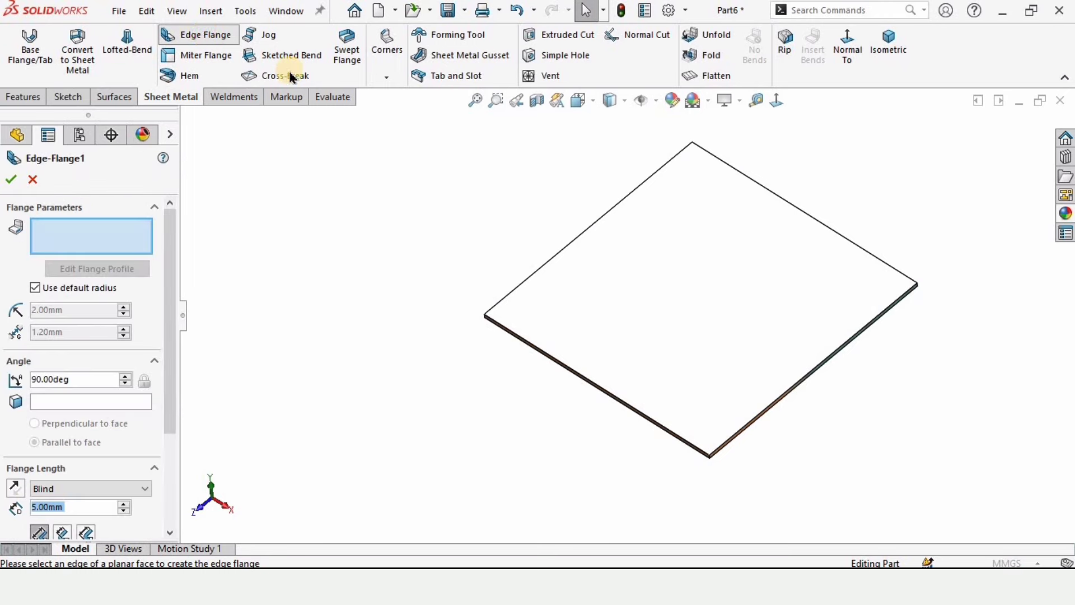
click(783, 200)
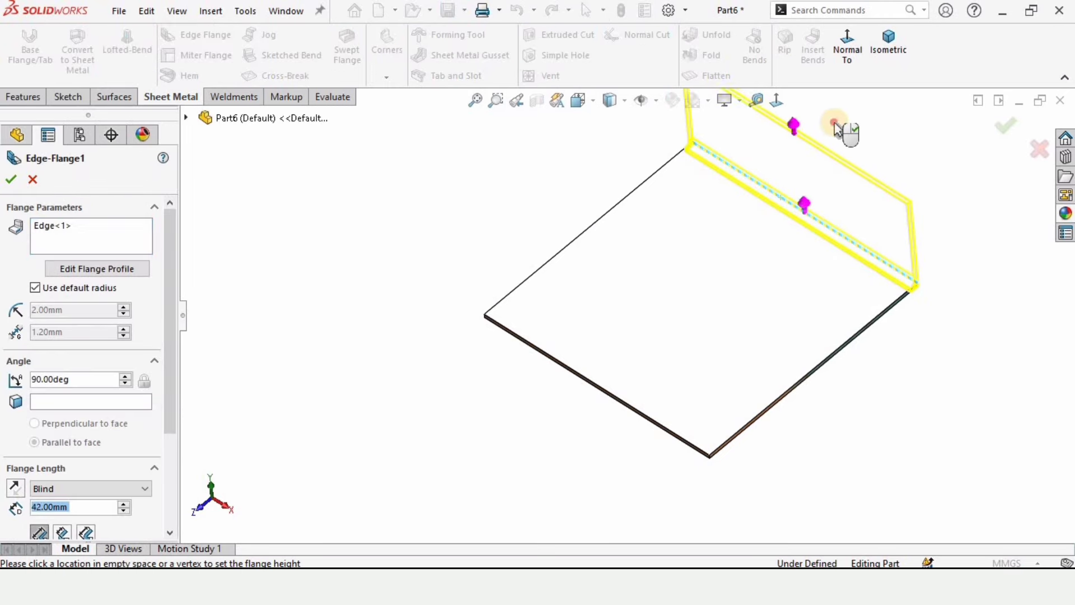
click(835, 126)
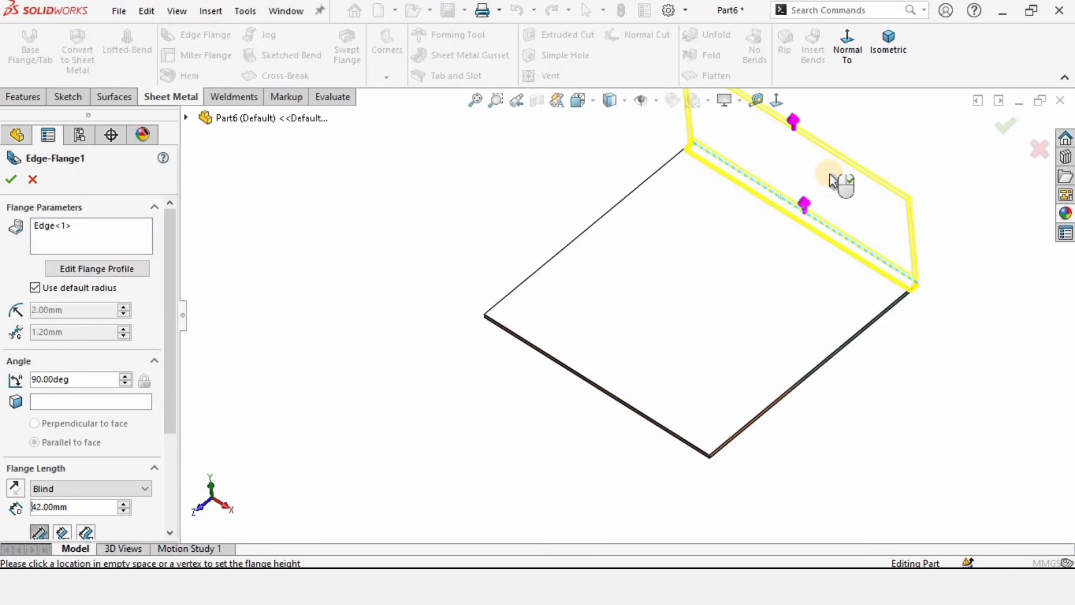
click(795, 378)
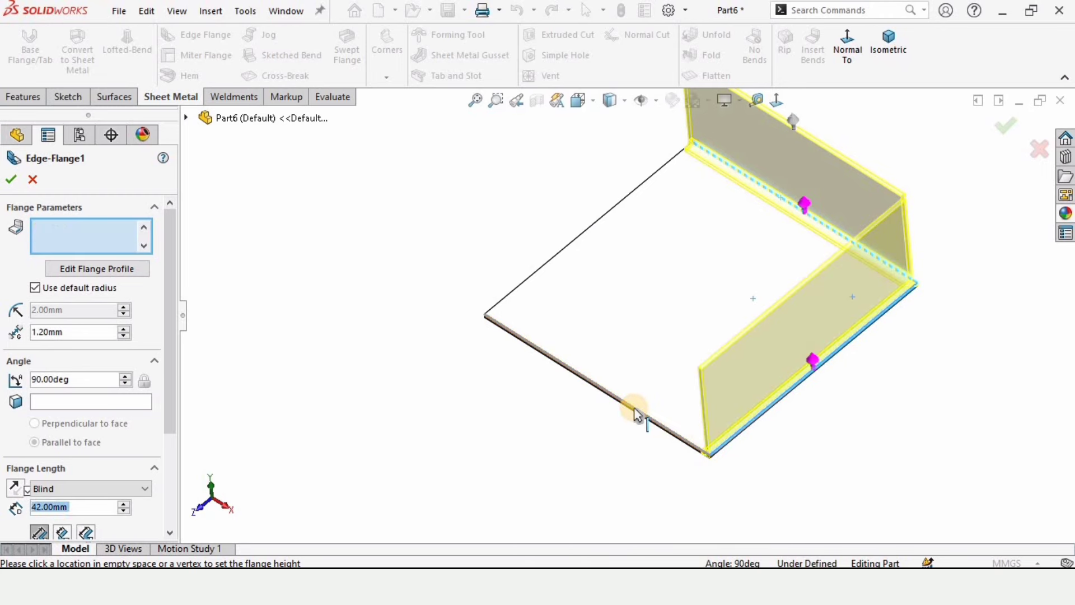
click(634, 415)
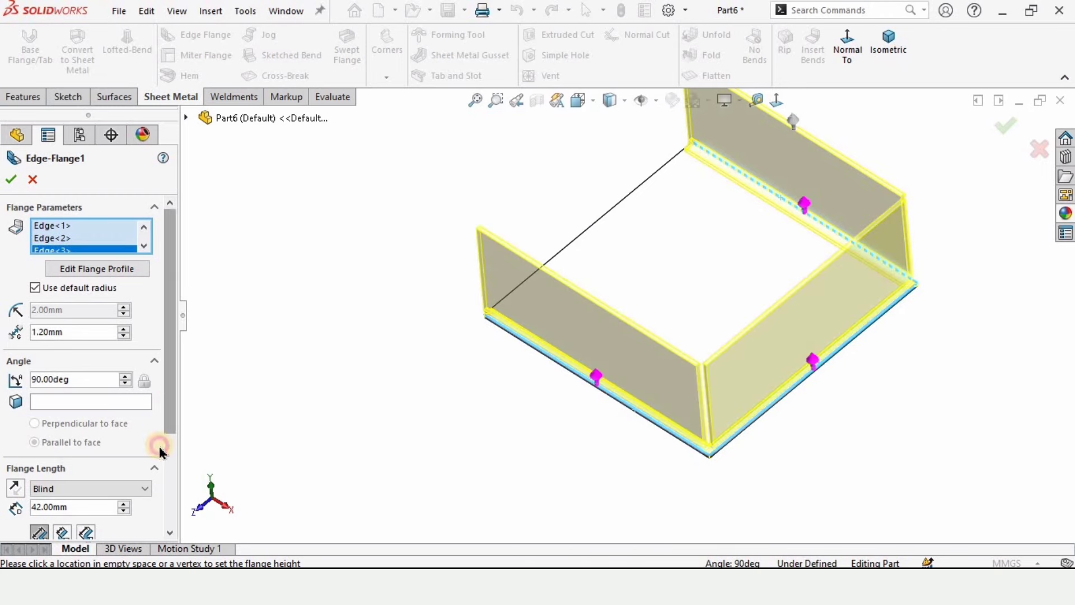
Step: Set the edge flange length to 100 mm and the flange position to Material Inside
scroll(159, 451, down, 3)
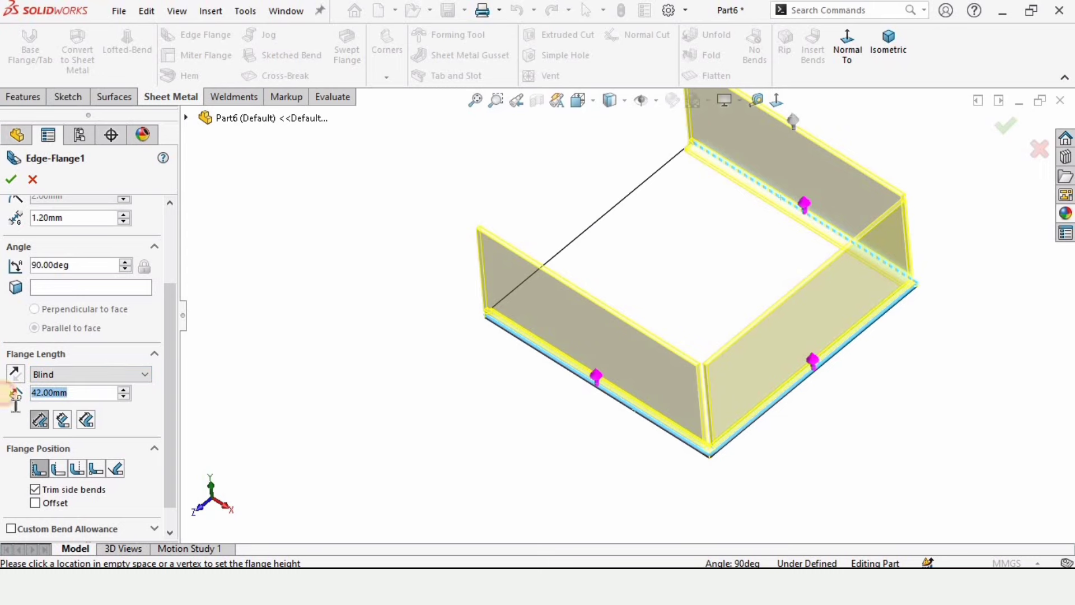
text(100)
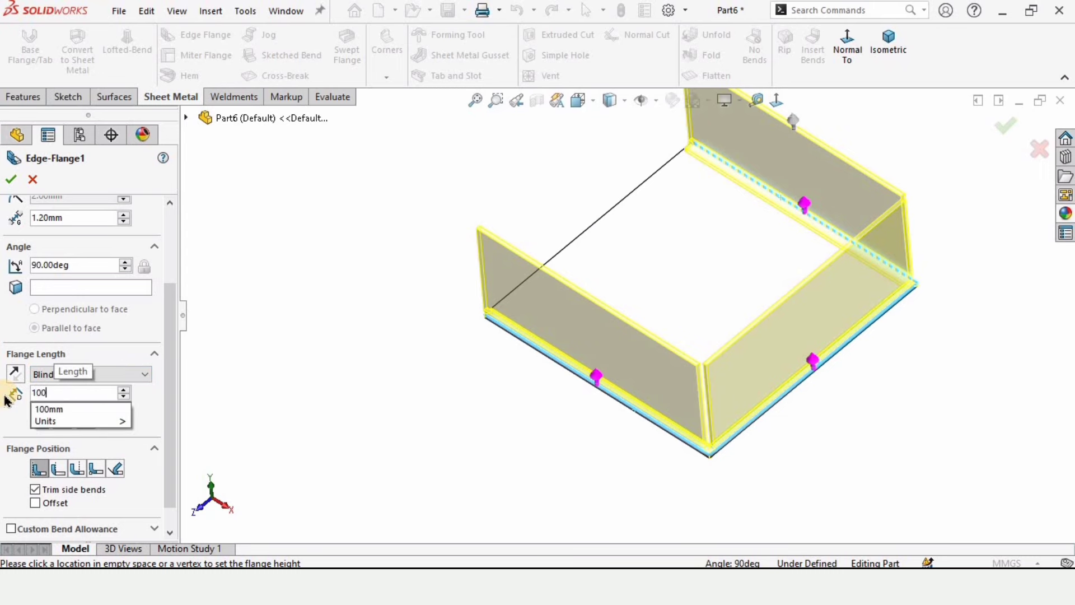
key(Return)
middle_drag(599, 280, 698, 204)
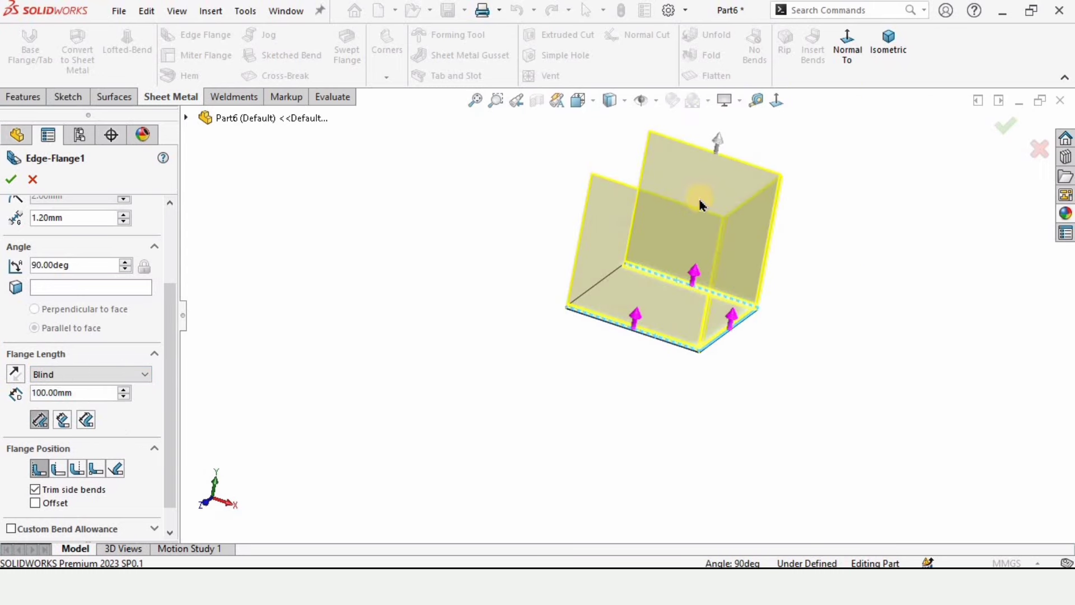
click(38, 469)
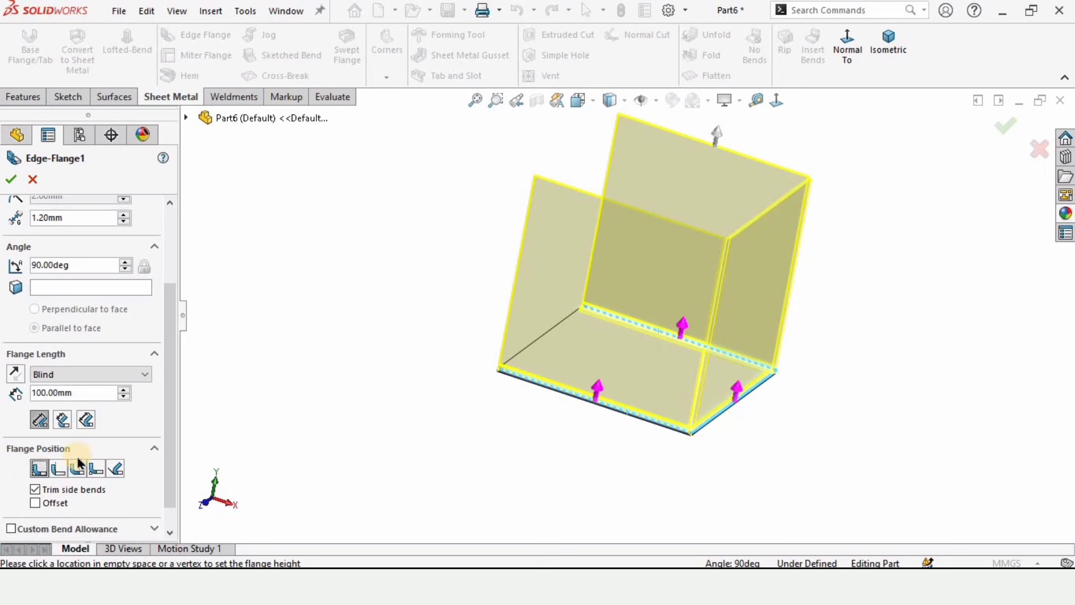
Step: Set the gap distance between the edge flanges to 1 mm
scroll(165, 269, up, 3)
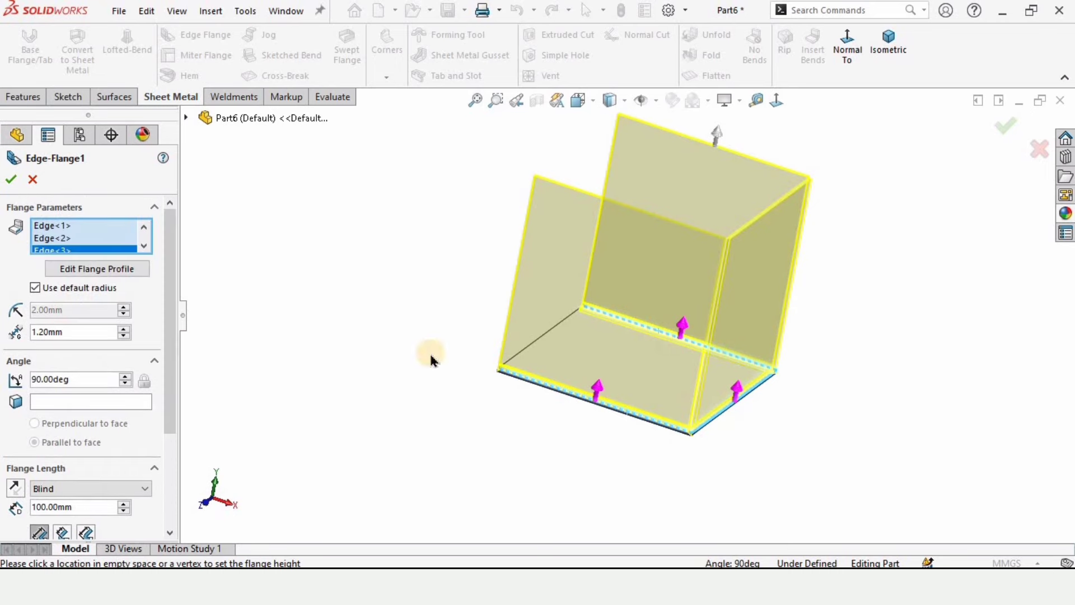
scroll(676, 303, down, 3)
scroll(758, 314, down, 4)
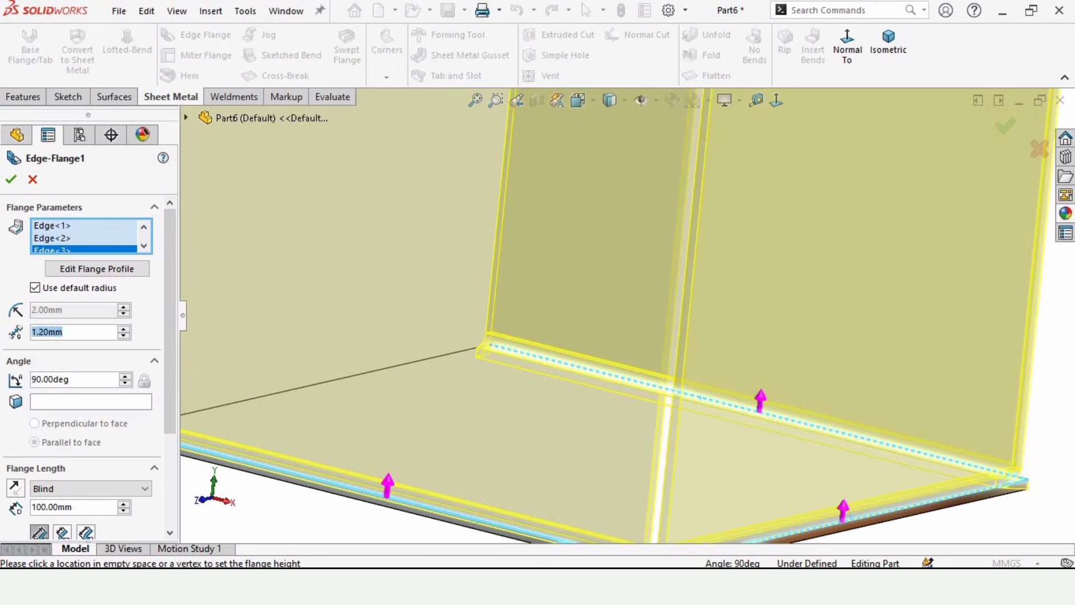
text(1)
key(Return)
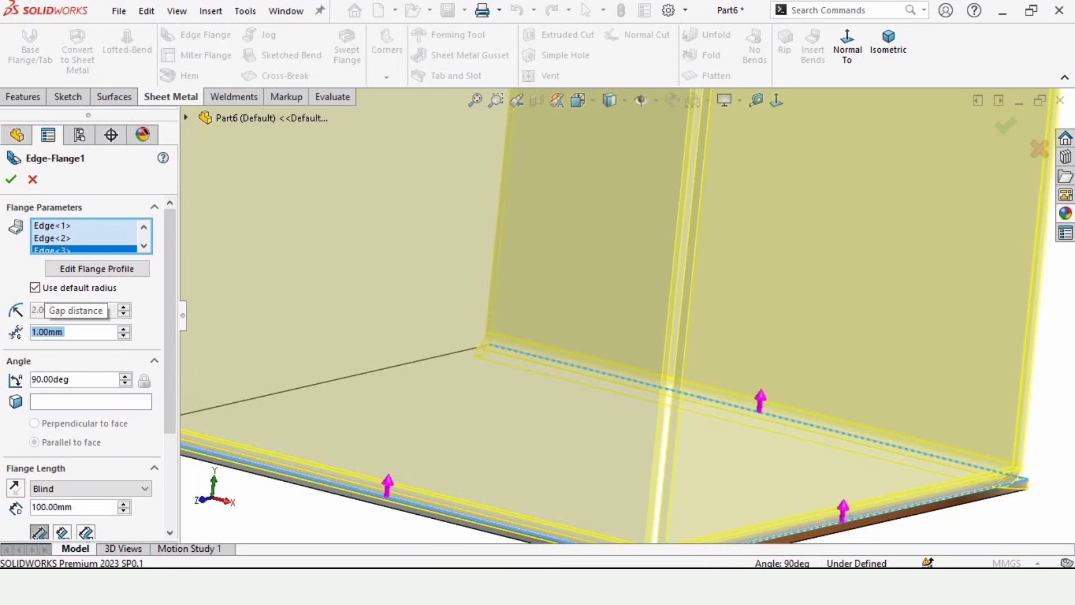
Step: Accept the three edge flanges and start a sketch on the outer face of the front flange
click(10, 180)
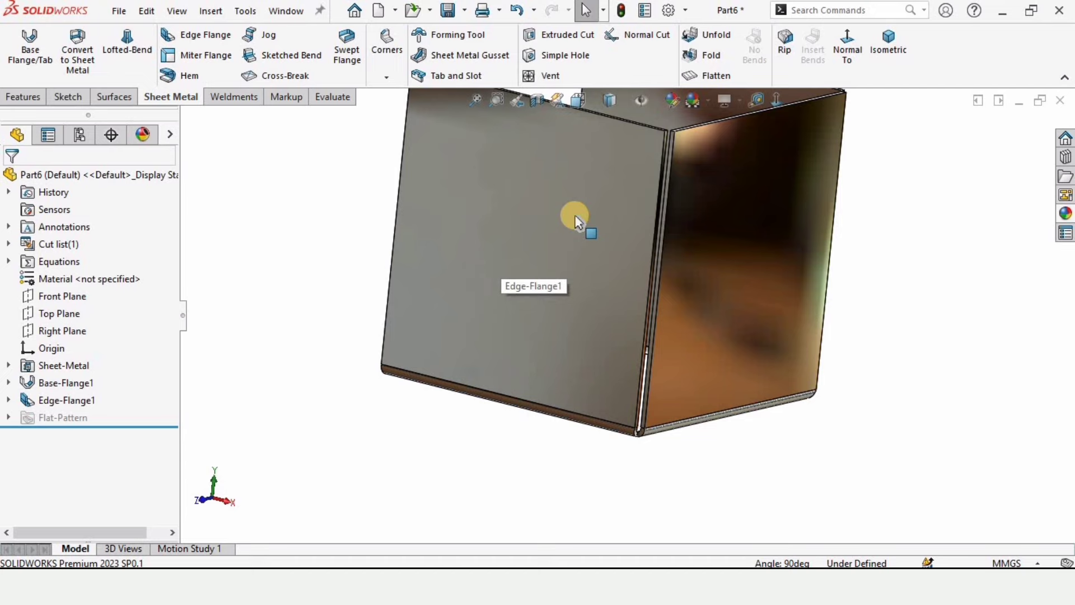
mouse_move(576, 216)
middle_down()
mouse_move(576, 295)
mouse_move(593, 193)
mouse_move(576, 208)
middle_up()
scroll(573, 297, up, 4)
scroll(566, 322, down, 3)
mouse_move(587, 324)
middle_down()
mouse_move(566, 312)
mouse_move(582, 320)
middle_up()
scroll(583, 320, down, 3)
click(582, 322)
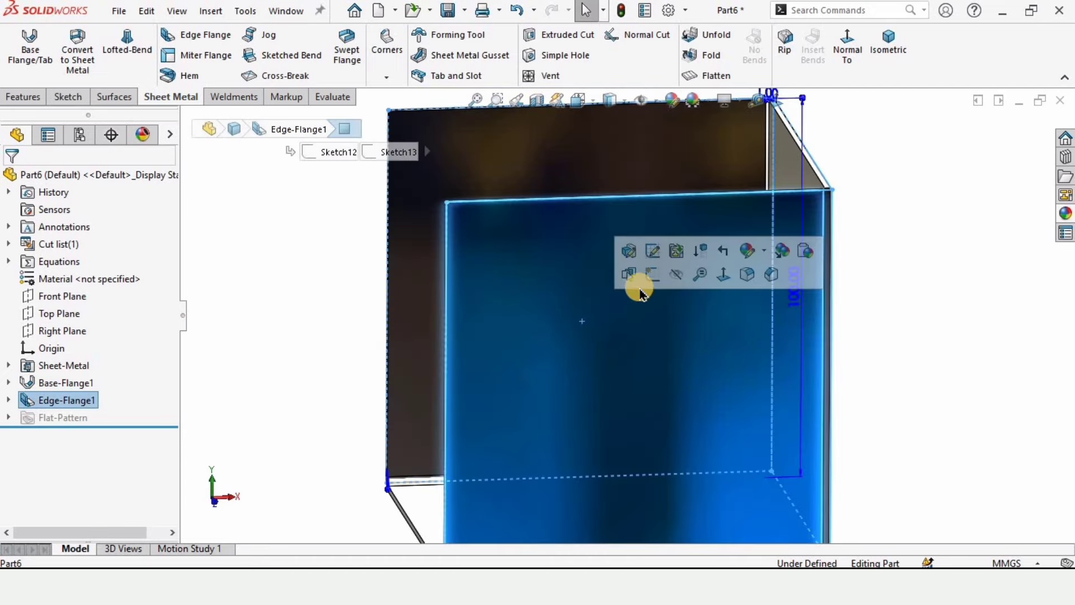
click(650, 274)
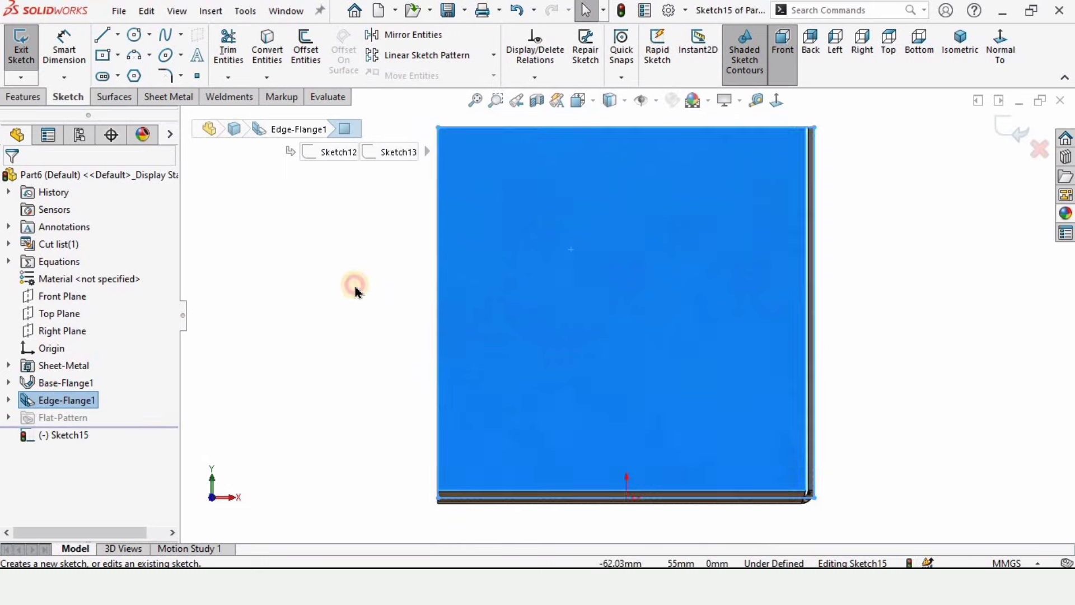
Step: Sketch a diagonal line from the flange's top edge, about 16 mm from the right corner, to its left edge about 24 mm above the bottom
click(354, 290)
key(l)
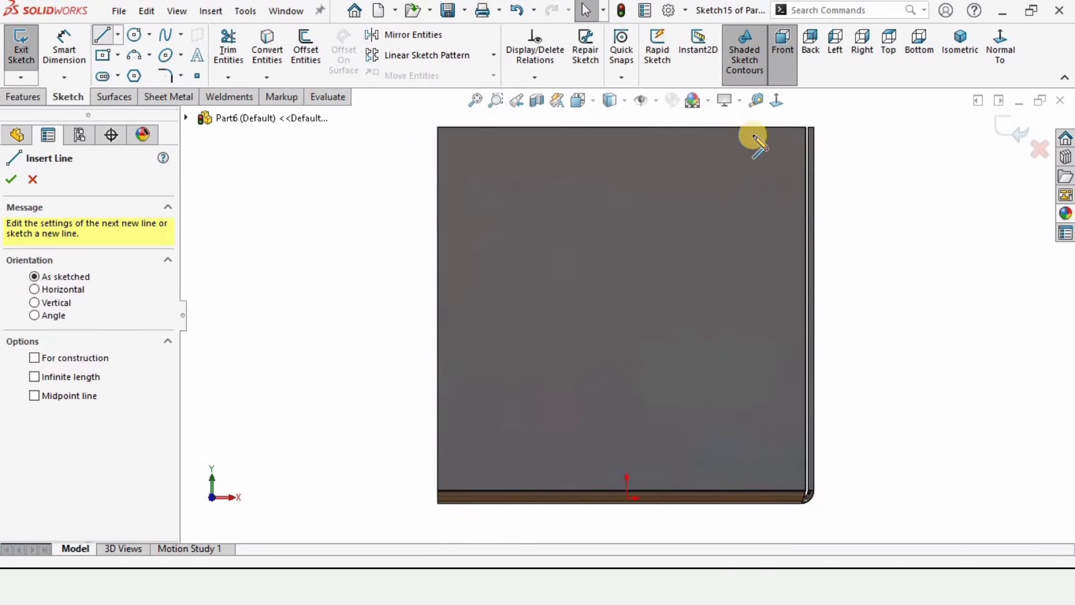
click(753, 127)
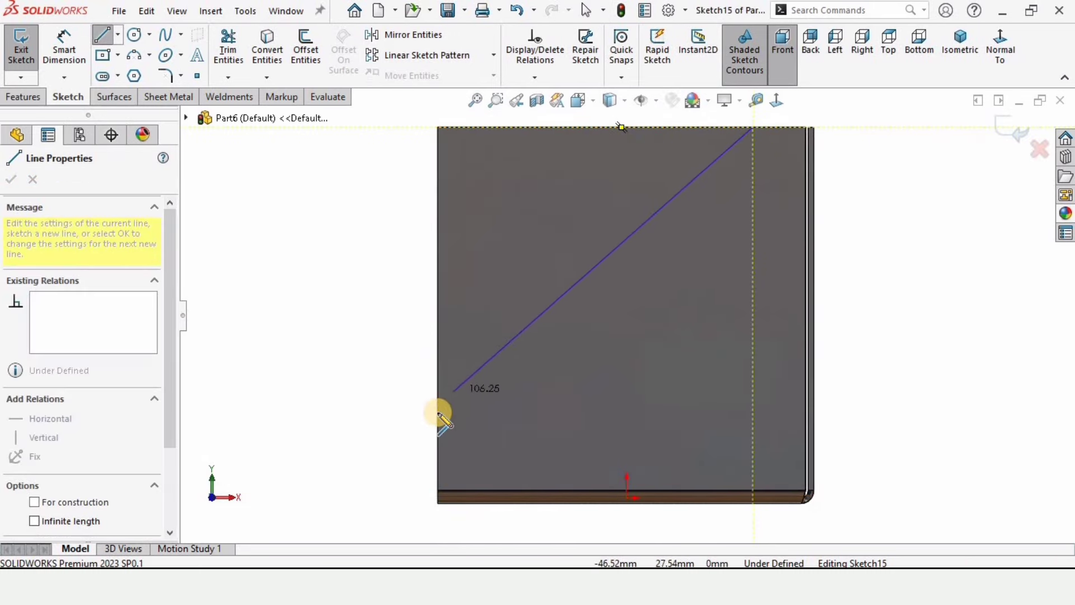
click(437, 415)
key(Escape)
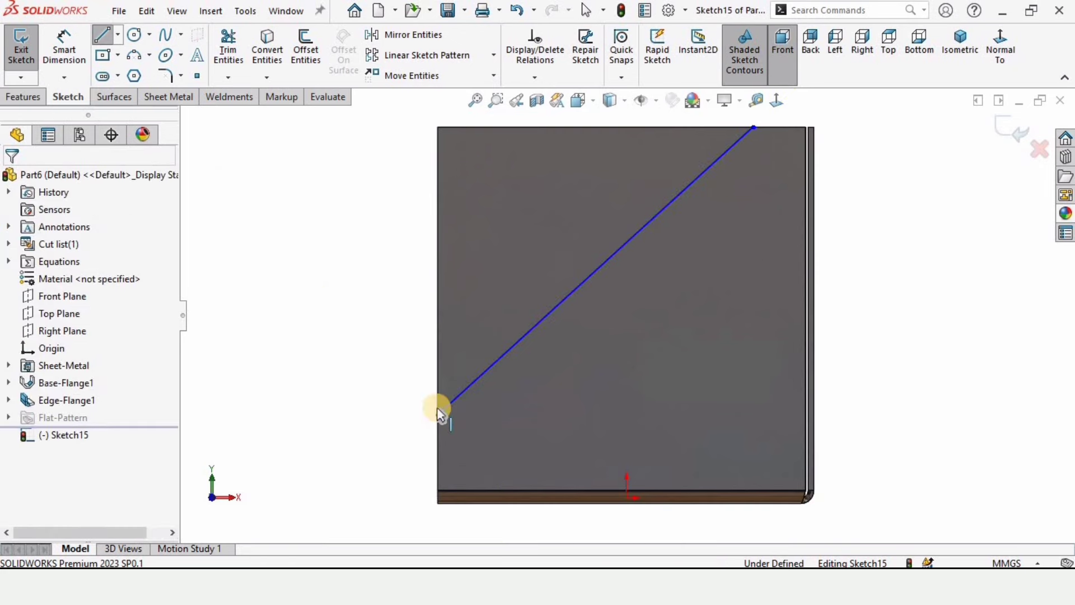
Step: Dimension the line's lower endpoint 25 mm above the part's bottom left corner
click(65, 45)
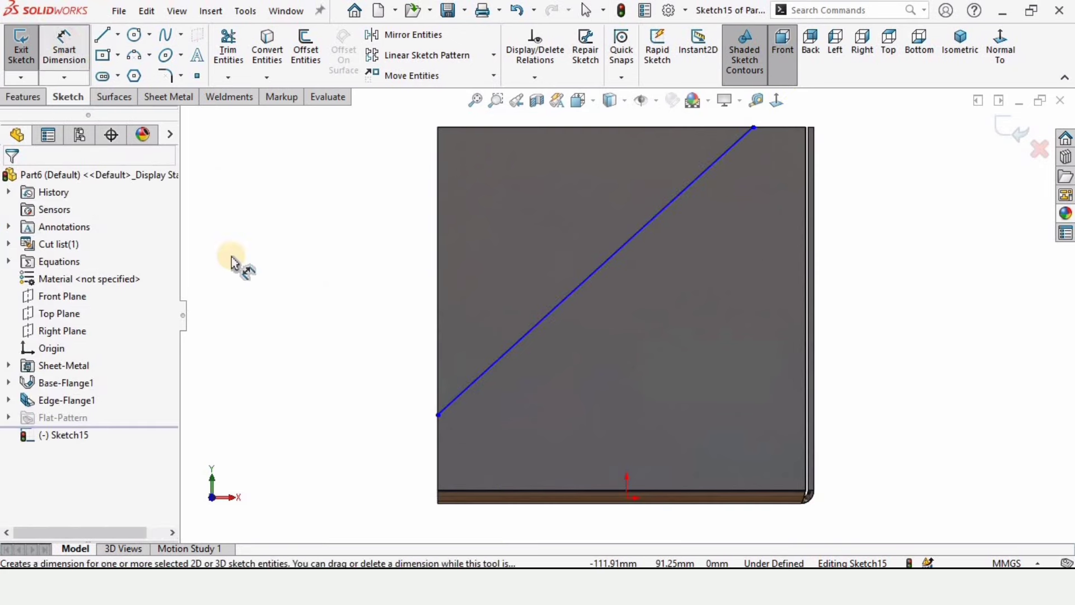
click(438, 415)
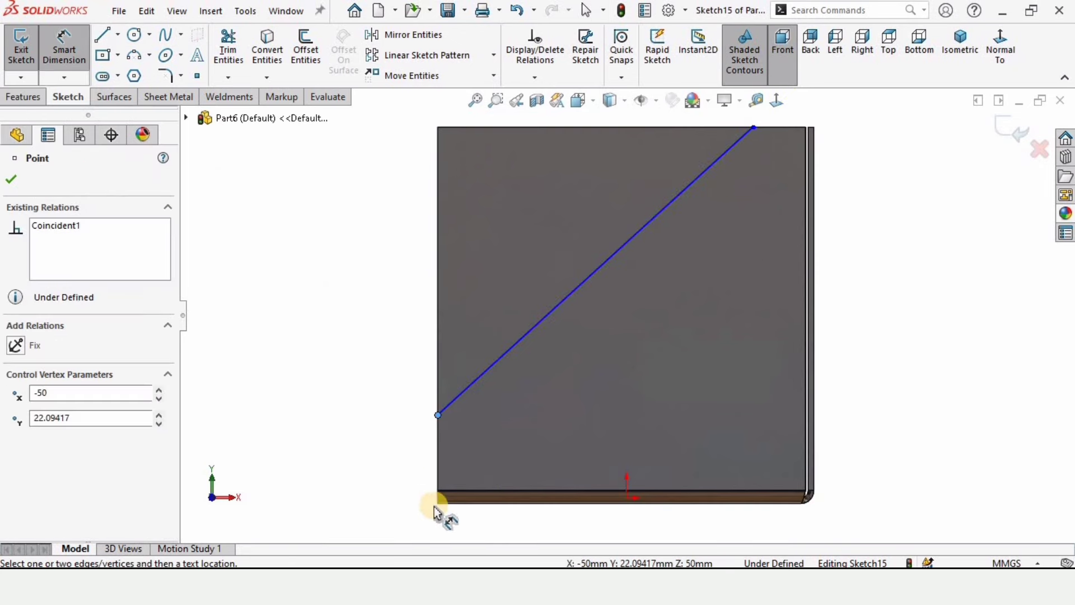
click(393, 459)
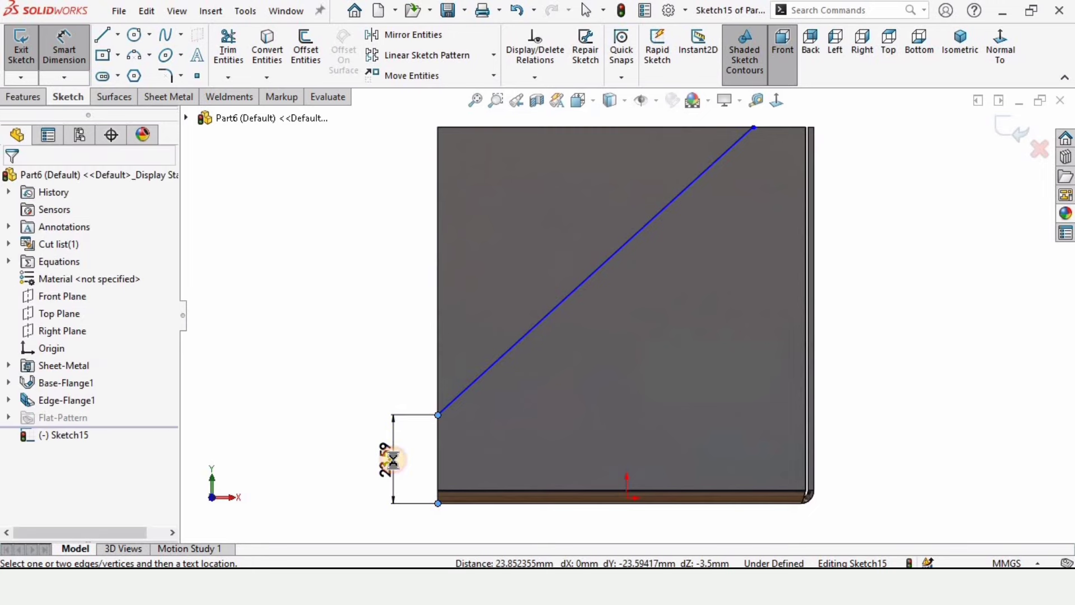
text(25)
key(Return)
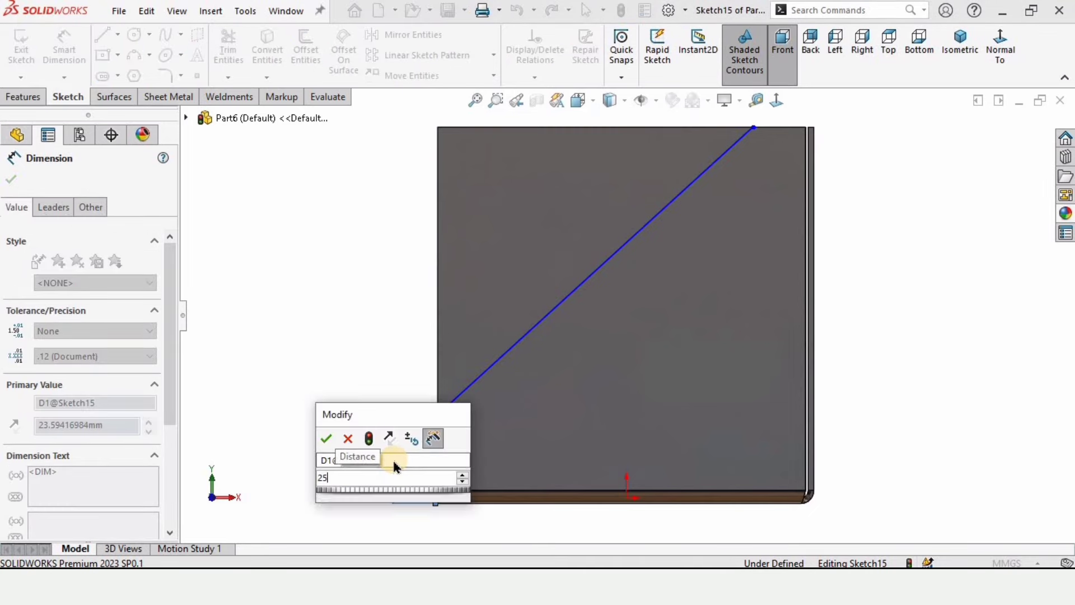
Step: Dimension the line's upper endpoint 25 mm from the part's upper right corner
scroll(704, 241, up, 3)
scroll(702, 243, down, 2)
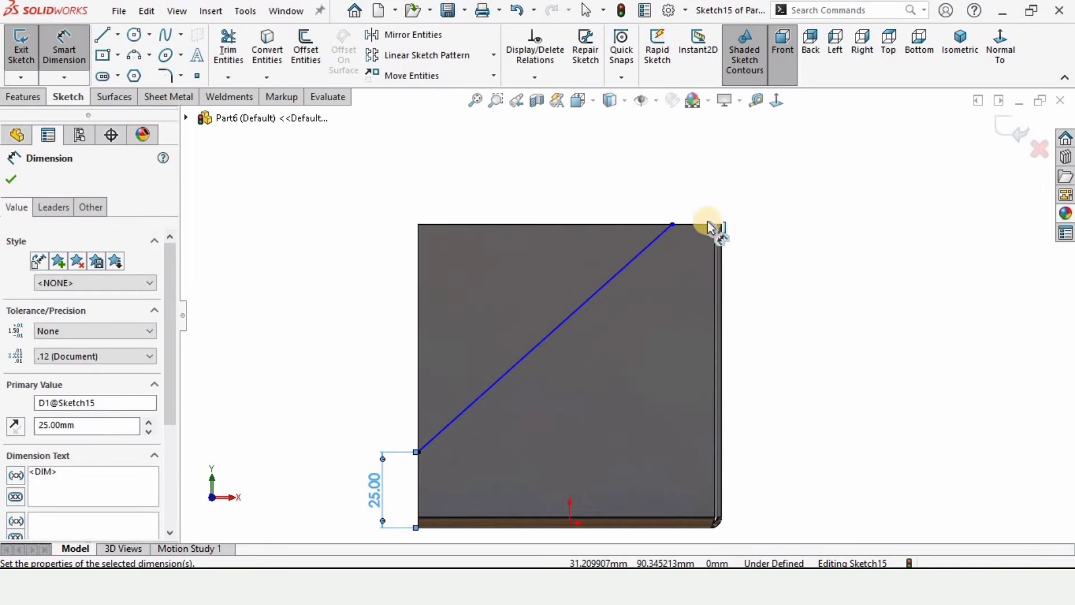
click(722, 227)
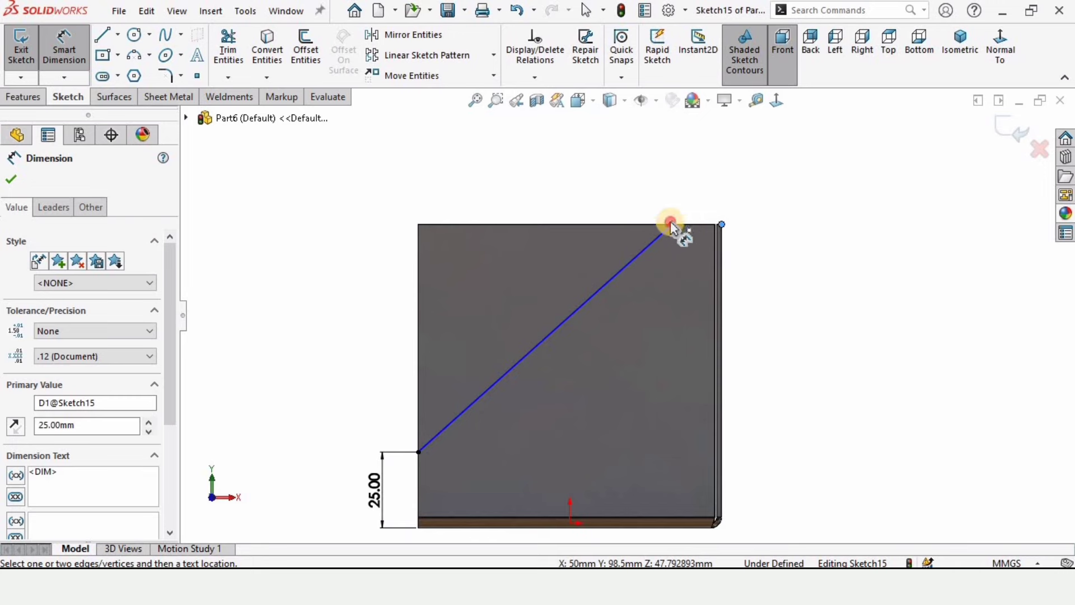
click(671, 225)
click(691, 196)
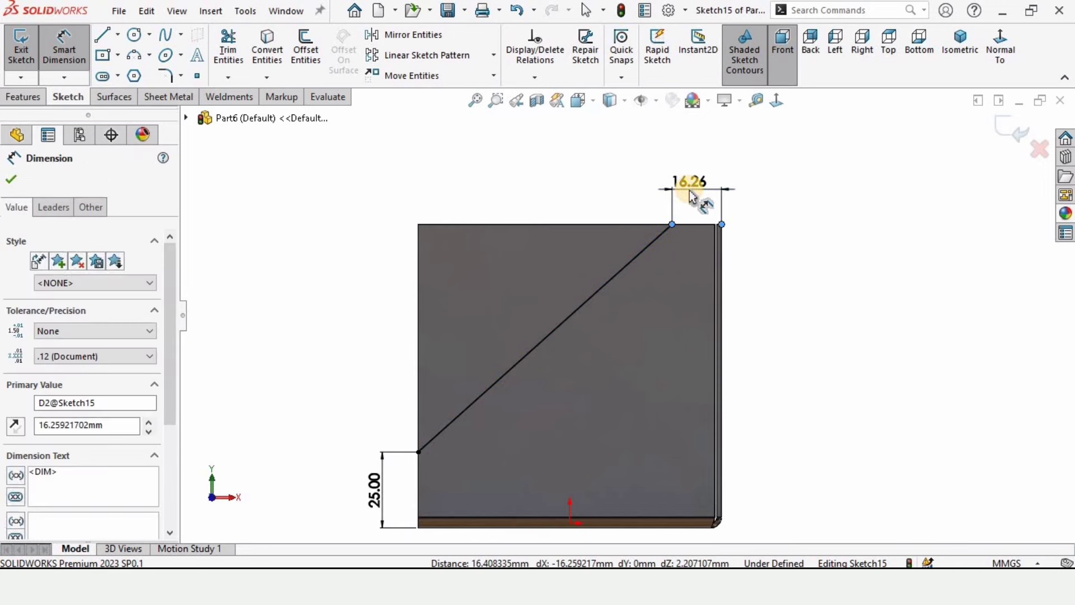
text(25)
key(Return)
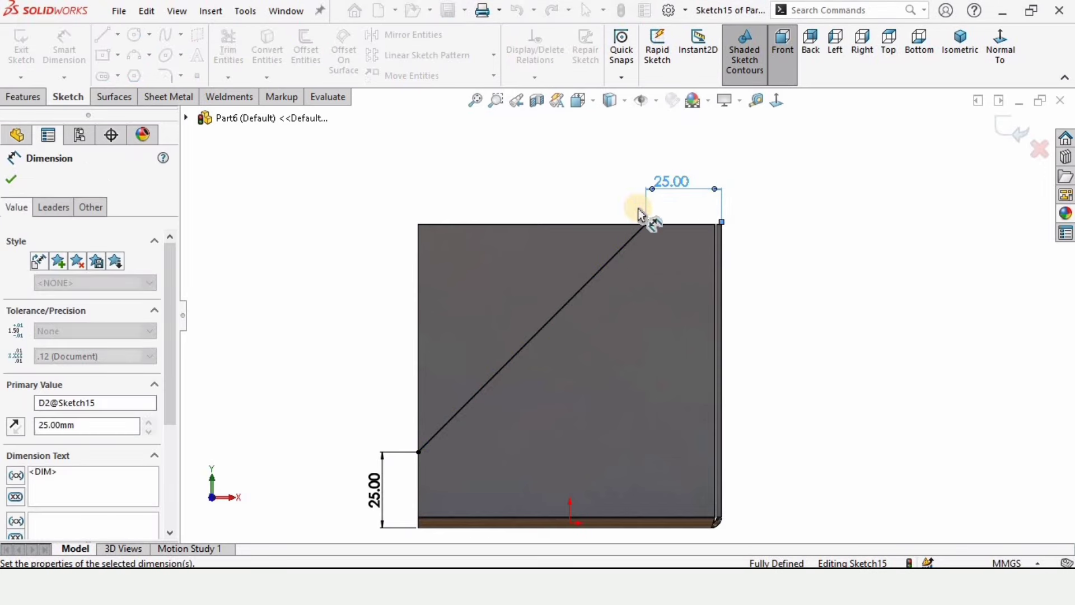
Step: Cut-extrude the triangular region above the diagonal line Through All in both directions, removing the corners of both side flanges
click(159, 98)
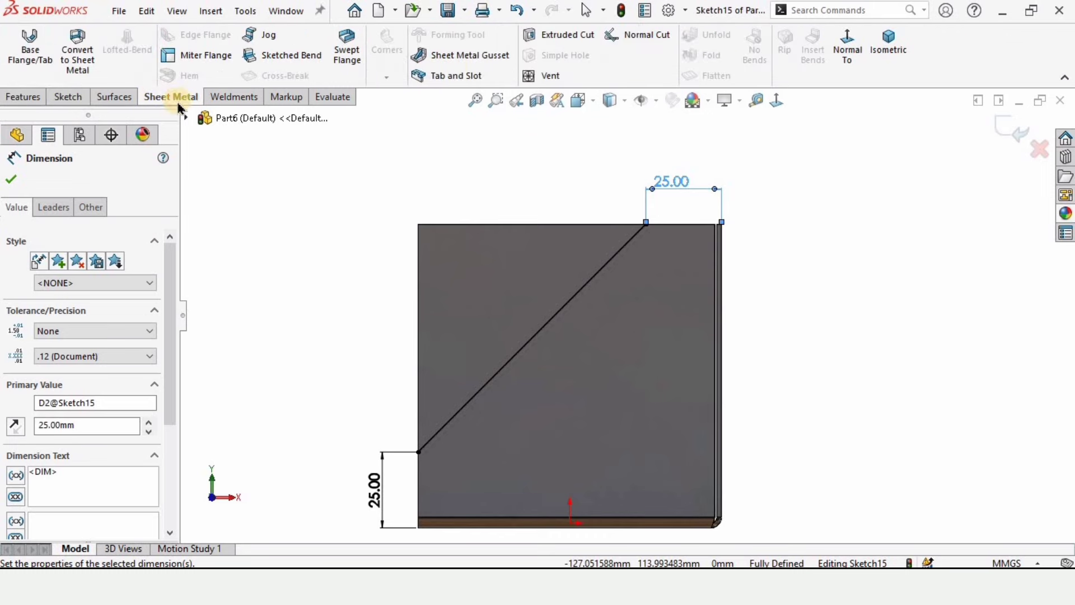
click(554, 36)
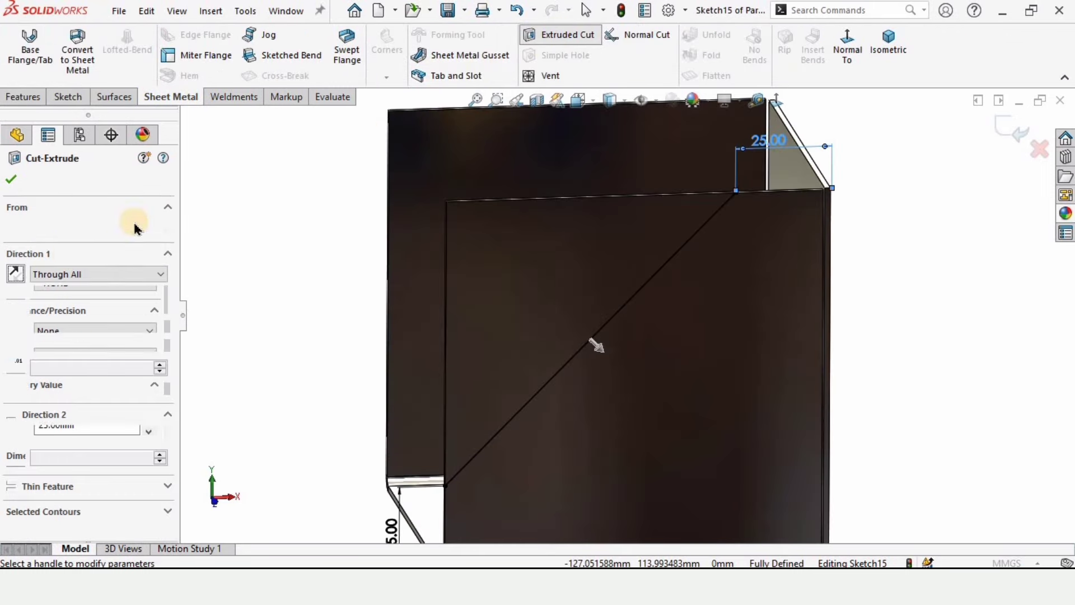
click(50, 275)
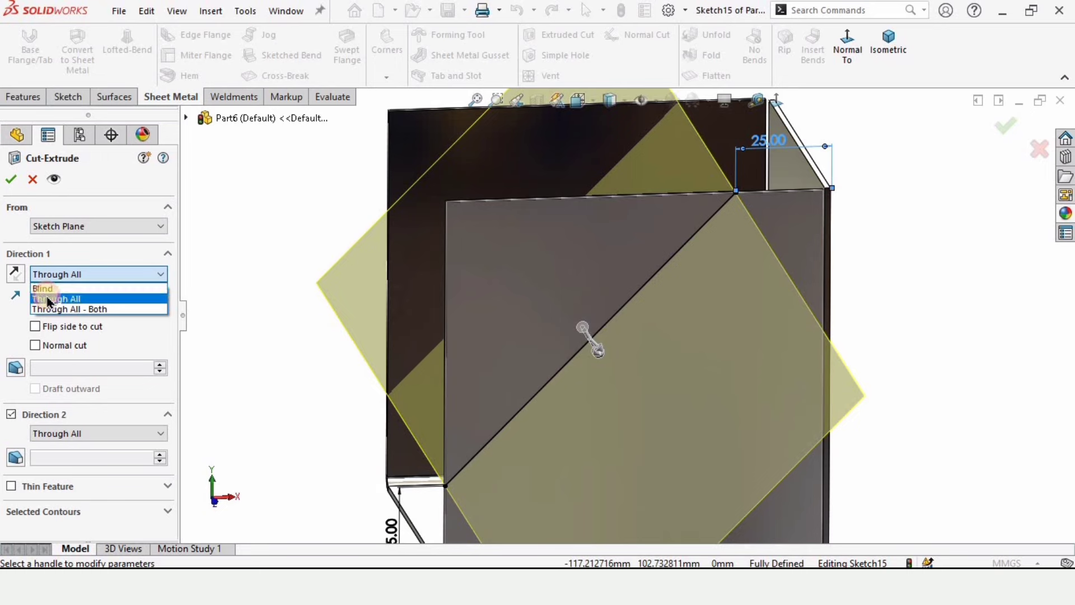
click(48, 290)
scroll(623, 357, up, 3)
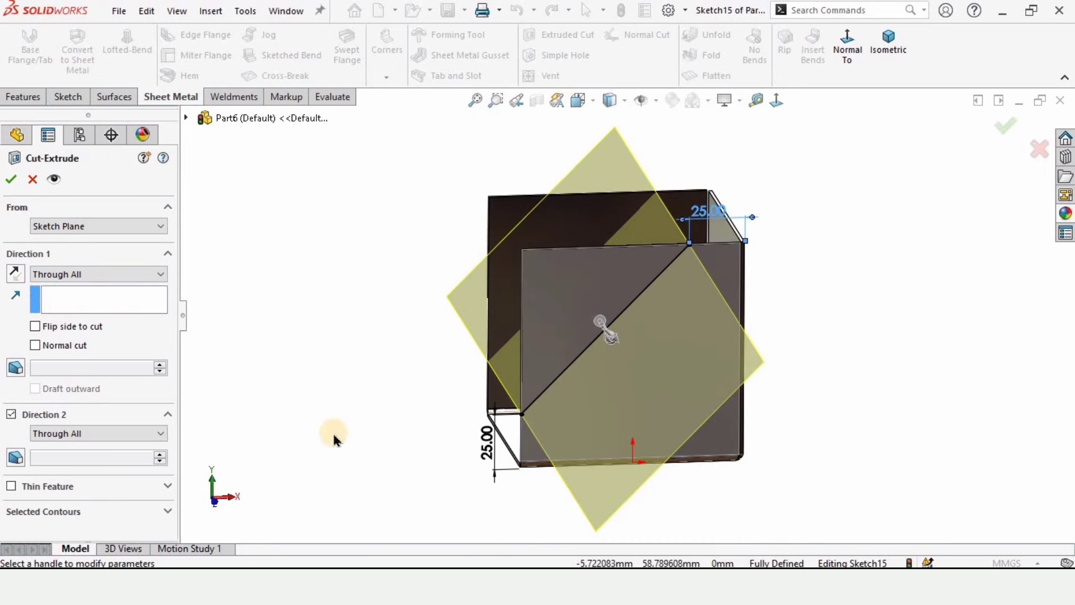
click(39, 511)
click(82, 531)
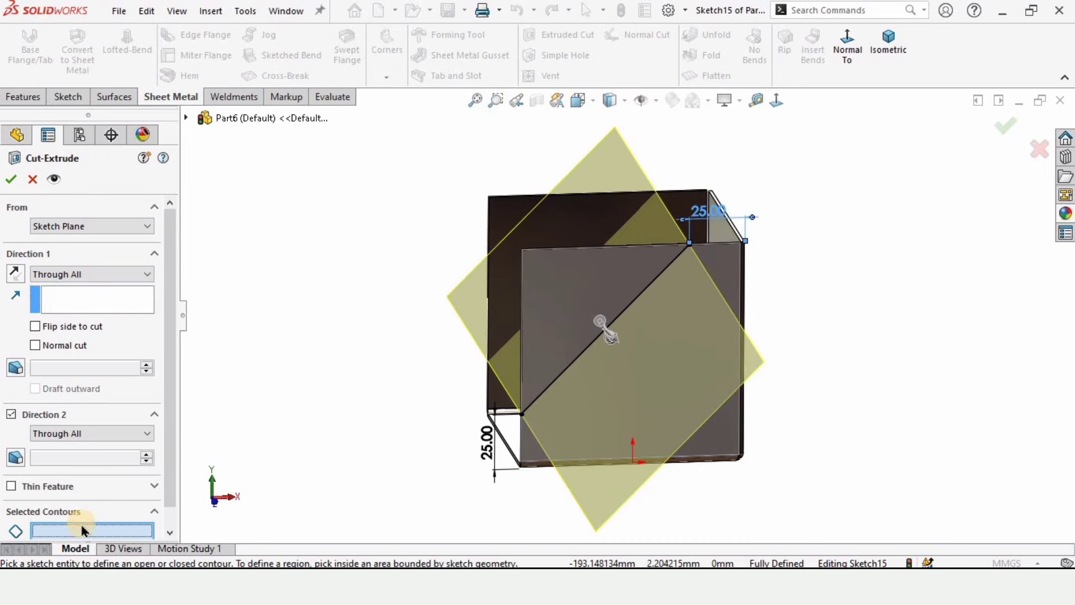
click(556, 281)
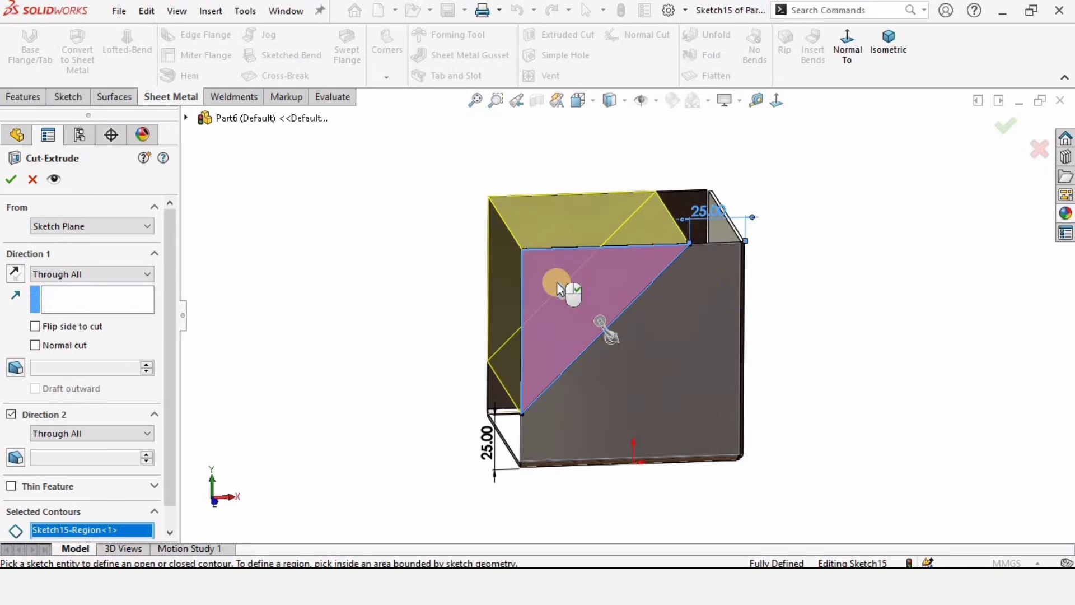
click(12, 180)
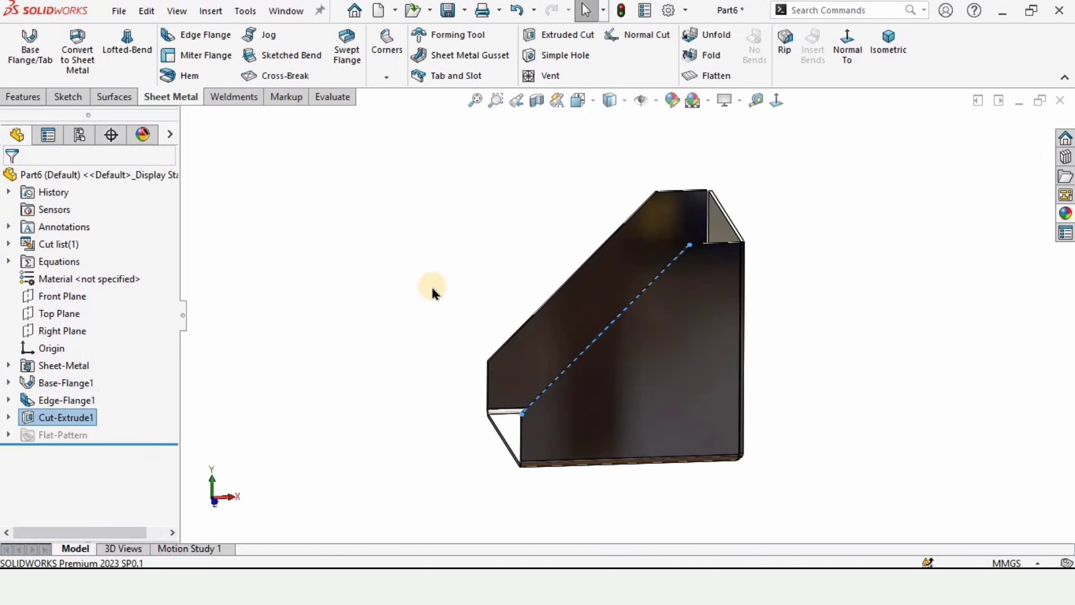
Step: Start a sketch on the outer face of the uncut middle flange
middle_drag(634, 294, 411, 297)
click(411, 297)
middle_drag(801, 364, 683, 336)
scroll(686, 312, down, 4)
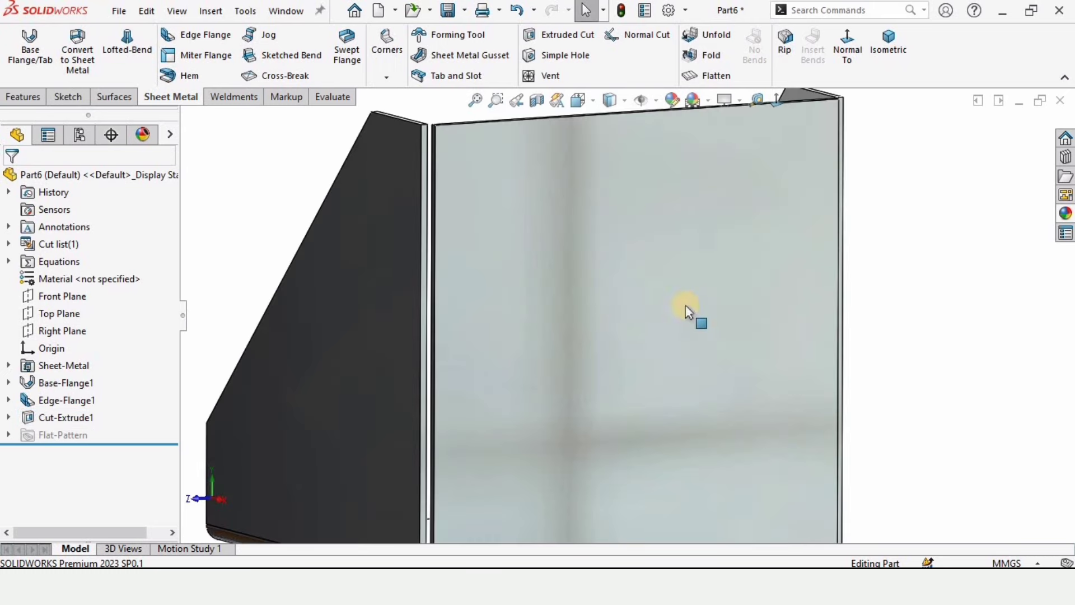
click(630, 294)
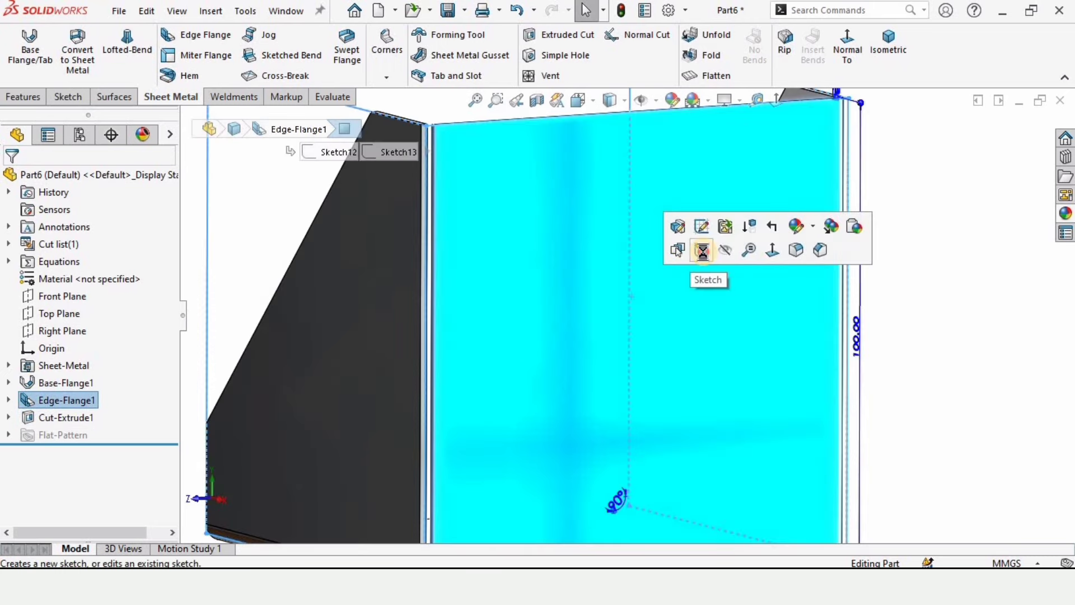
click(684, 250)
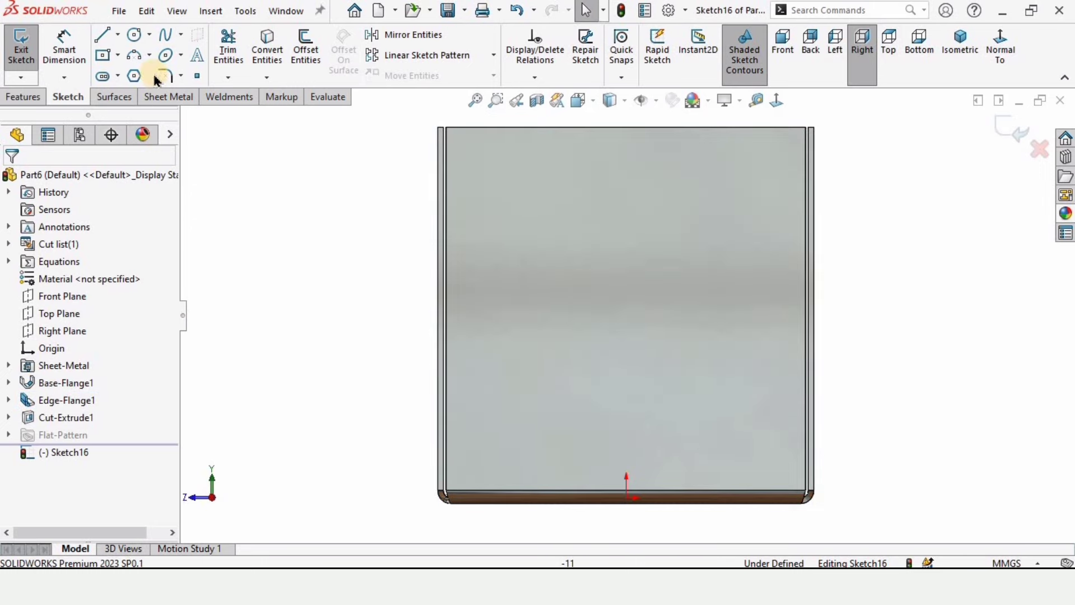
Step: Draw a diagonal centerline across the middle flange from the upper right corner to the lower left corner
click(118, 36)
click(136, 73)
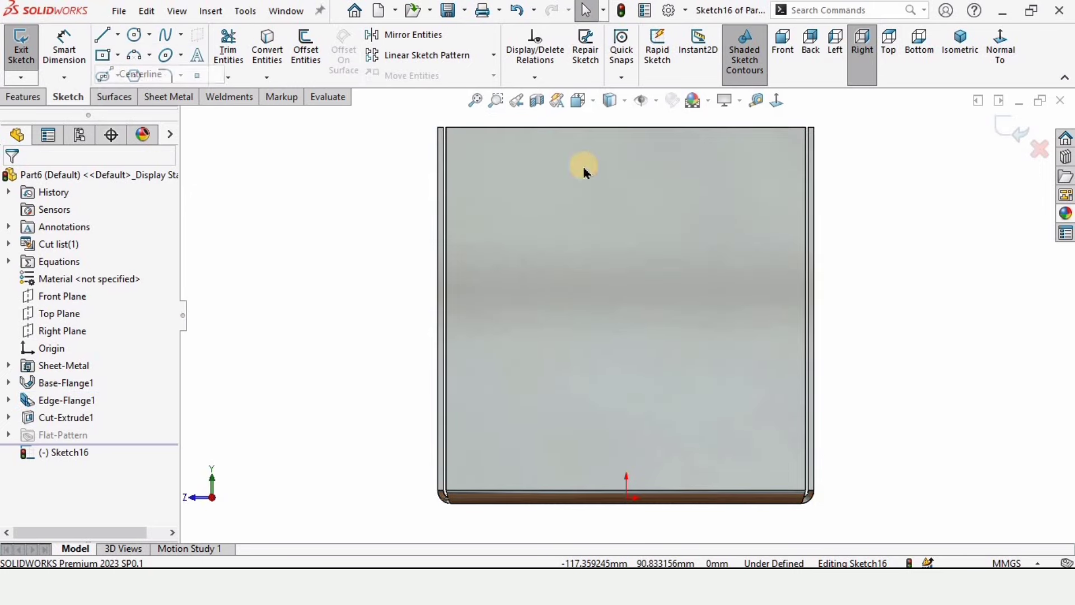
click(808, 131)
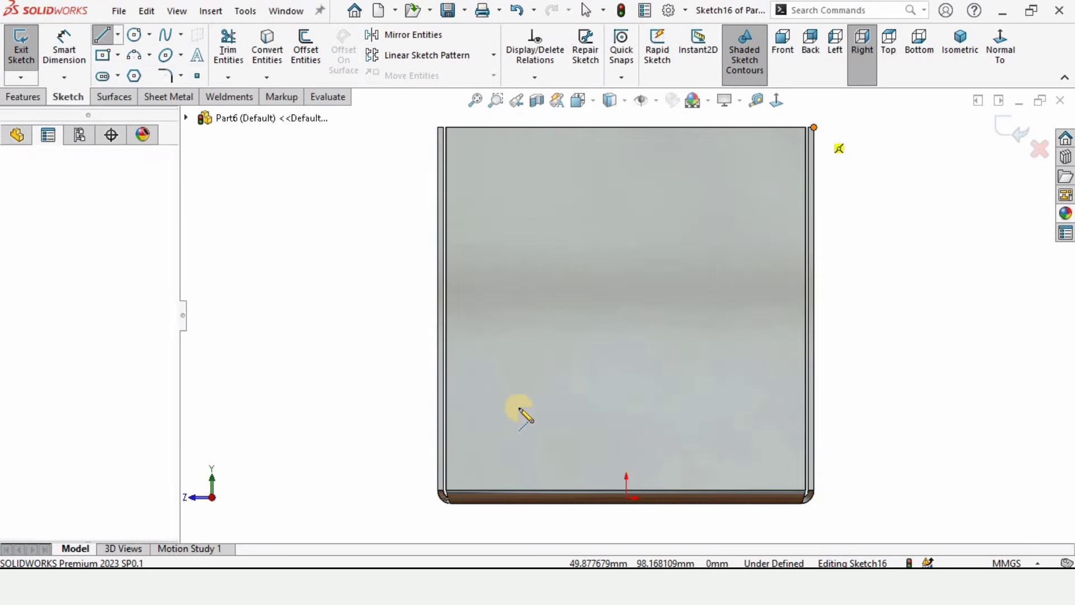
click(445, 495)
key(Escape)
key(Escape)
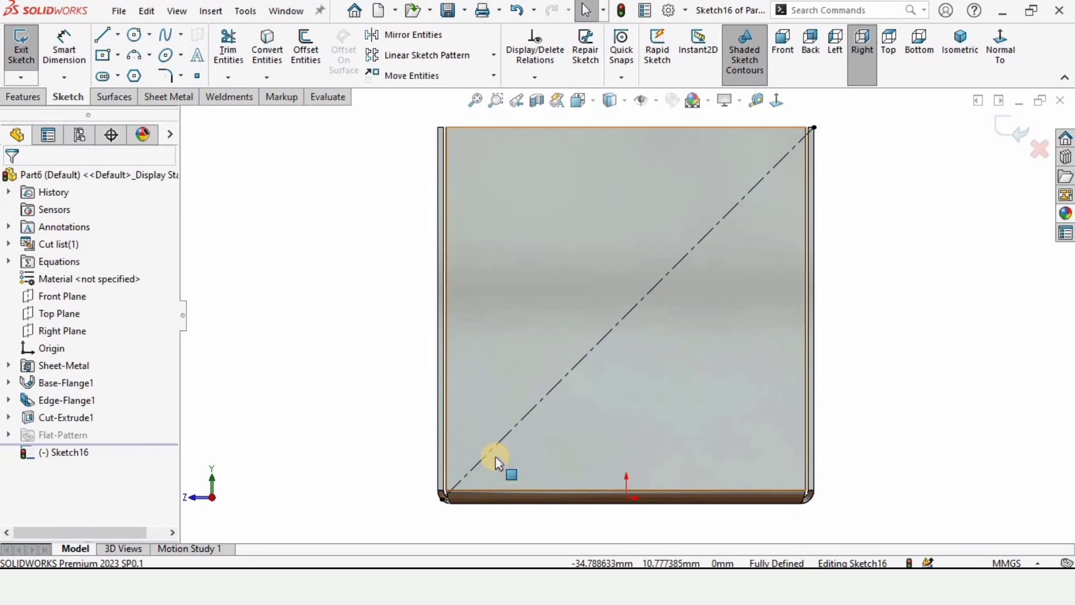
Step: Sketch two concentric circles at the centerline's midpoint, about 22 mm and 70 mm in diameter
click(135, 35)
scroll(629, 313, down, 1)
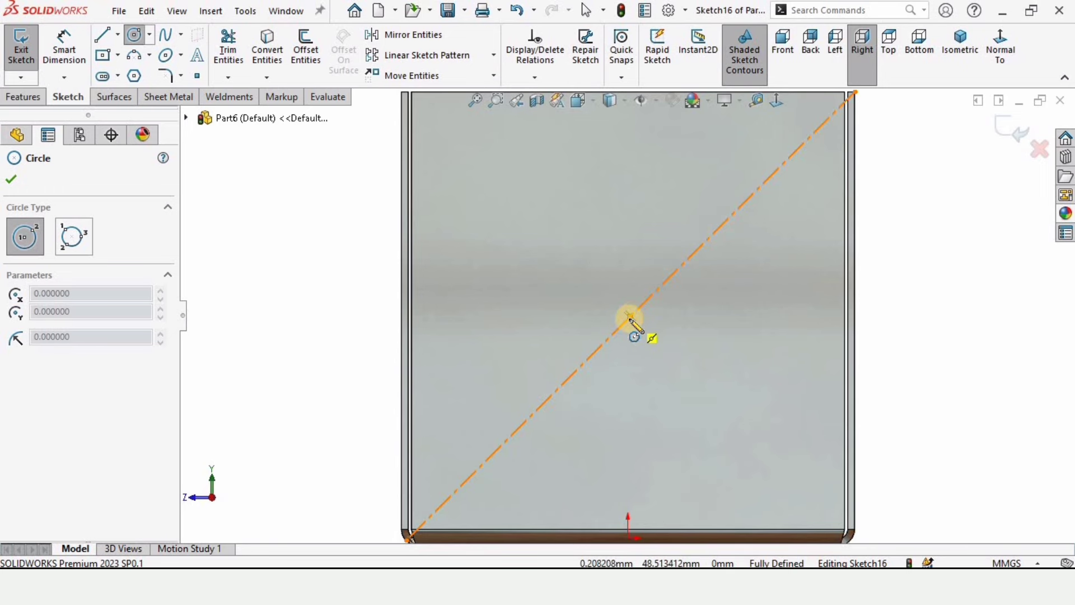
drag(619, 301, 543, 179)
Step: Dimension the outer circle with a diameter of 80 mm
click(63, 45)
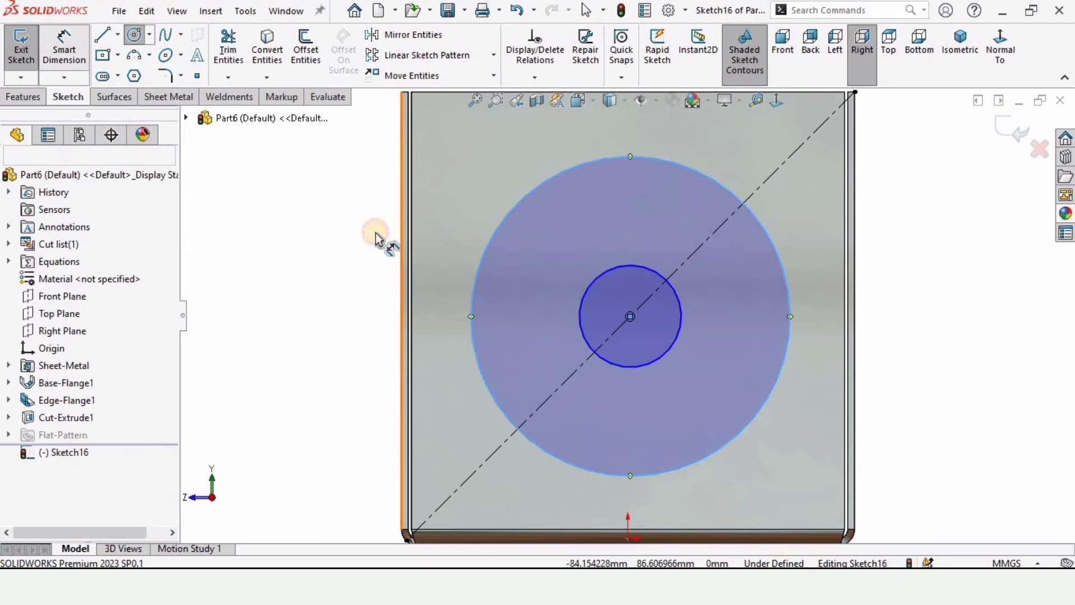
click(787, 269)
click(928, 292)
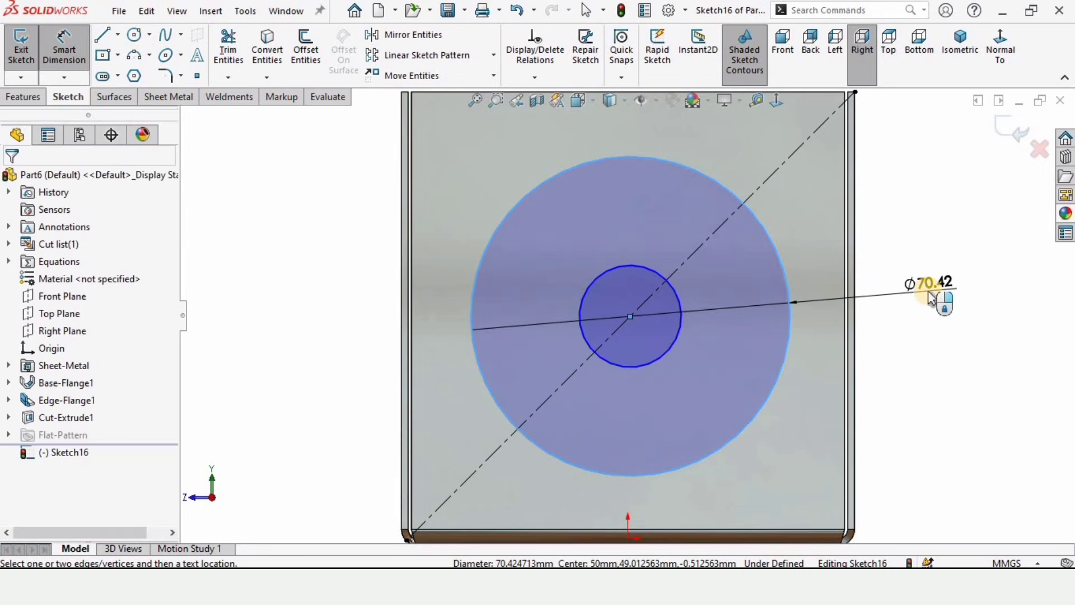
text(80)
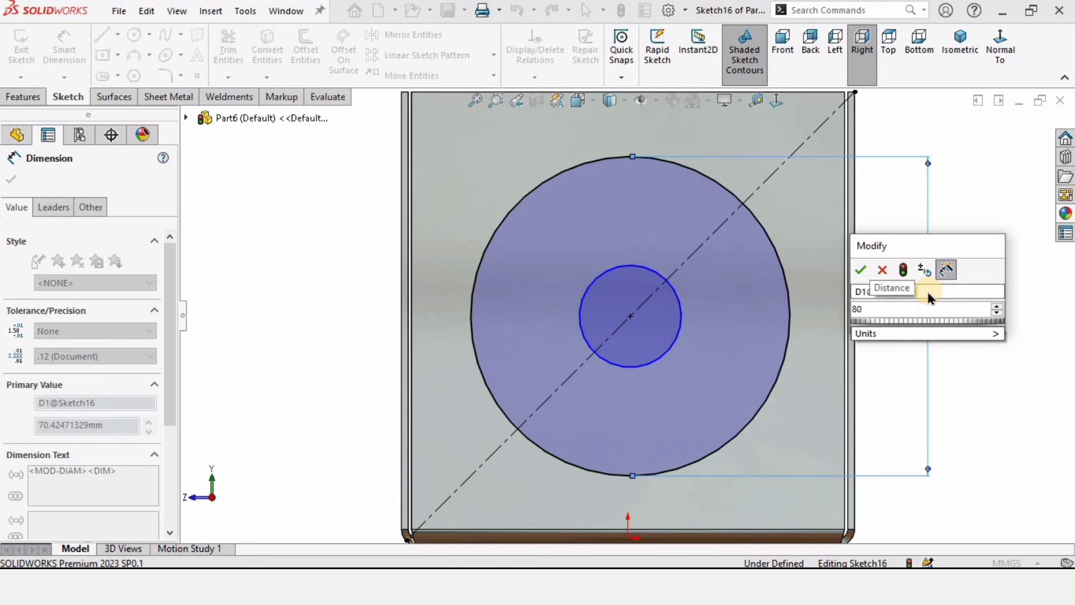
key(Return)
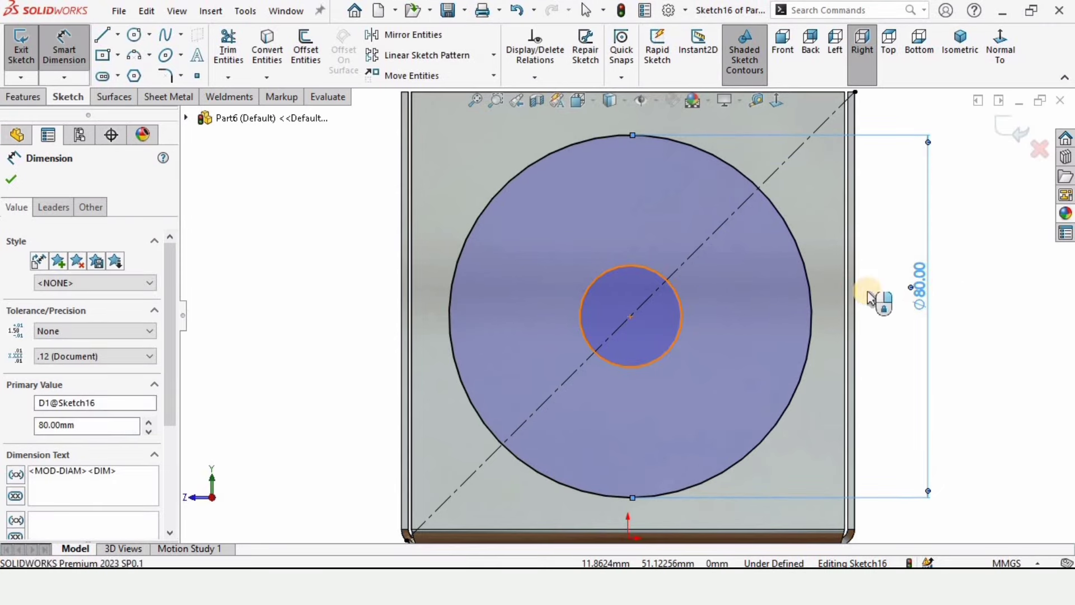
Step: Dimension the inner circle with a diameter of 40 mm and leave the dimension tool
click(874, 294)
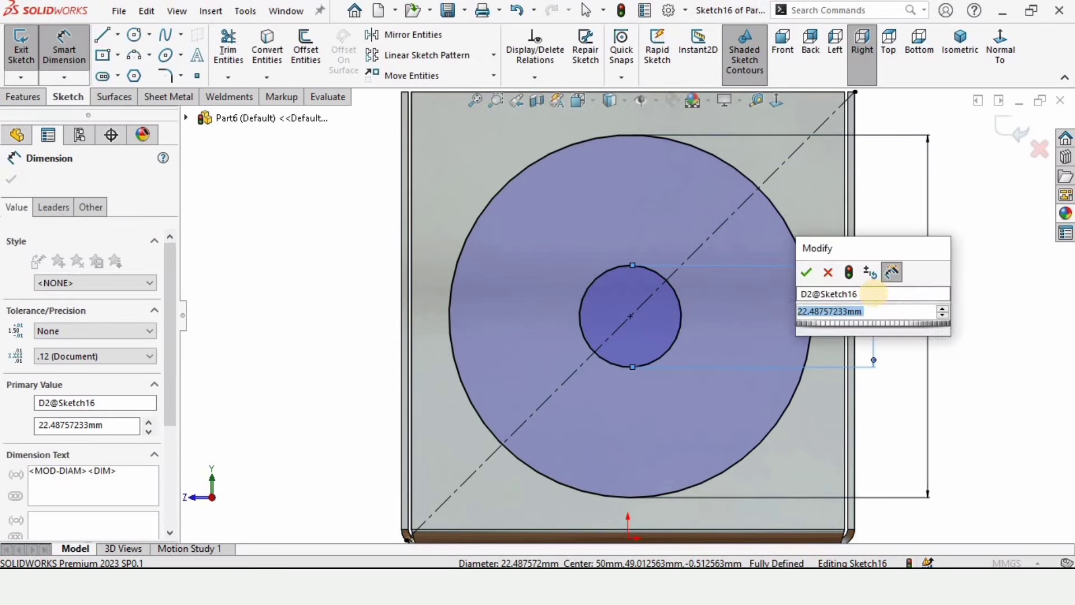
text(40)
key(Escape)
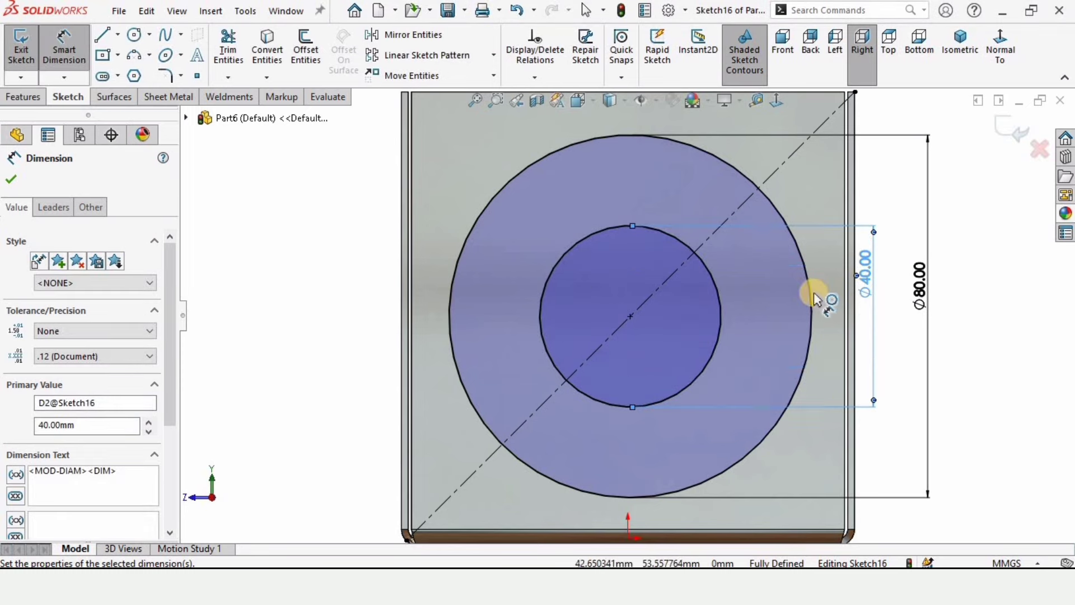
key(Escape)
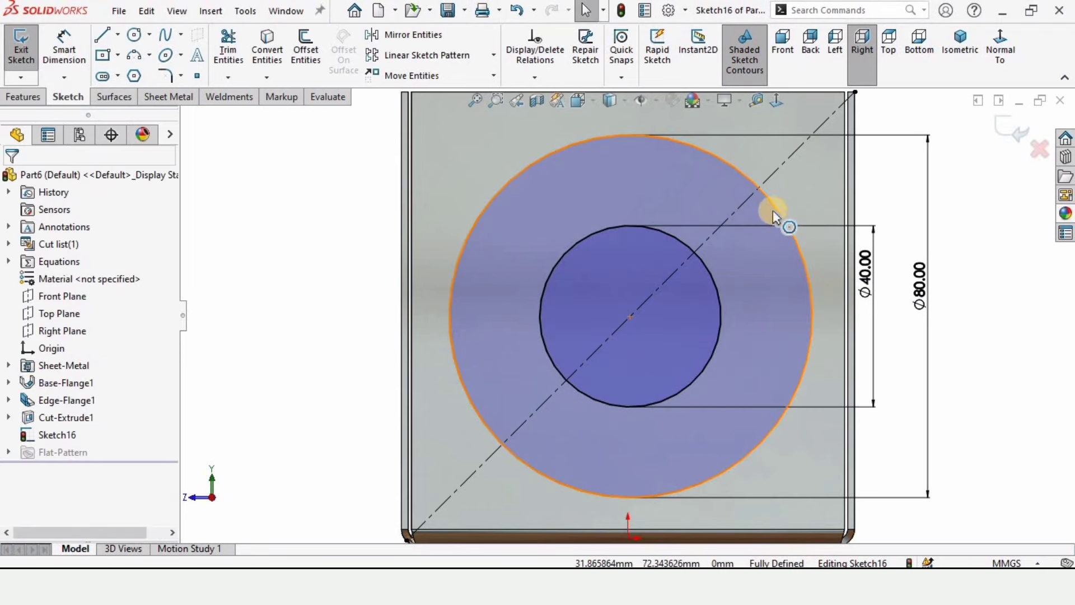
Step: Convert the 80 mm circle to construction geometry and sketch a circle about 7.5 mm in diameter at its upper right intersection with the centerline
click(775, 208)
click(841, 165)
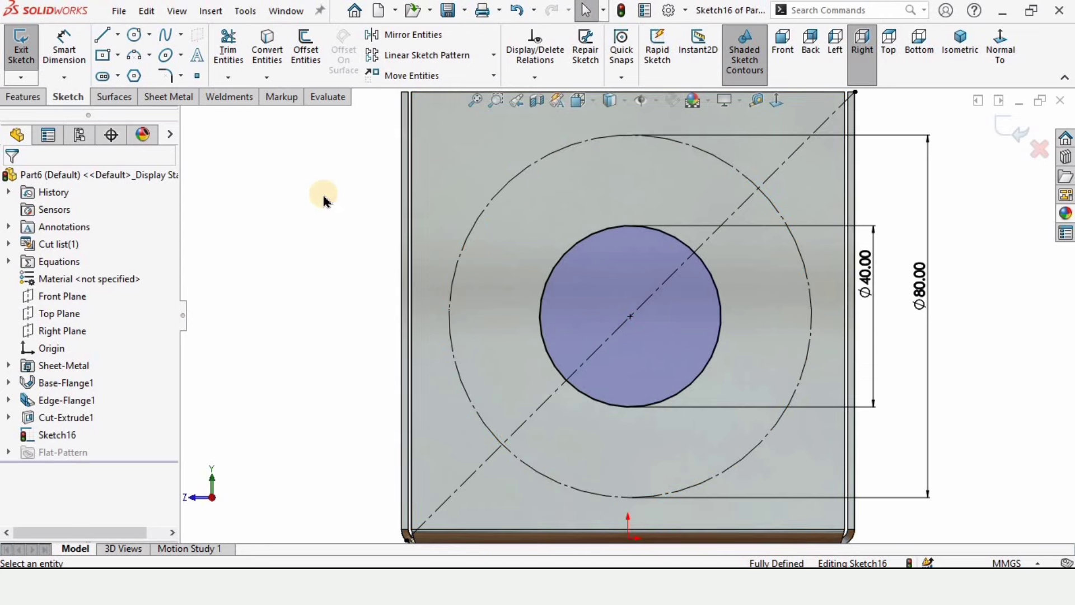
click(133, 35)
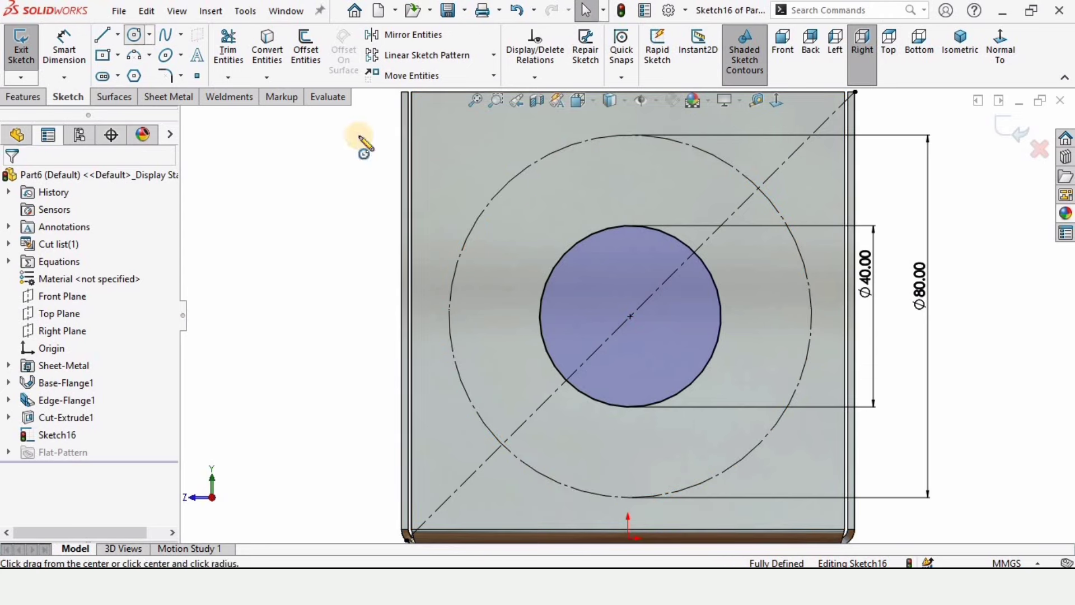
click(758, 187)
click(757, 170)
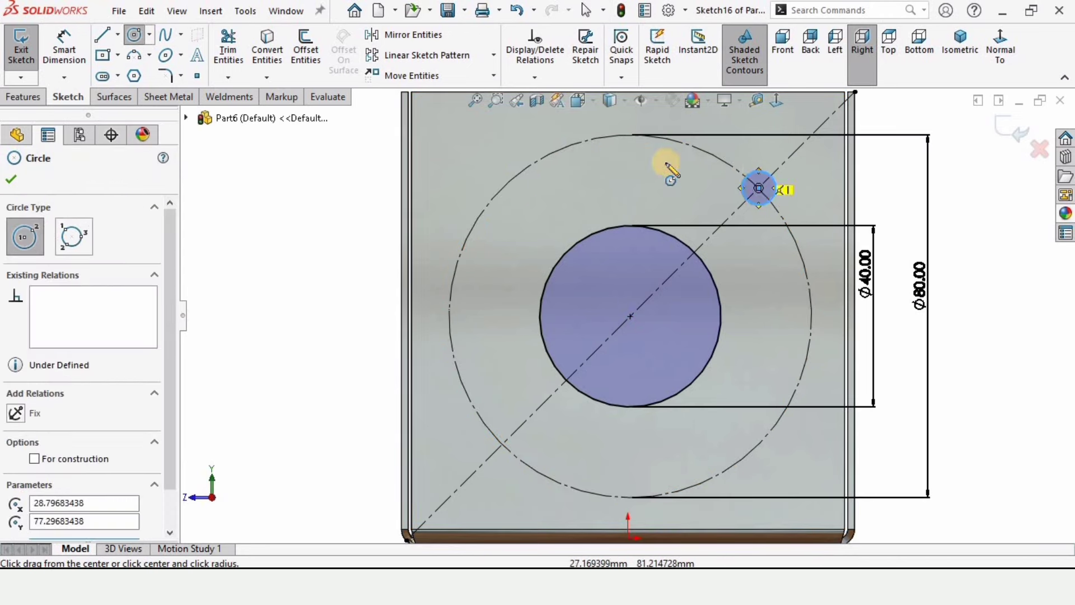
Step: Dimension the small circle with a diameter of 8 mm
click(66, 41)
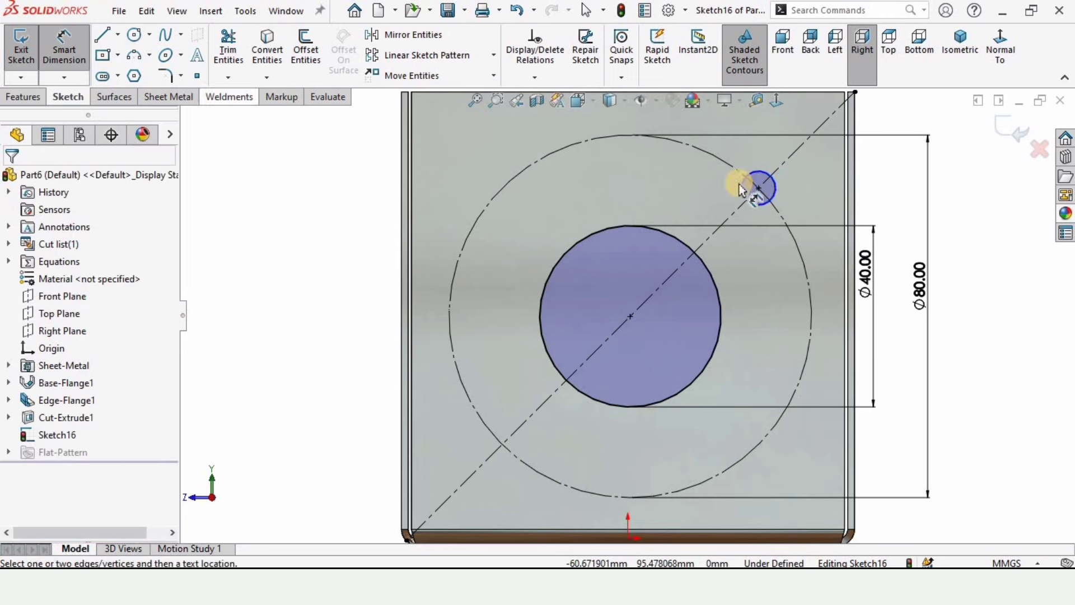
click(774, 194)
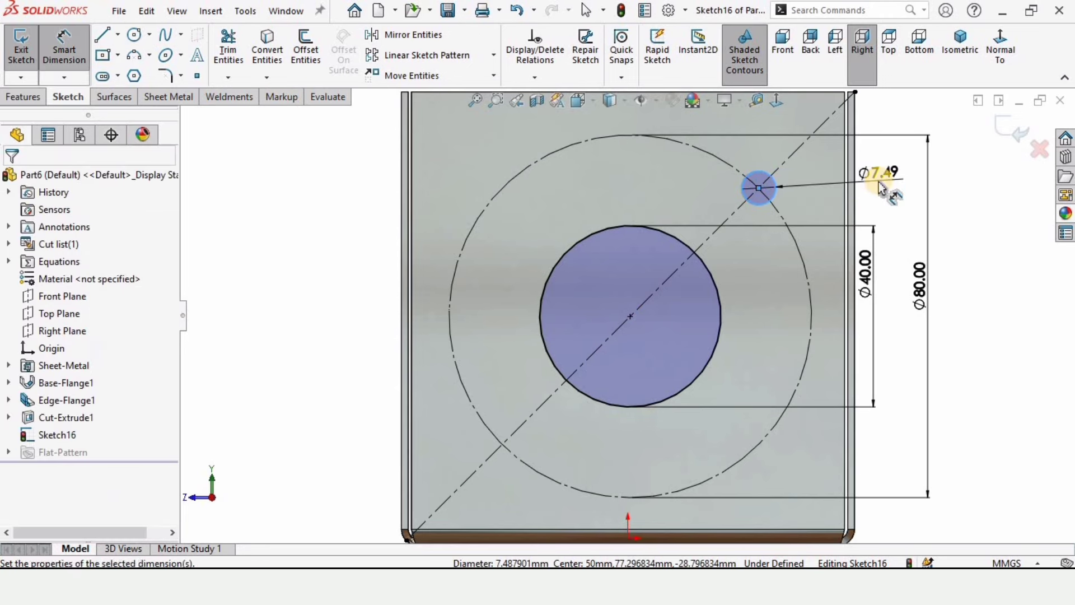
click(881, 188)
text(8.00mm)
key(Return)
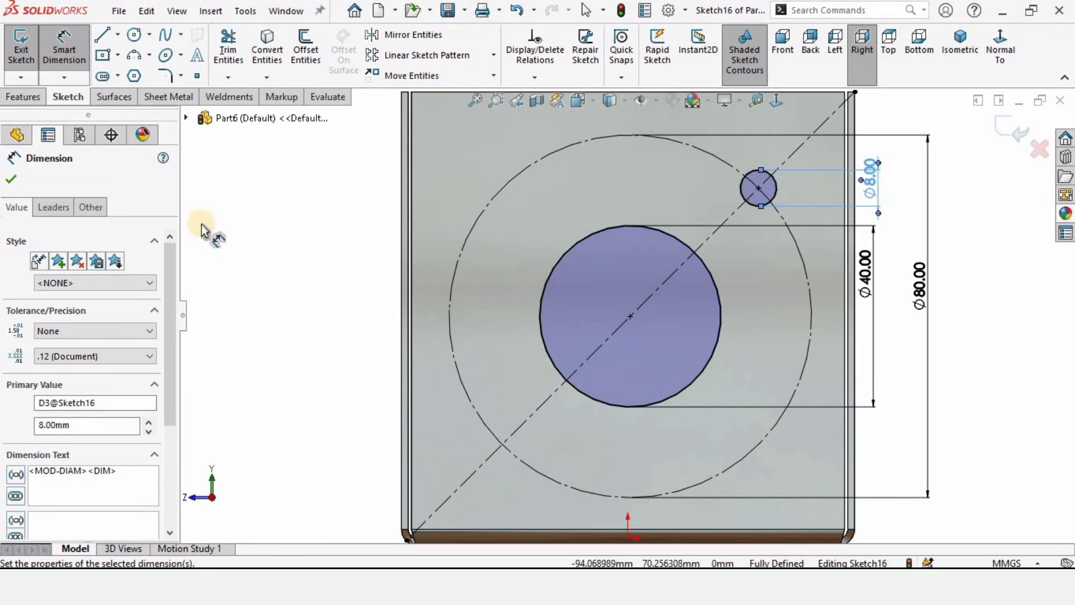
click(426, 122)
Step: Start a circular sketch pattern with only the 8 mm circle as the entity to pattern
click(495, 58)
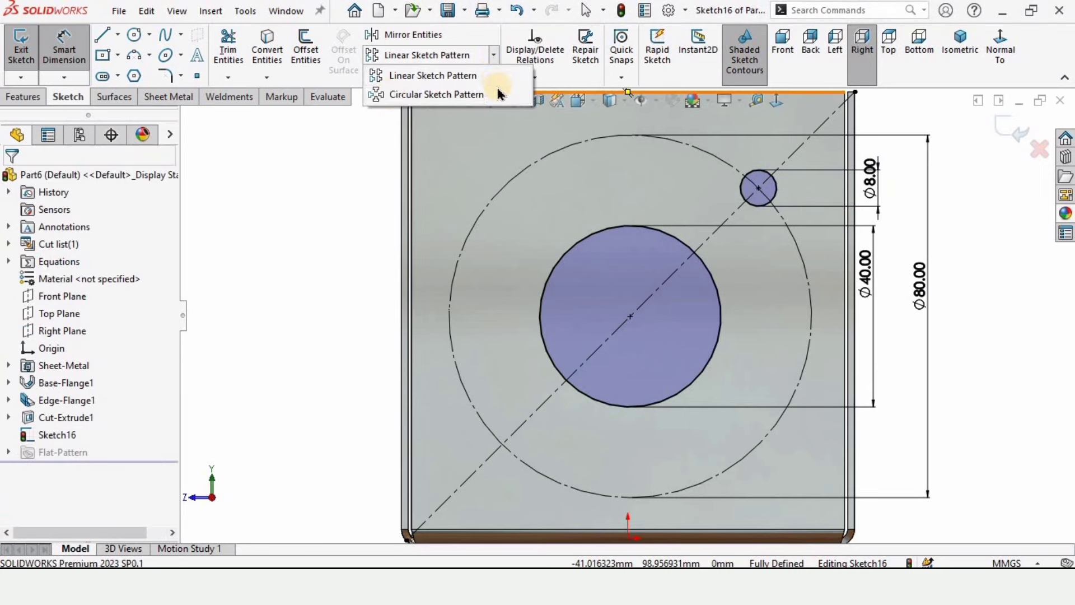
click(435, 96)
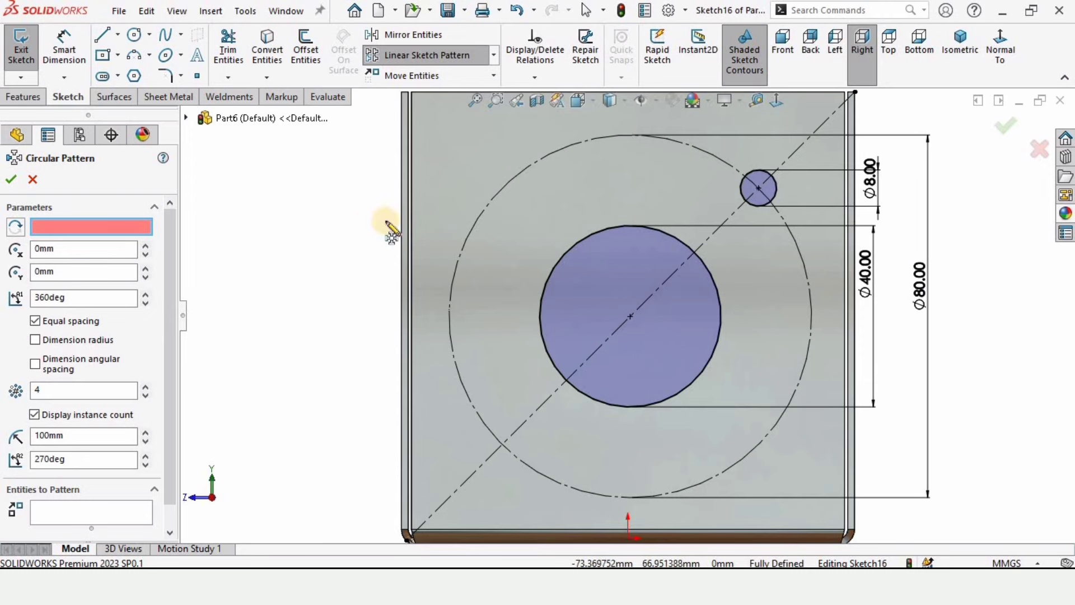
click(513, 184)
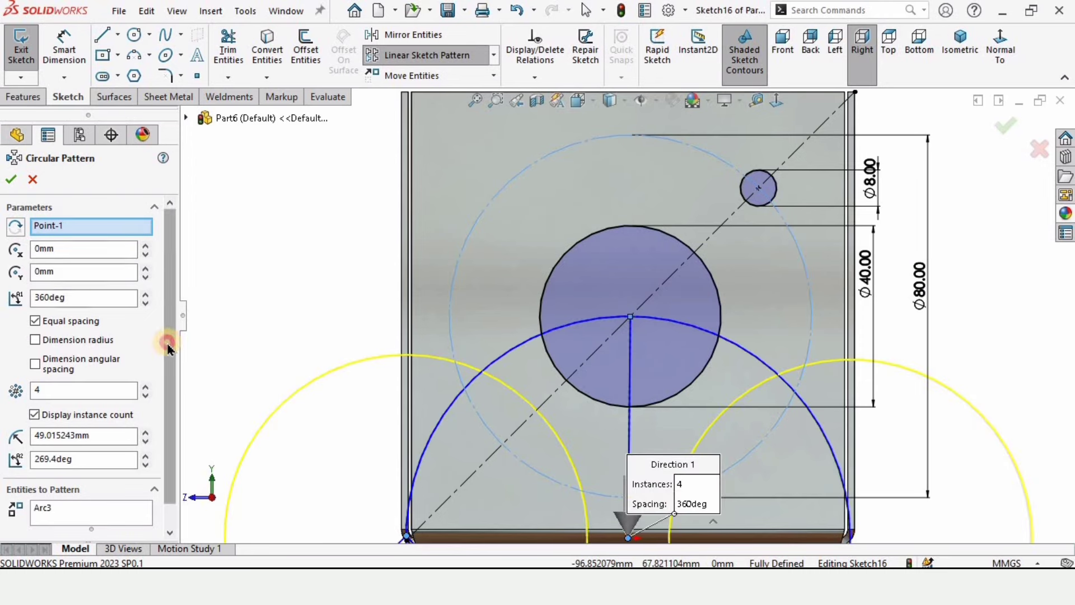
scroll(168, 343, down, 1)
click(44, 483)
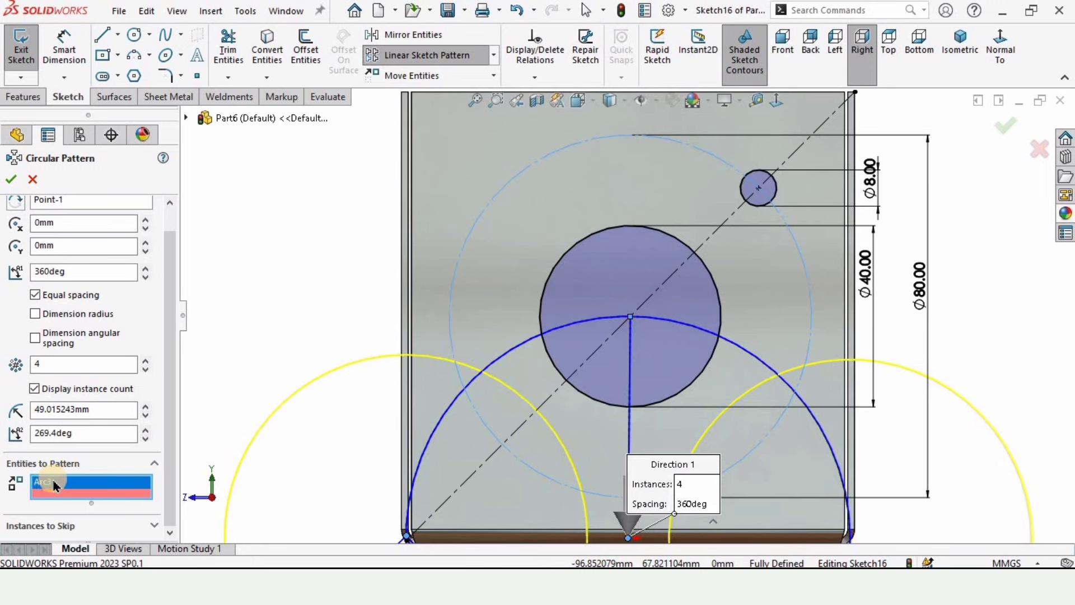
key(Delete)
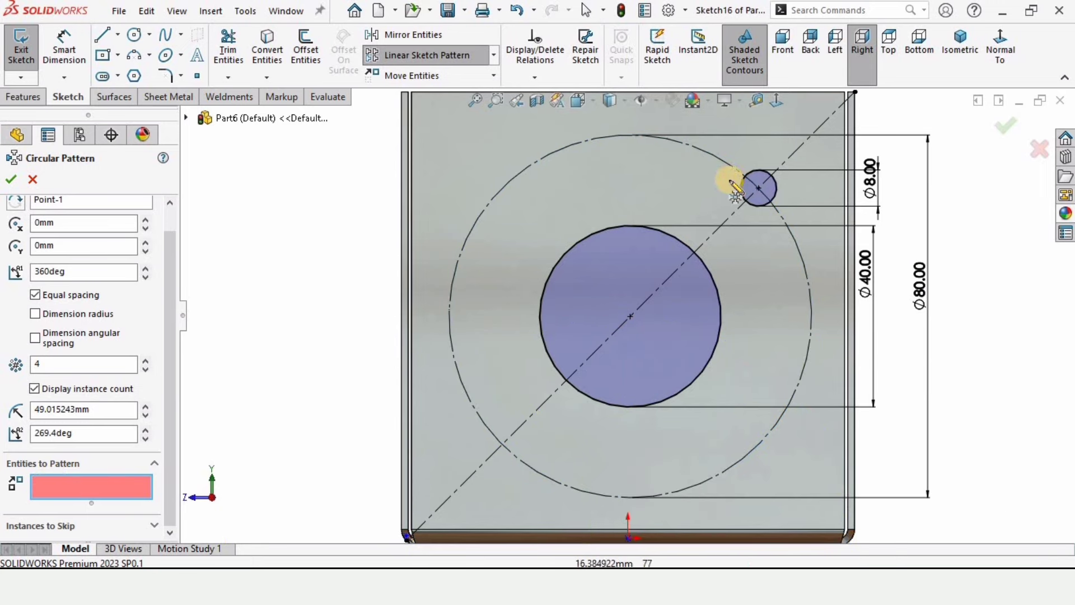
click(746, 177)
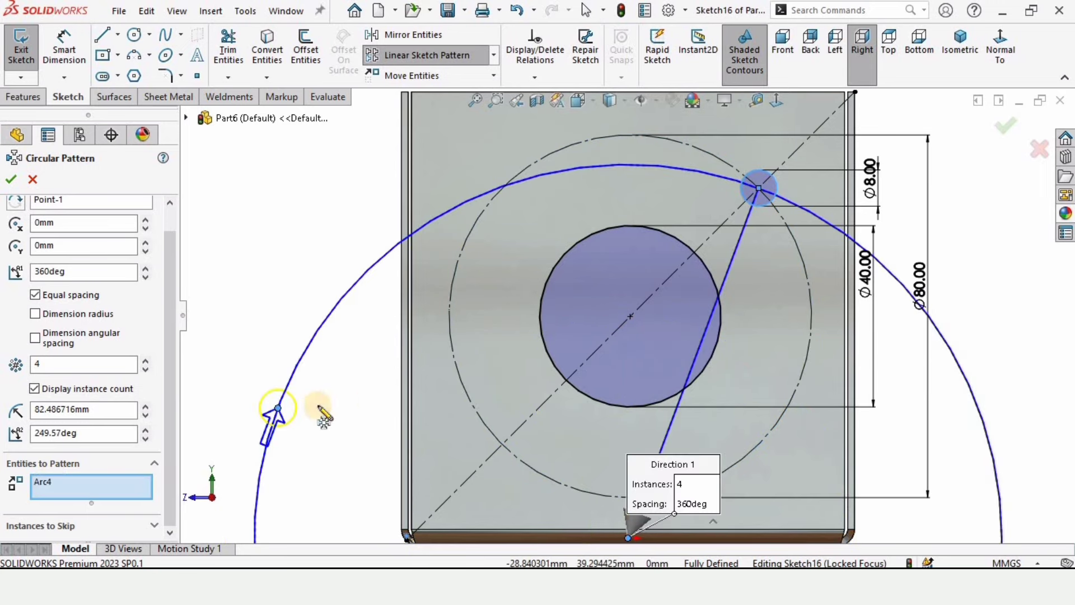
Step: Center the circular pattern on the concentric circles' midpoint and create it with four instances around the 80 mm circle
scroll(168, 269, up, 1)
click(87, 227)
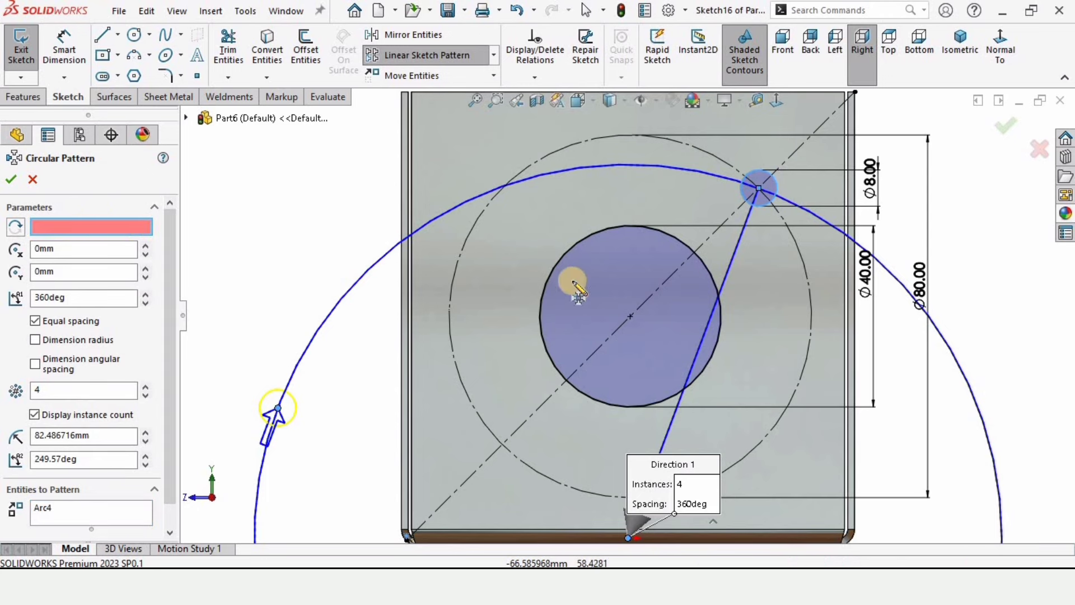
click(627, 317)
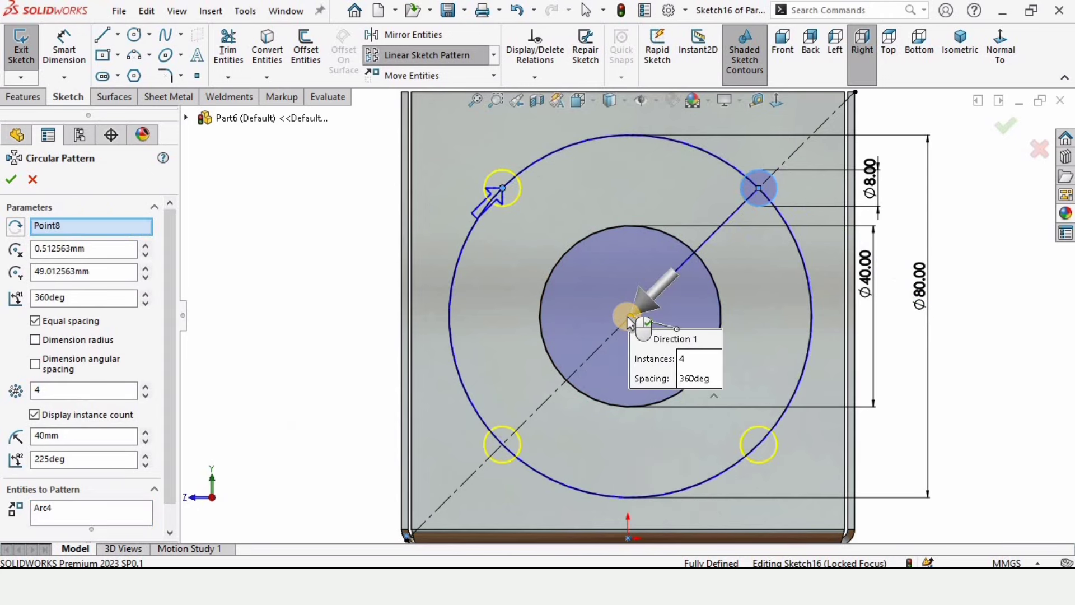
drag(57, 391, 33, 395)
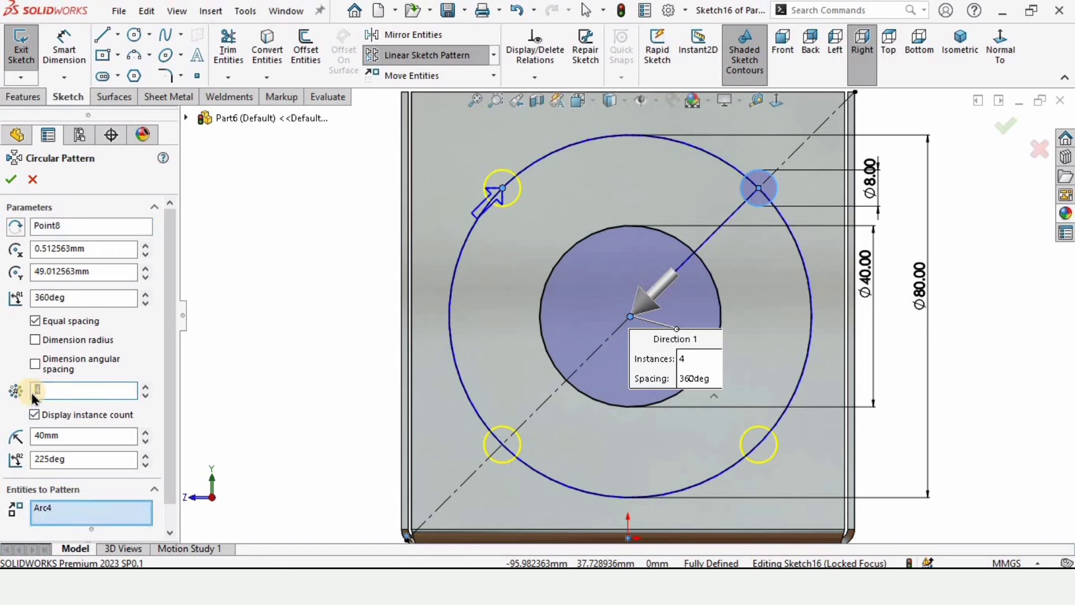
click(39, 323)
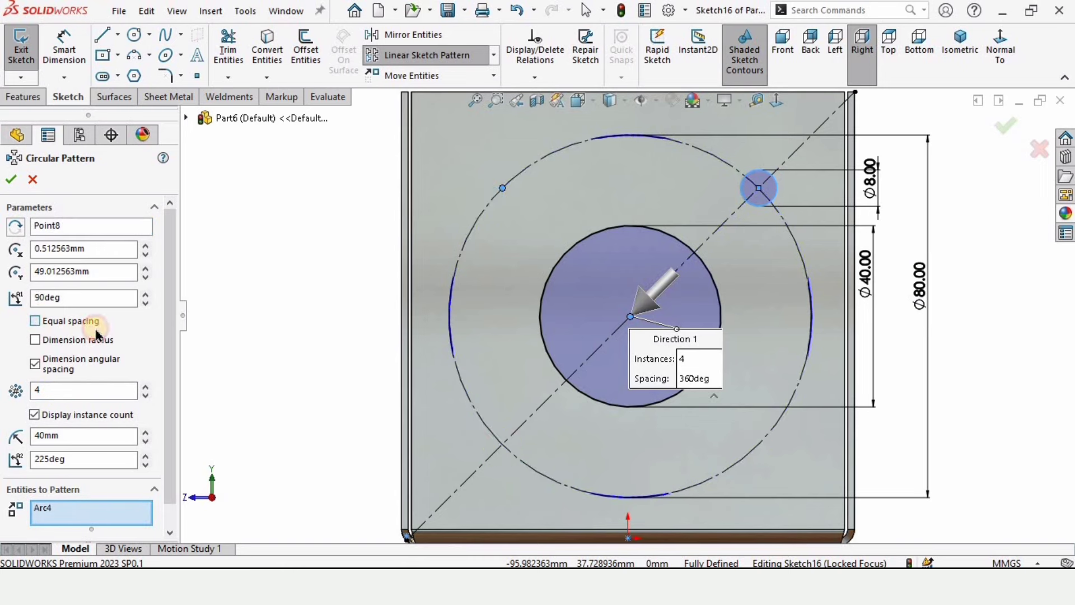
click(11, 180)
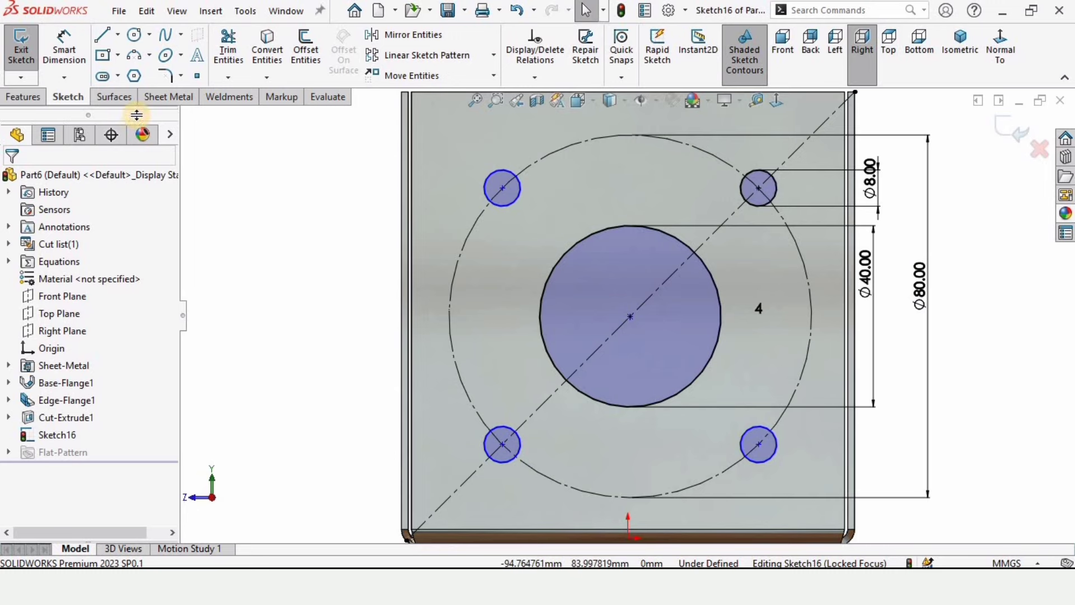
Step: Cut the 40 mm circle and the four 8 mm circles from the middle flange with a Through All extruded cut
click(169, 97)
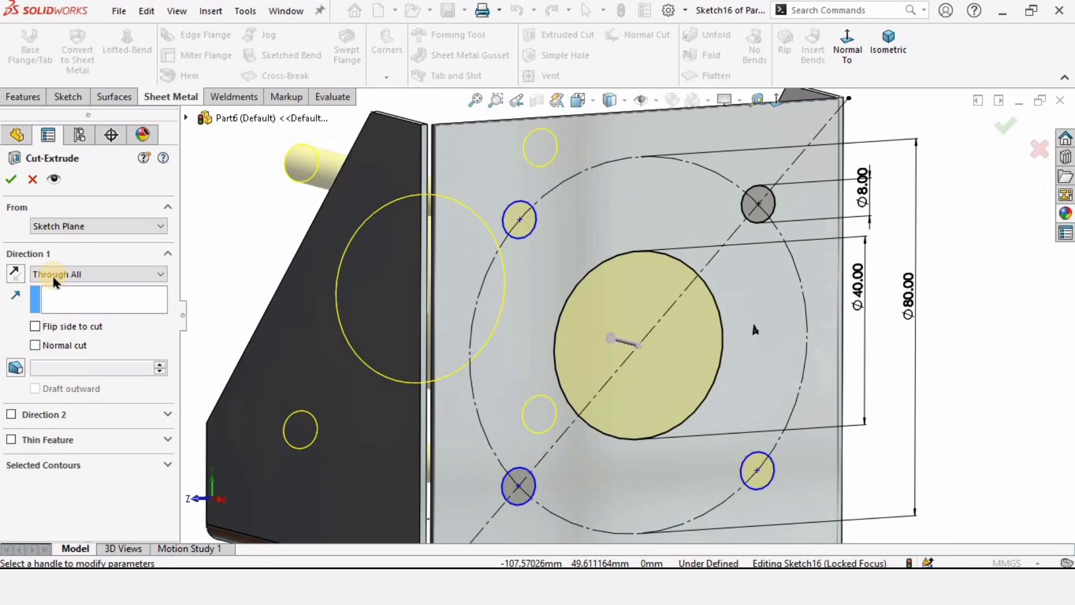
click(11, 181)
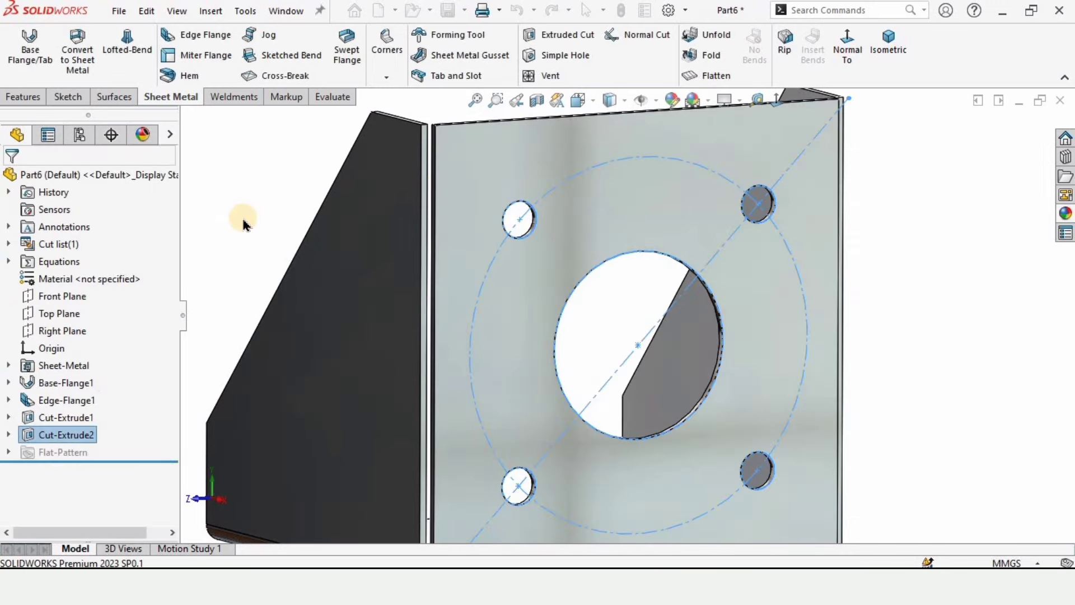
Step: Open a new sketch on the underside face of the base flange
scroll(348, 288, up, 5)
middle_drag(398, 304, 568, 262)
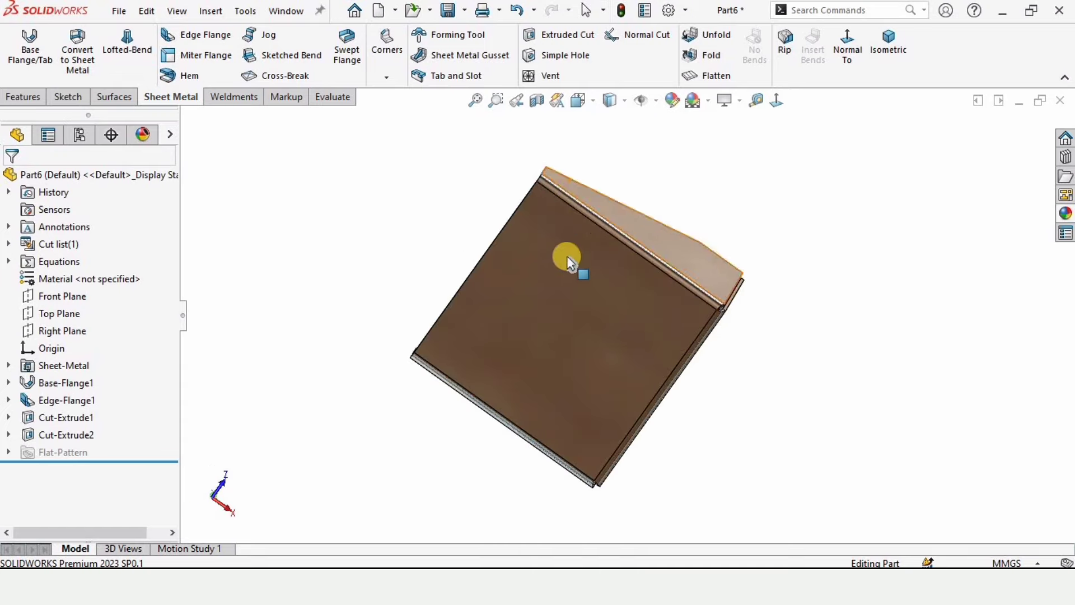
mouse_move(484, 288)
middle_down()
mouse_move(422, 207)
mouse_move(394, 120)
mouse_move(477, 149)
mouse_move(628, 321)
mouse_move(669, 337)
mouse_move(600, 161)
mouse_move(619, 305)
middle_up()
click(619, 305)
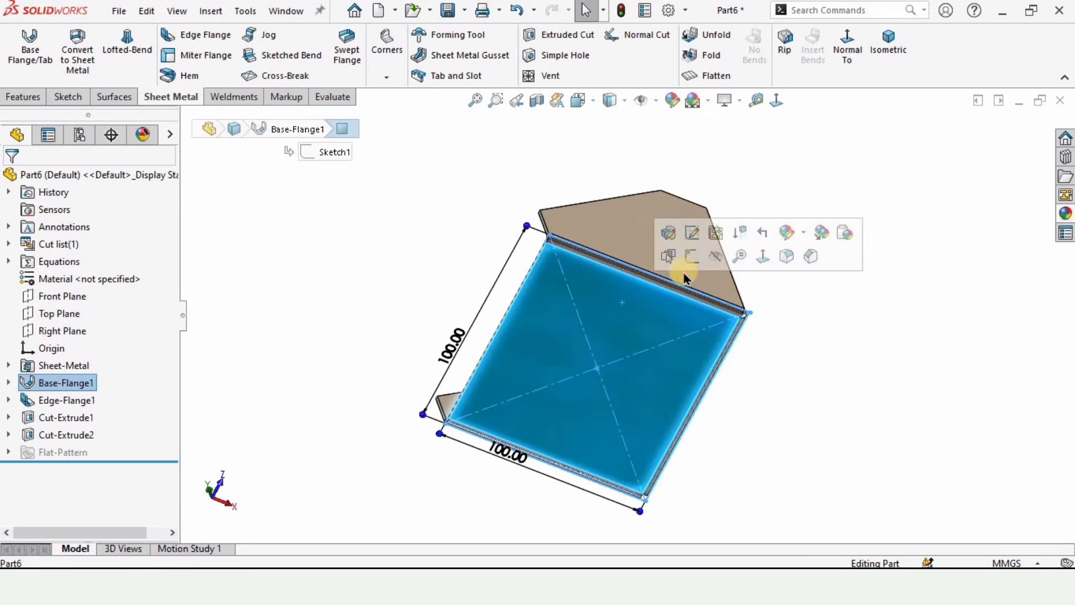
click(690, 256)
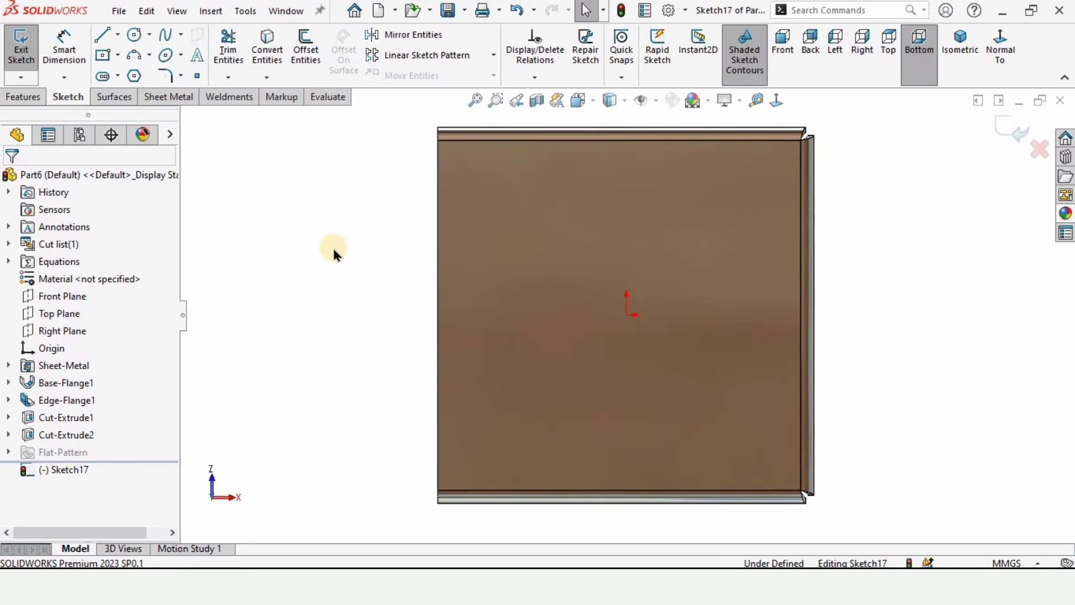
Step: Draw a diagonal centerline across the base flange from its lower left corner to its upper right corner
click(117, 35)
click(138, 71)
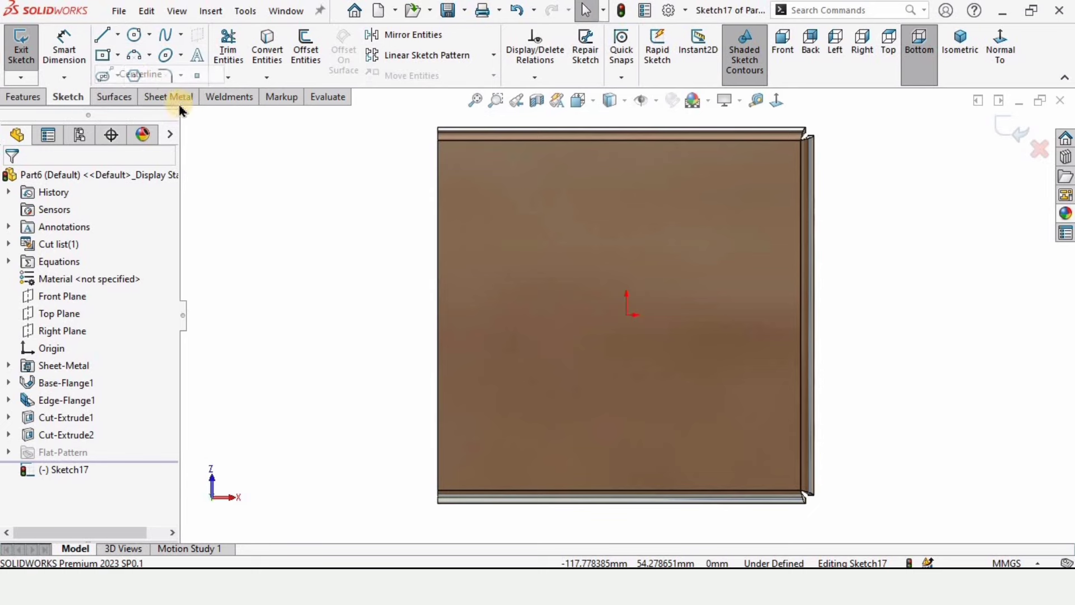
scroll(440, 507, down, 2)
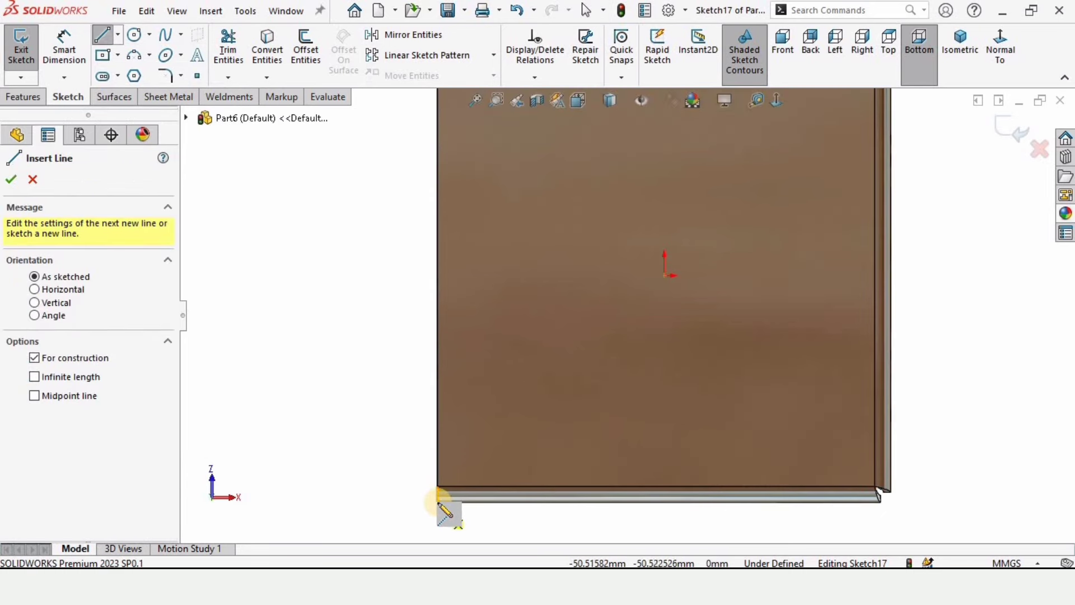
click(440, 500)
scroll(732, 202, up, 3)
scroll(672, 240, down, 5)
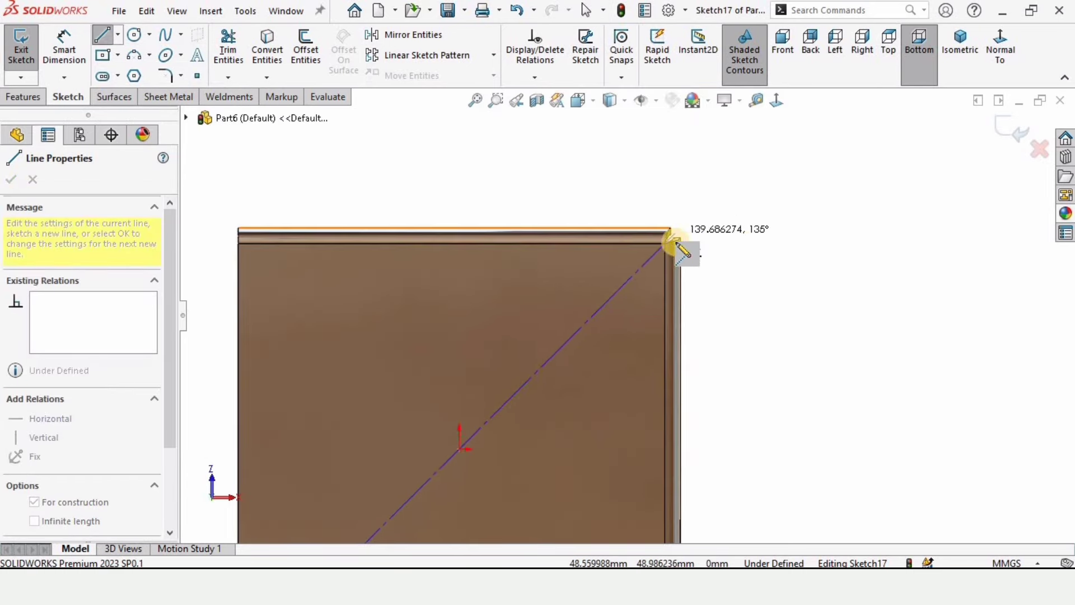
scroll(654, 254, down, 1)
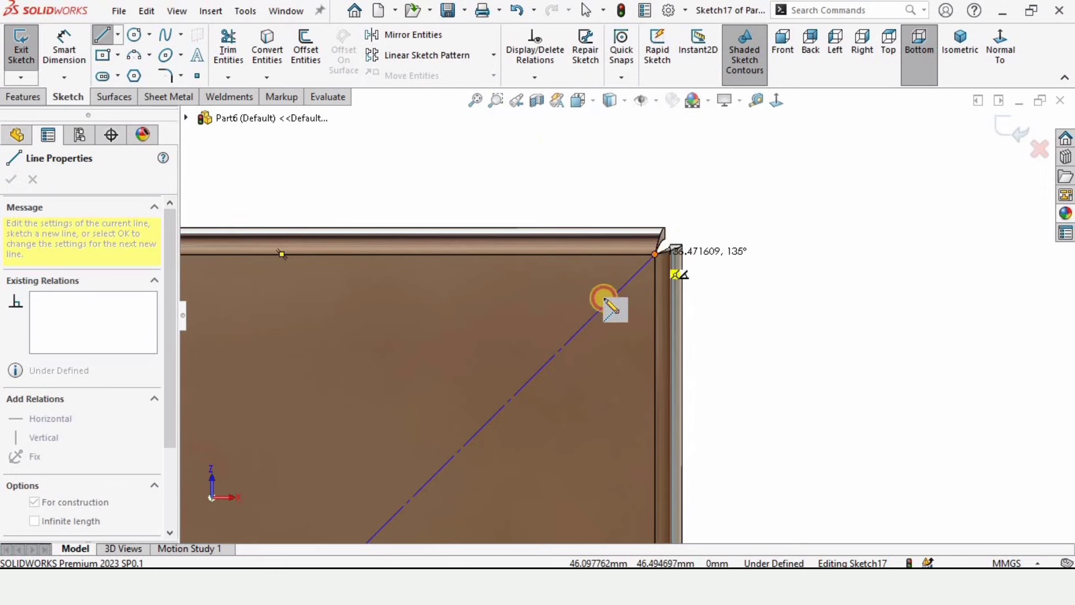
click(605, 302)
scroll(532, 426, up, 4)
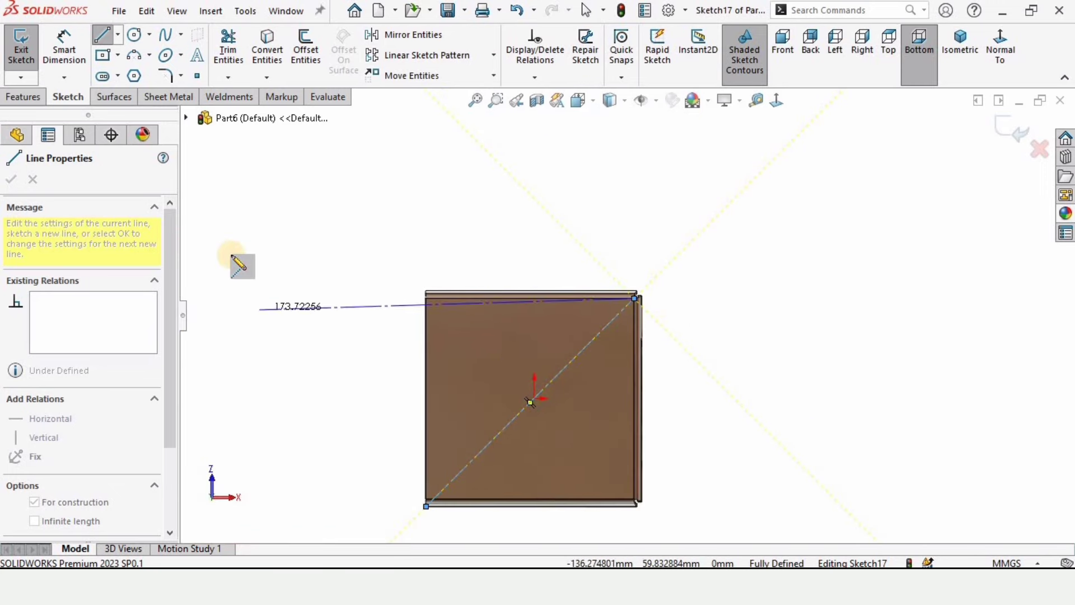
Step: Sketch two concentric circles centered on the origin, the outer one about 76 mm in diameter
click(134, 34)
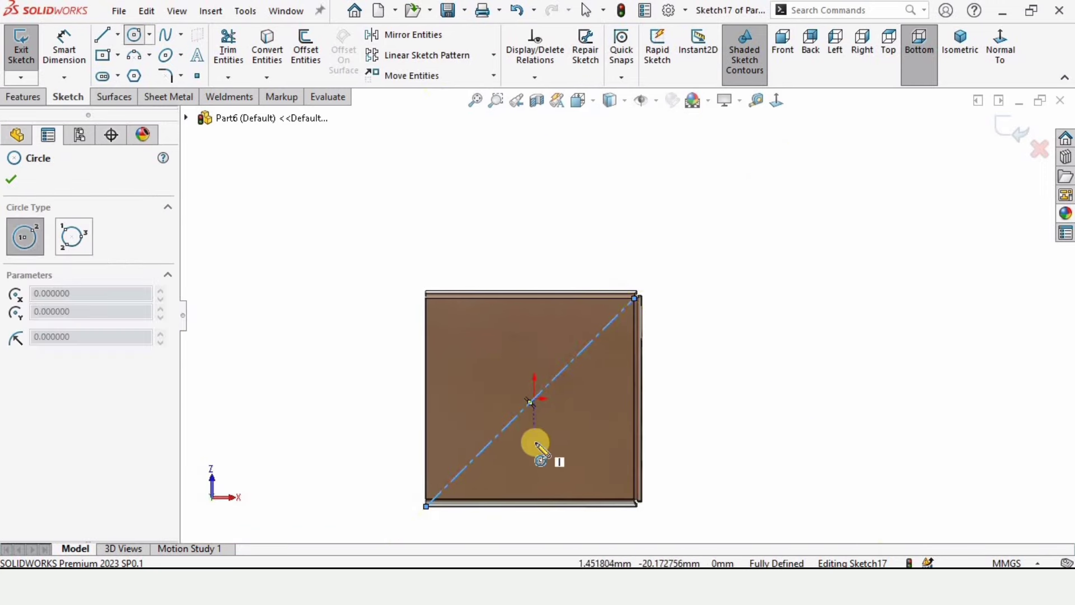
scroll(532, 444, down, 2)
scroll(551, 370, down, 3)
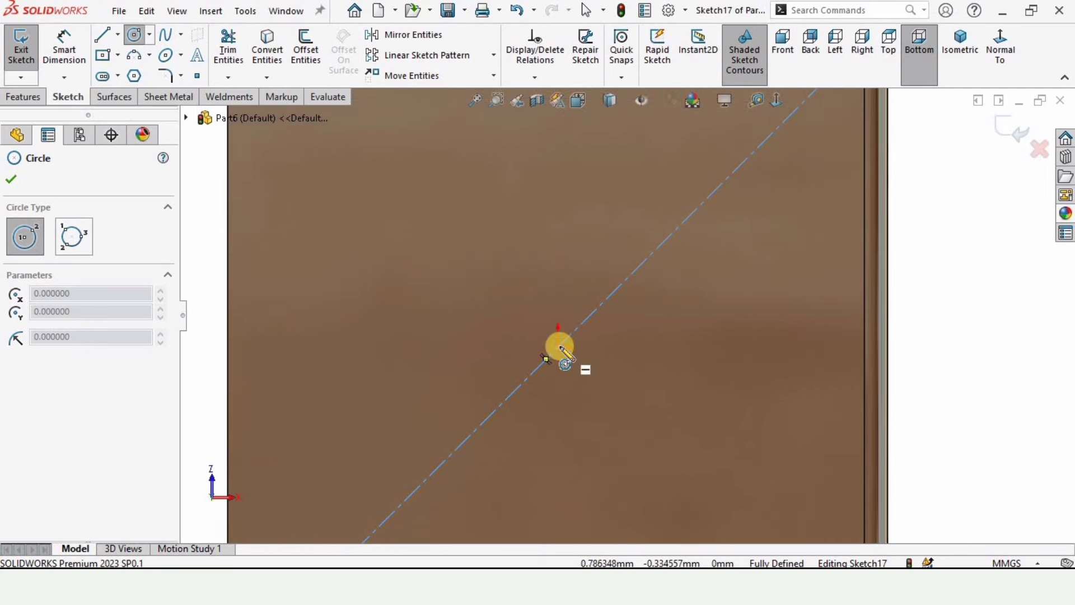
click(559, 348)
click(509, 247)
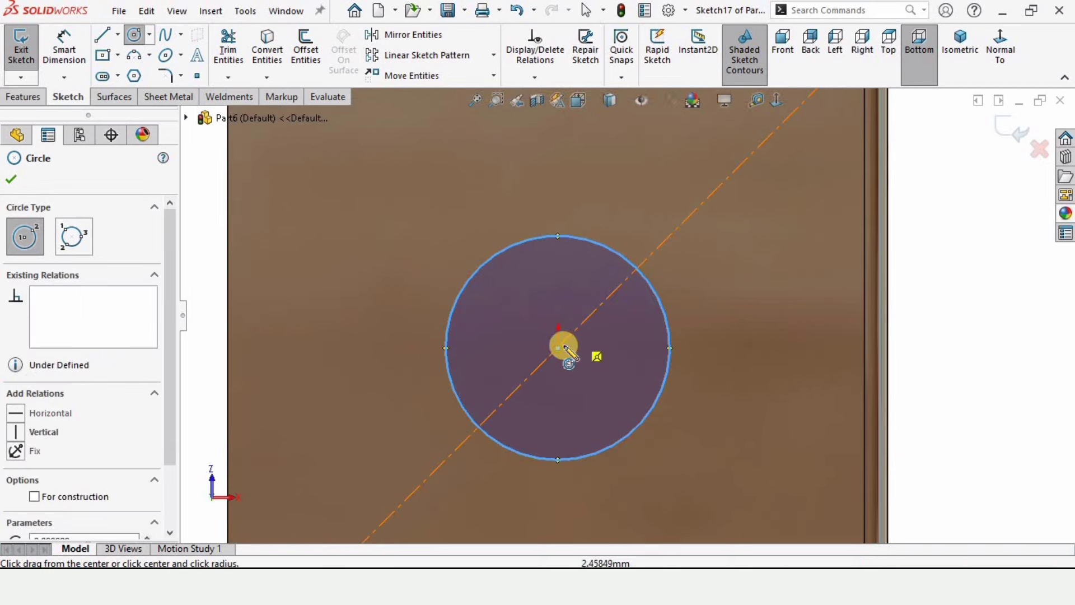
scroll(473, 218, up, 2)
click(475, 204)
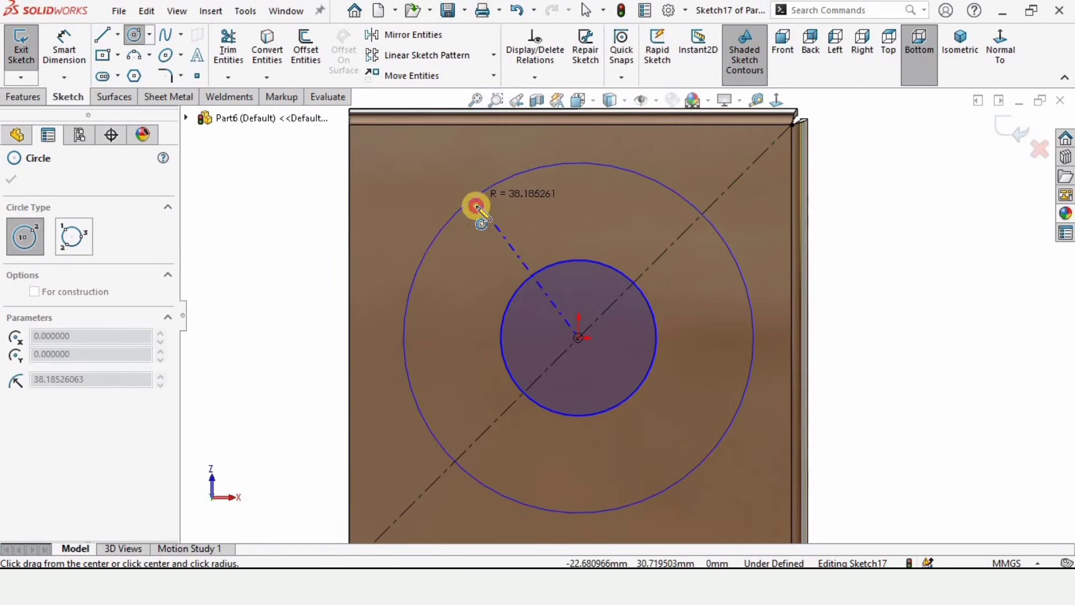
Step: Dimension the outer circle on the base flange with a diameter of 80 mm
click(61, 53)
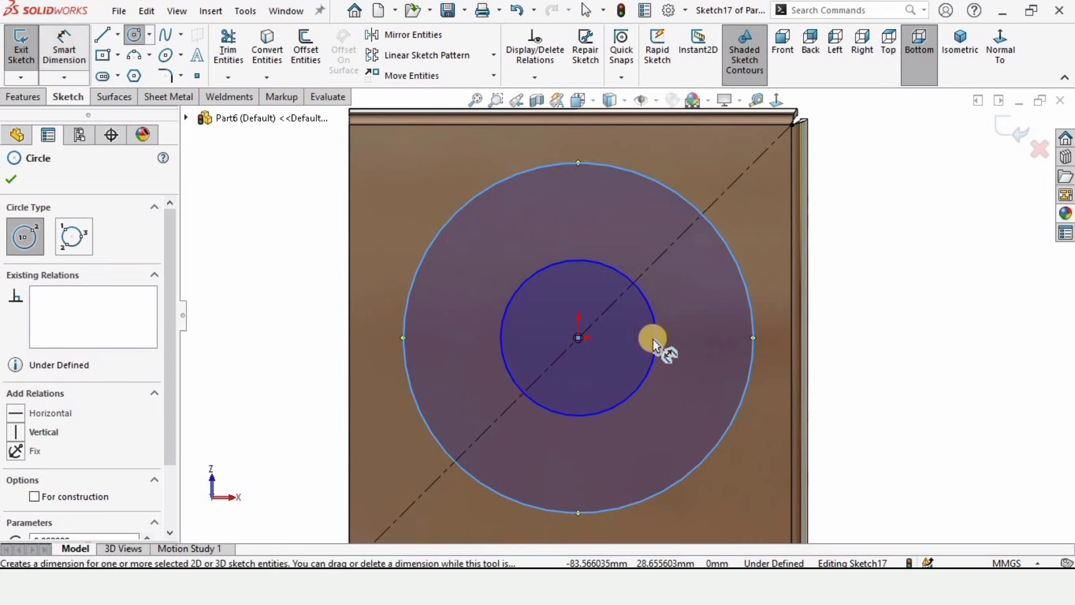
click(687, 358)
click(752, 333)
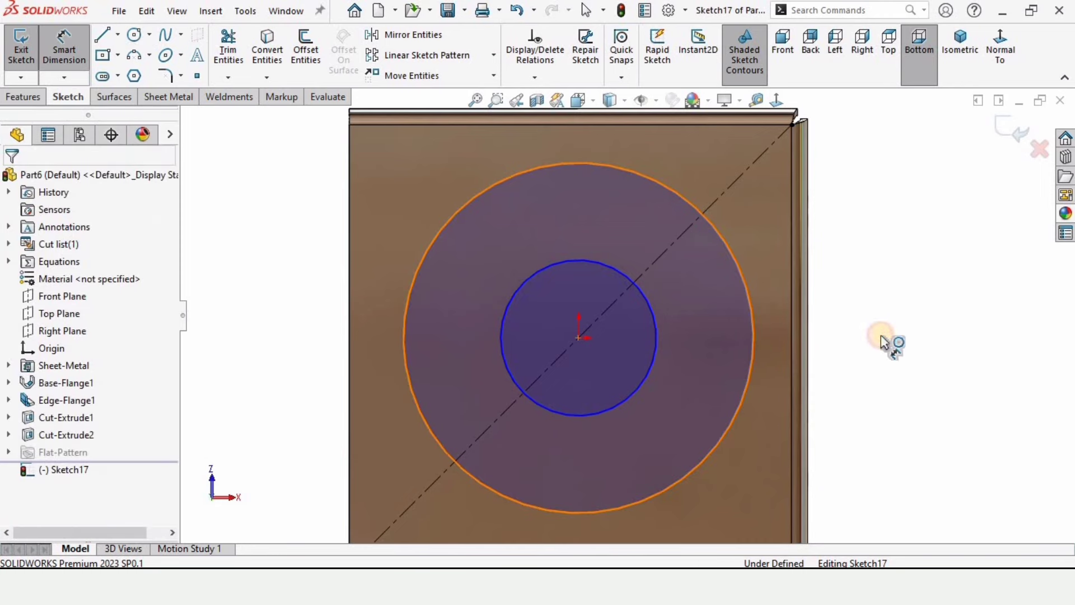
click(885, 342)
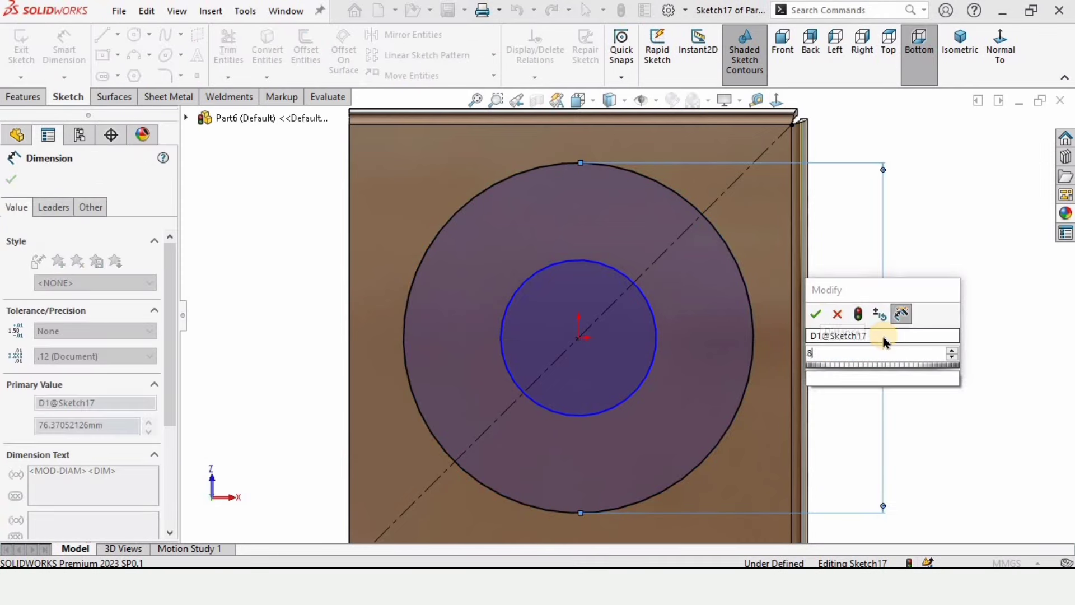
key(Return)
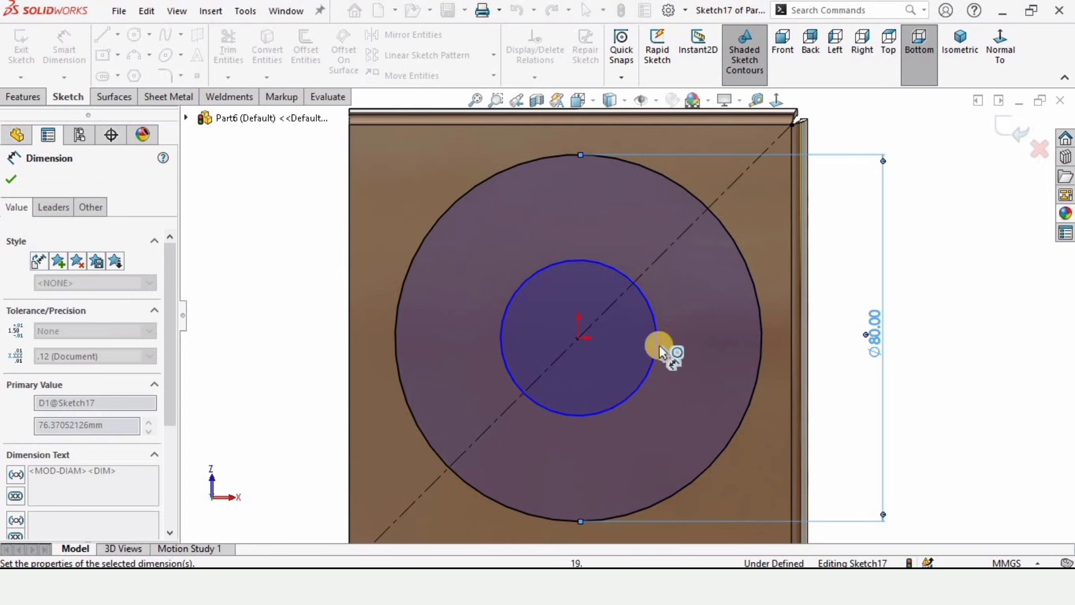
Step: Dimension the inner circle on the base flange with a diameter of 40 mm
click(652, 346)
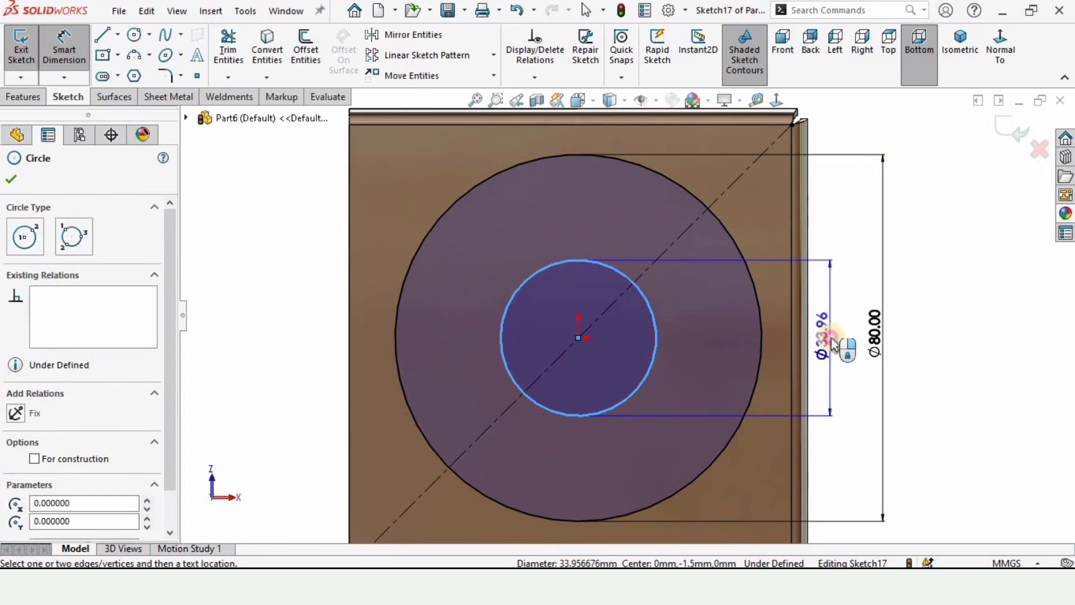
click(834, 344)
text(40)
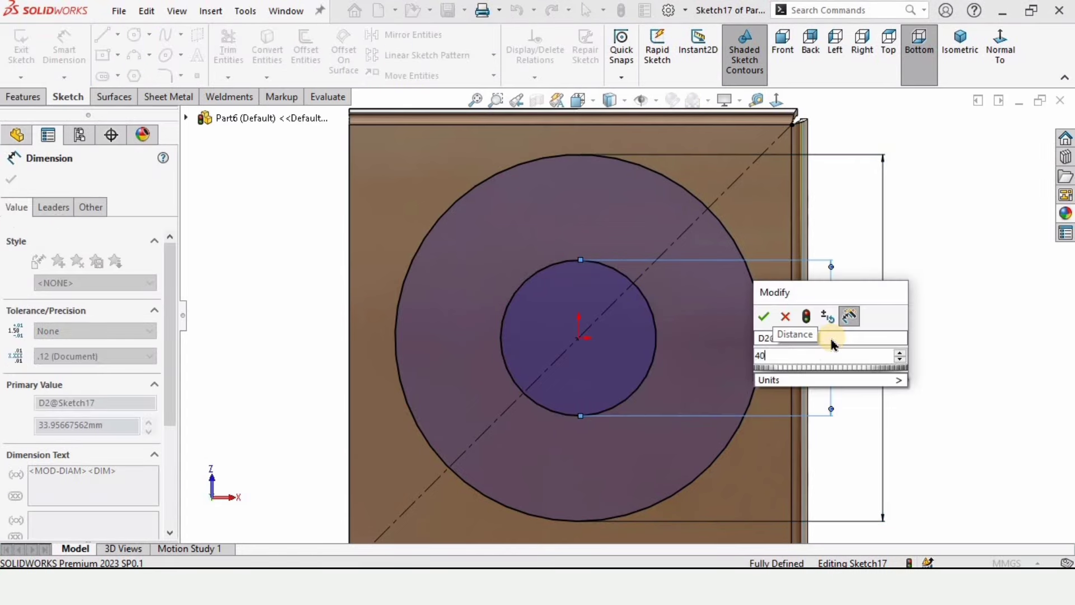
key(Return)
click(399, 237)
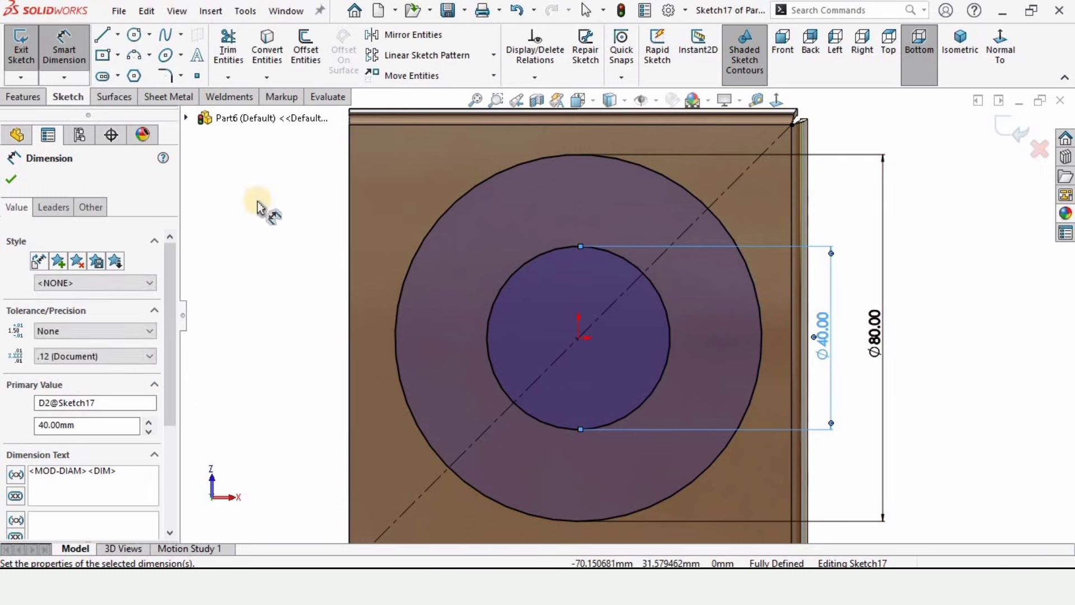
key(Escape)
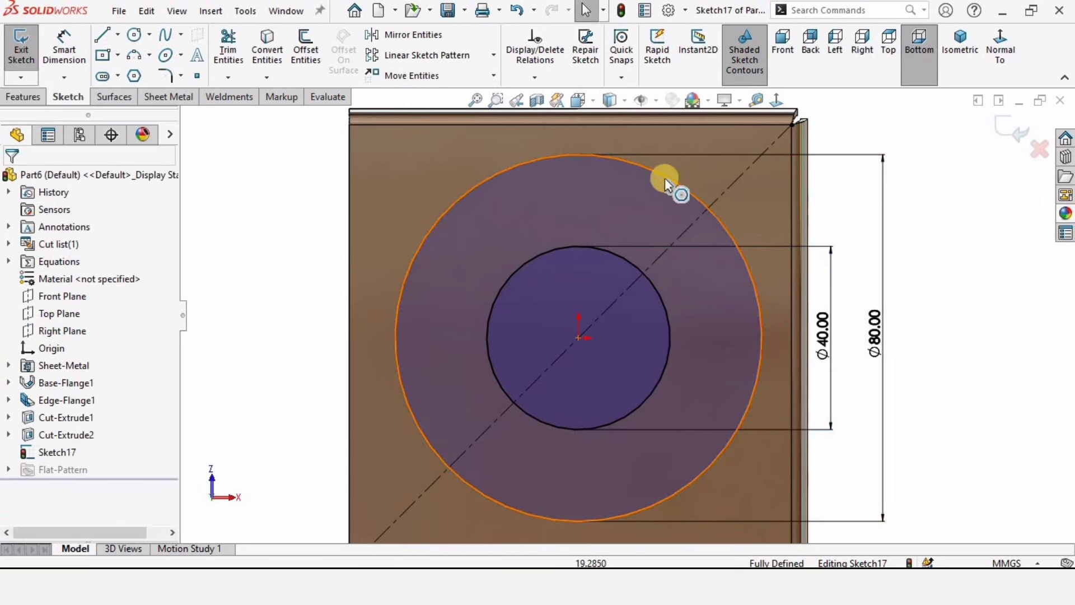
Step: Convert the 80 mm circle to construction geometry and sketch a circle about 7.3 mm in diameter at its upper right intersection with the centerline
click(672, 180)
click(734, 133)
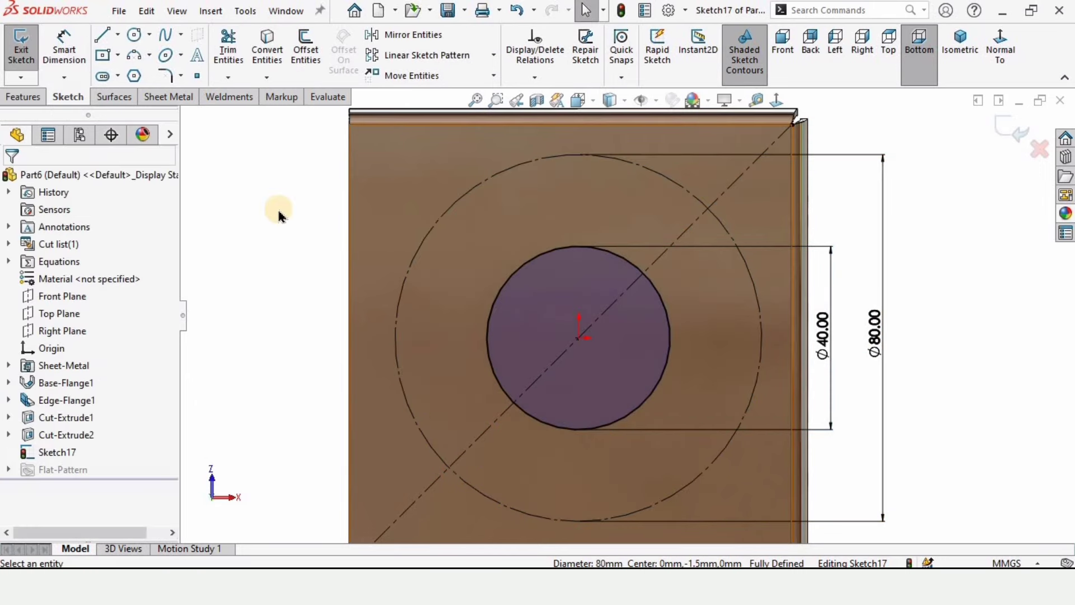
click(708, 208)
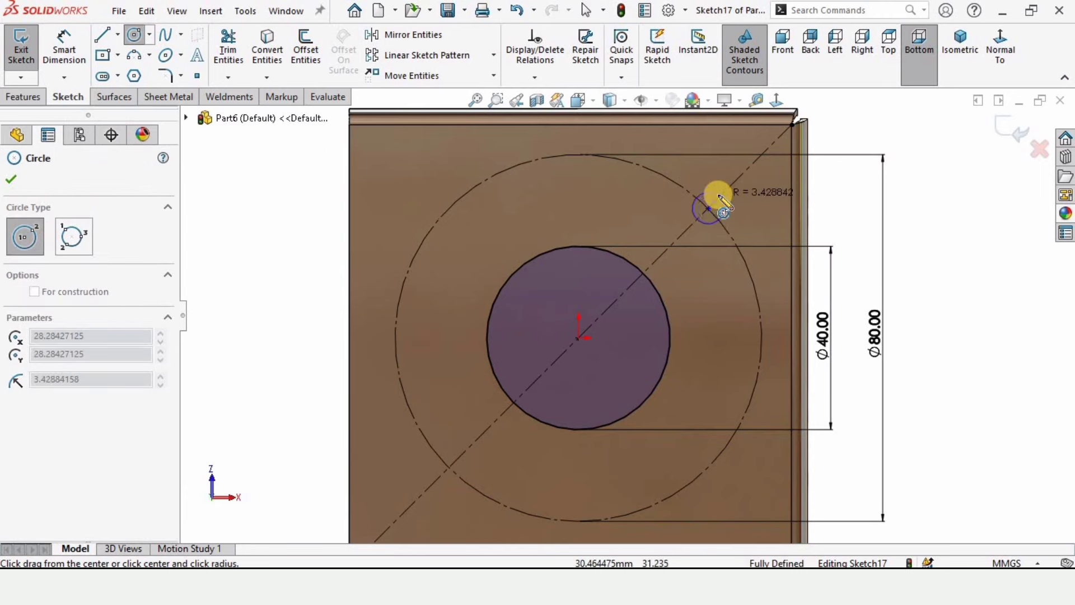
click(720, 194)
Step: Dimension the small circle on the construction circle with a diameter of 8 mm
click(64, 46)
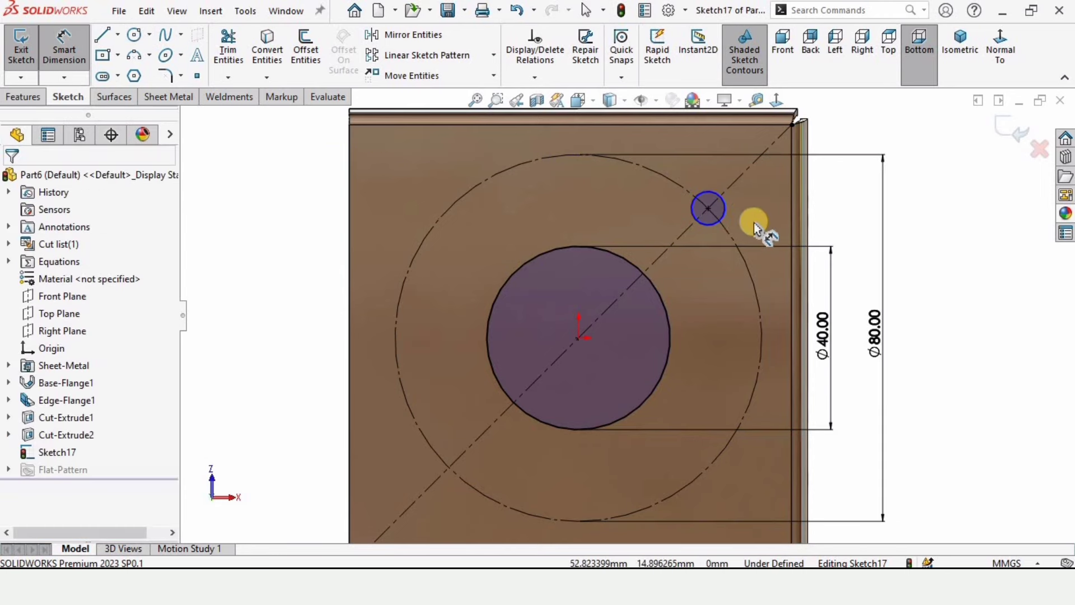
click(723, 219)
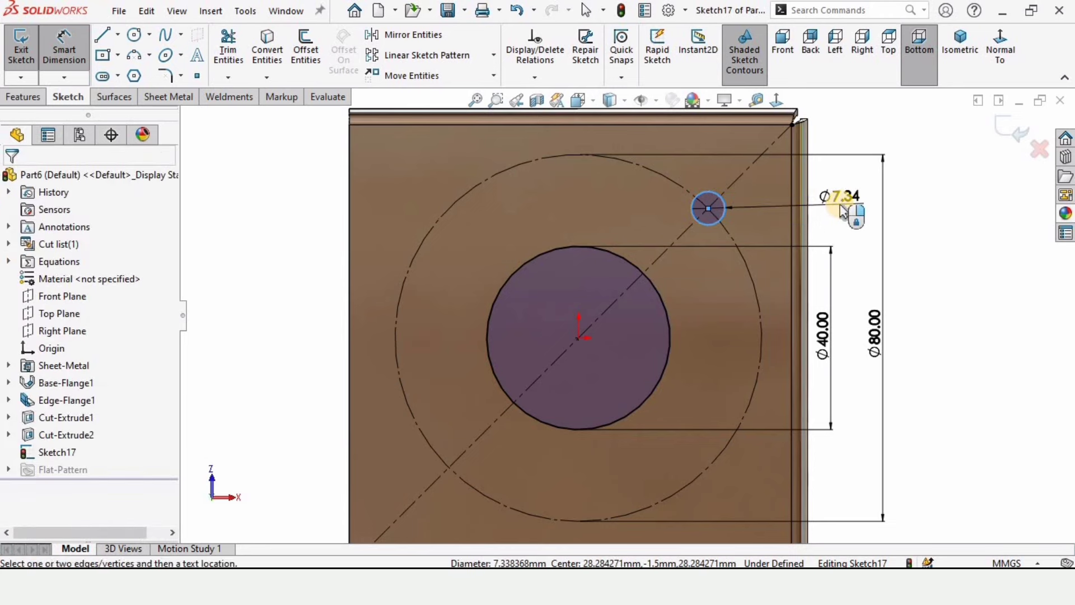
click(841, 212)
text(8)
key(Return)
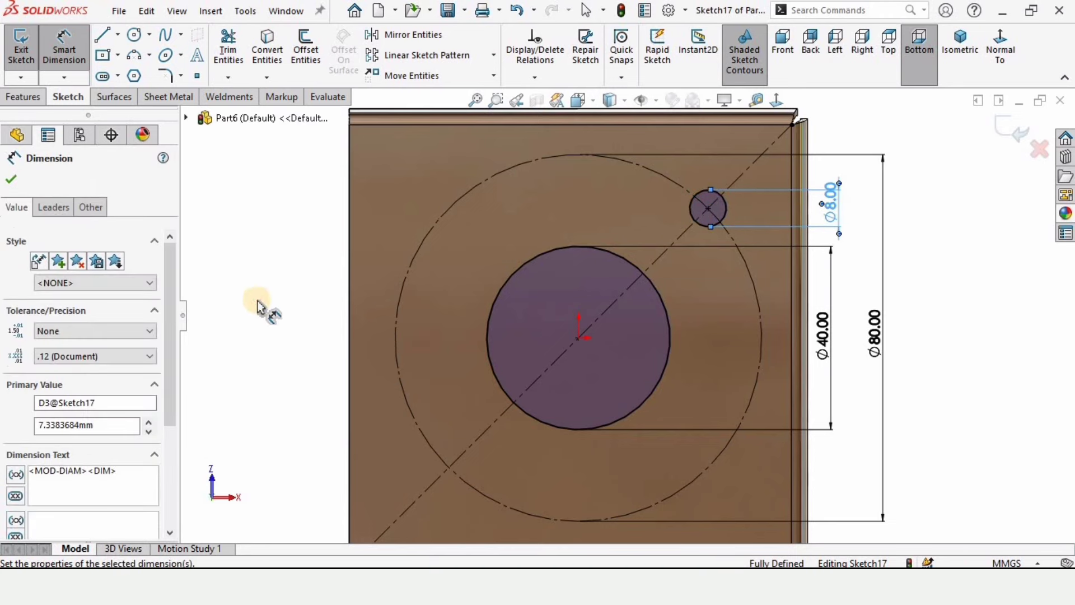
click(266, 249)
Step: Create a circular sketch pattern of the 8 mm circle around the origin with 4 equally spaced instances over 360 degrees
click(494, 55)
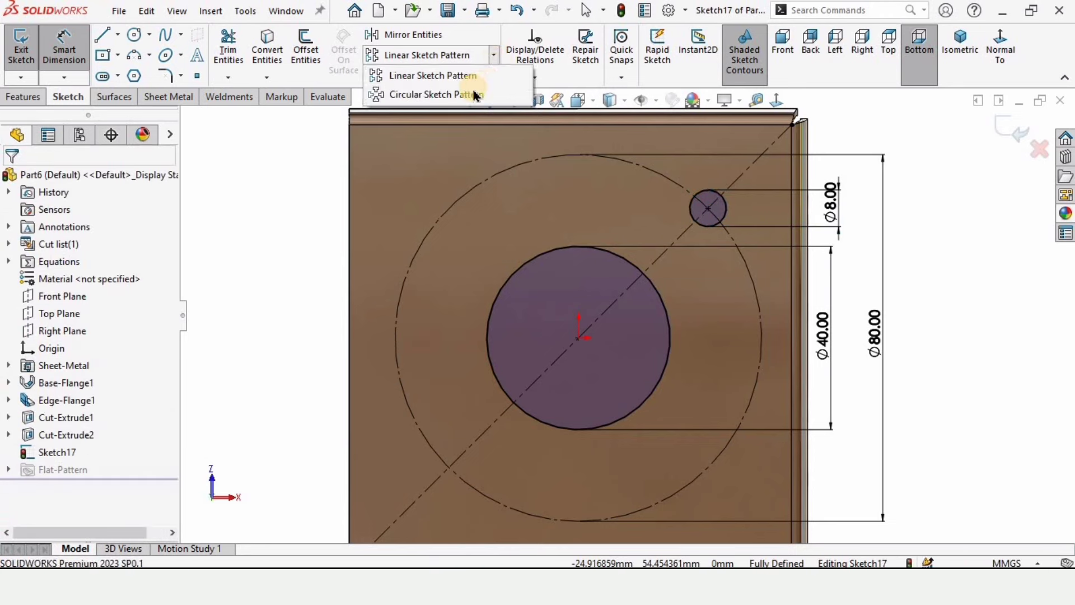
click(409, 91)
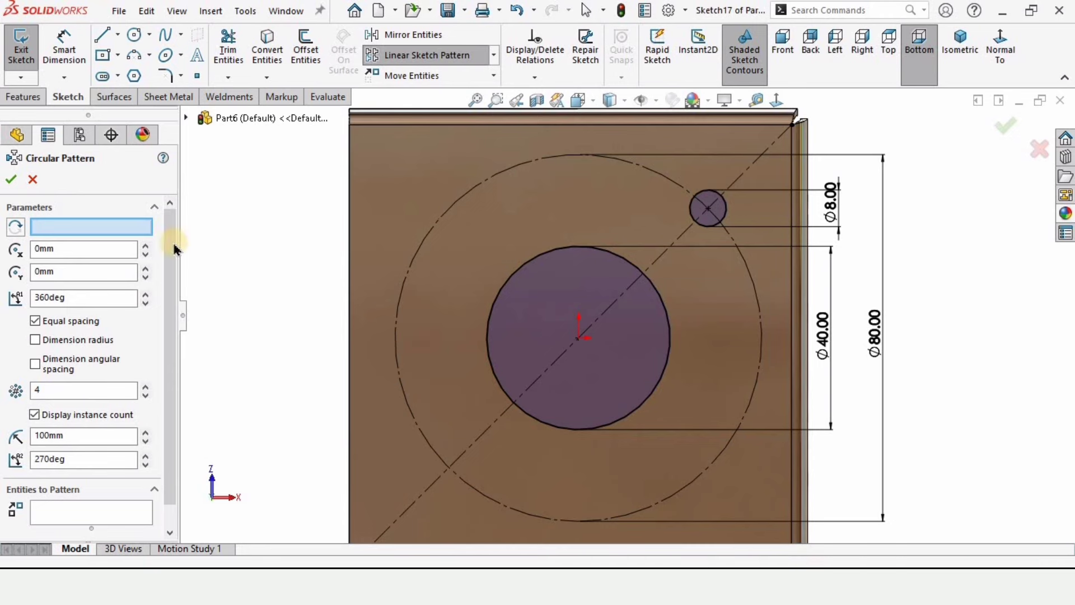
scroll(161, 348, down, 1)
click(84, 500)
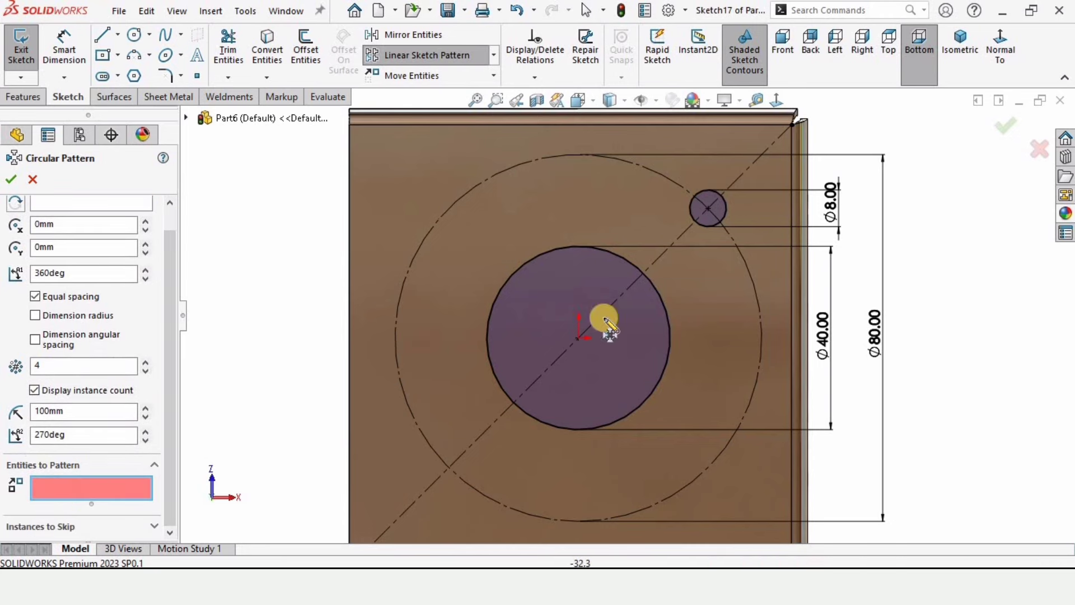
click(693, 215)
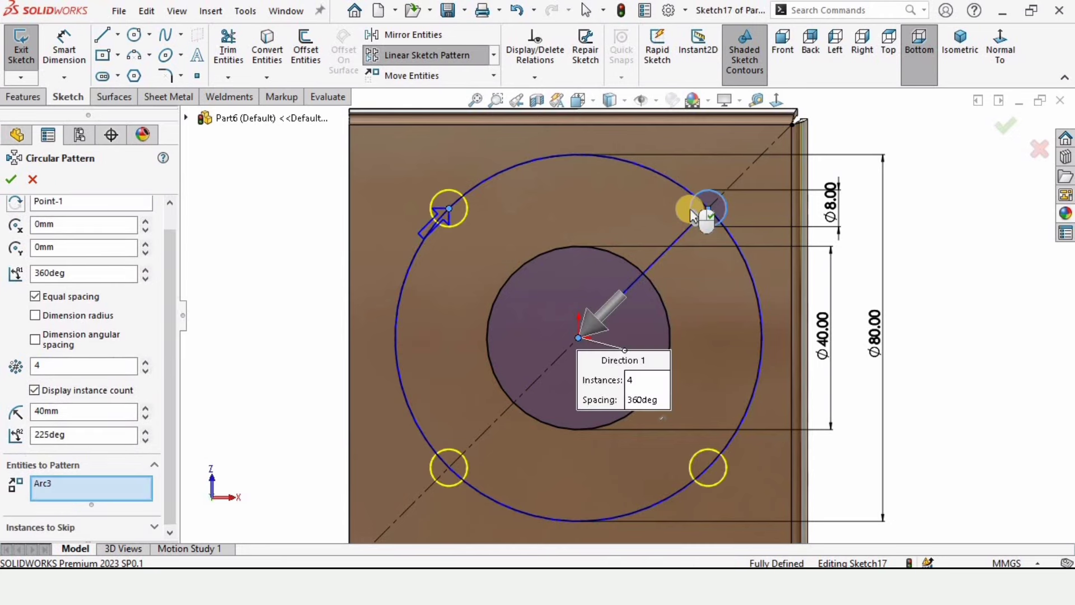
scroll(163, 311, up, 1)
click(63, 226)
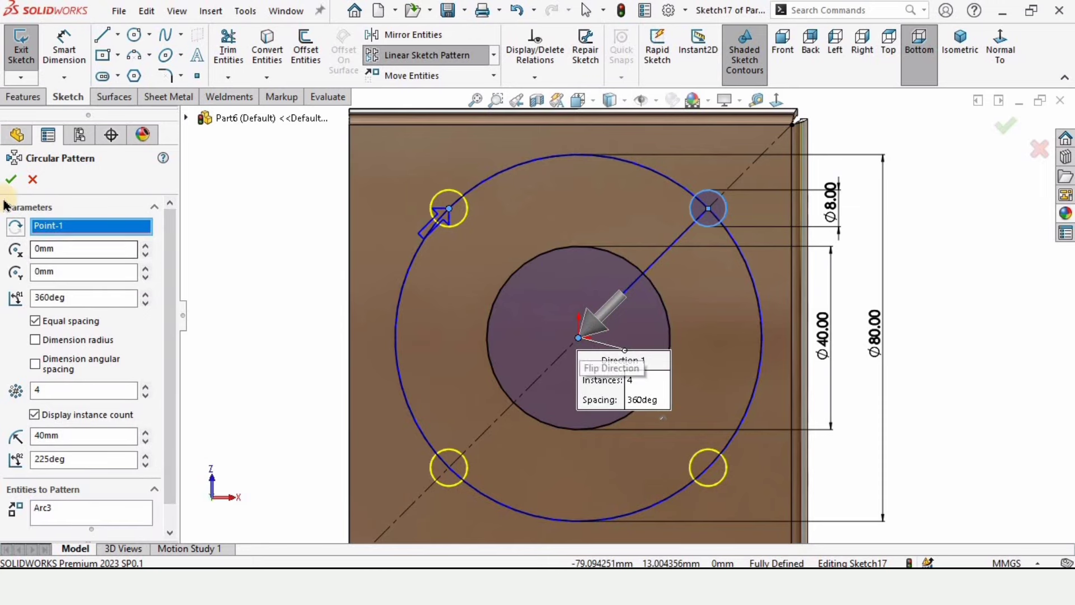
click(10, 180)
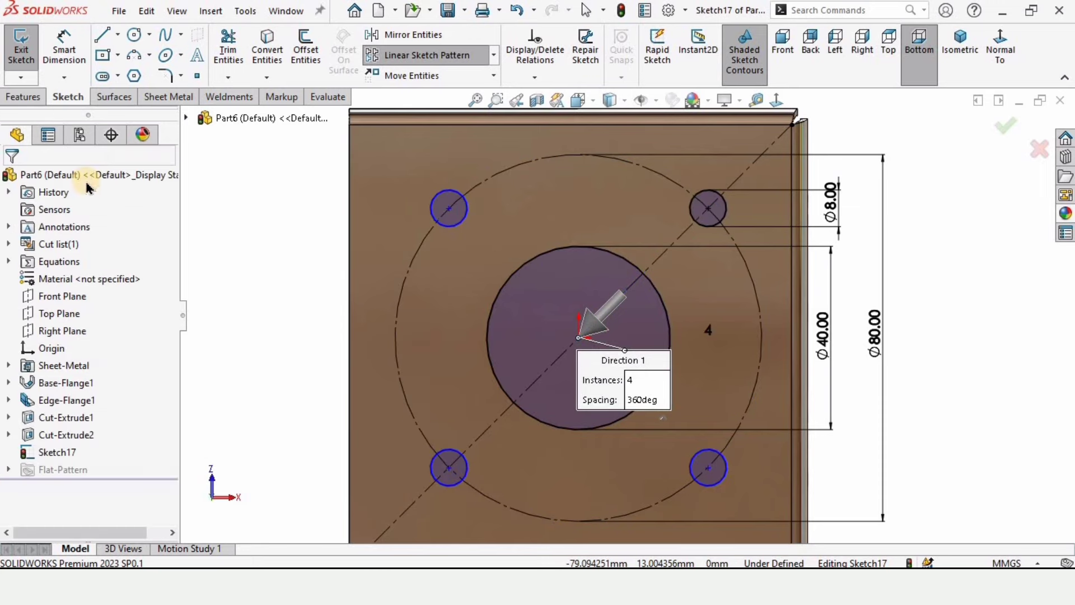
Step: Cut the central circle and the four patterned circles through the base flange with an Extruded Cut
click(165, 97)
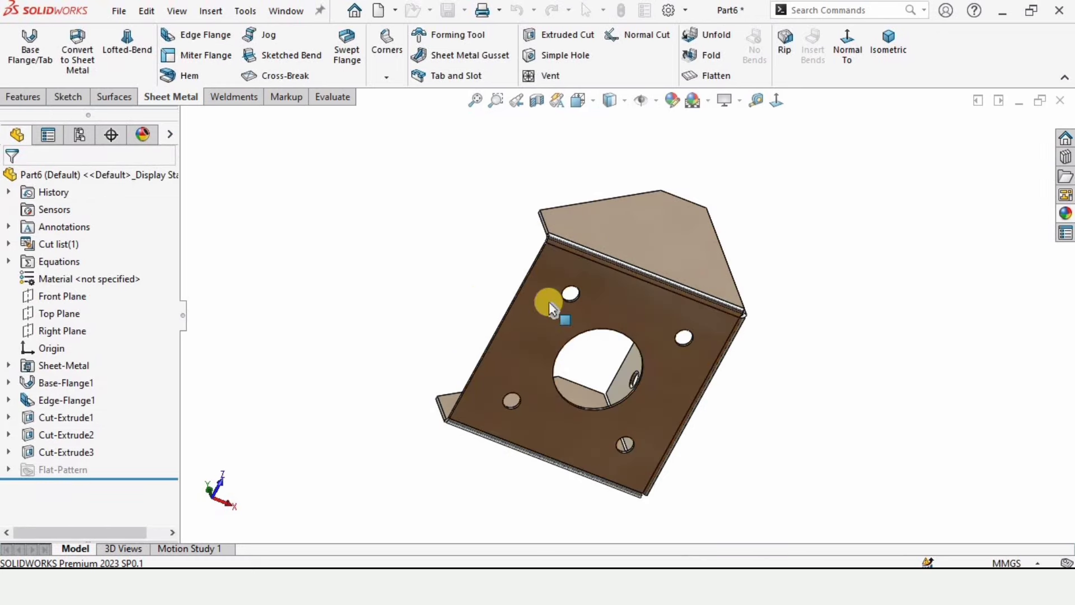
Step: Open a new sketch on the outer face of the front side flange with the diagonal cut
middle_drag(547, 304, 659, 264)
scroll(660, 270, down, 3)
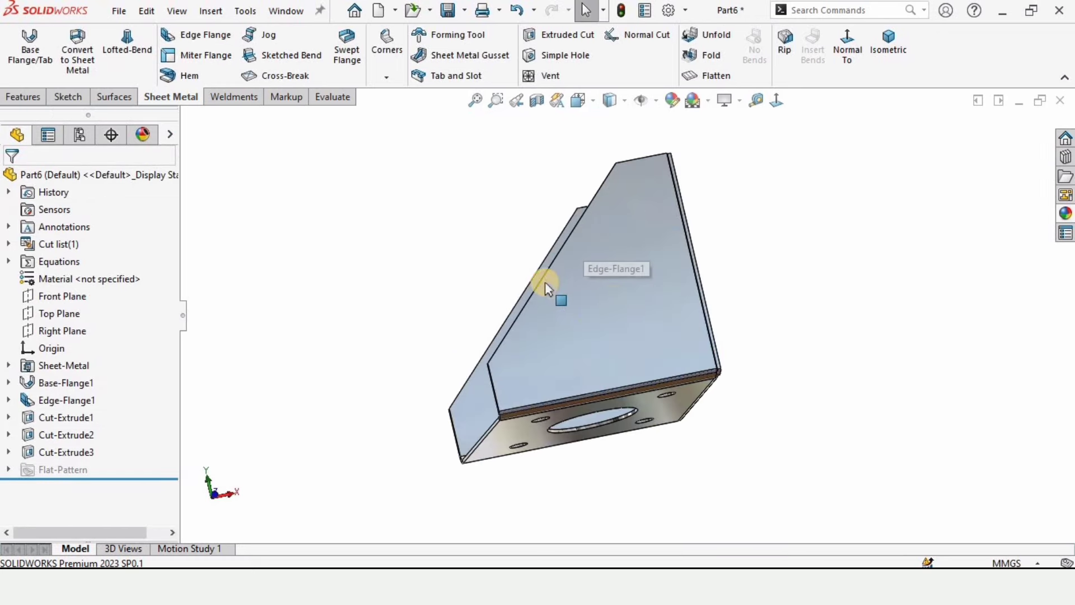
click(616, 297)
click(686, 245)
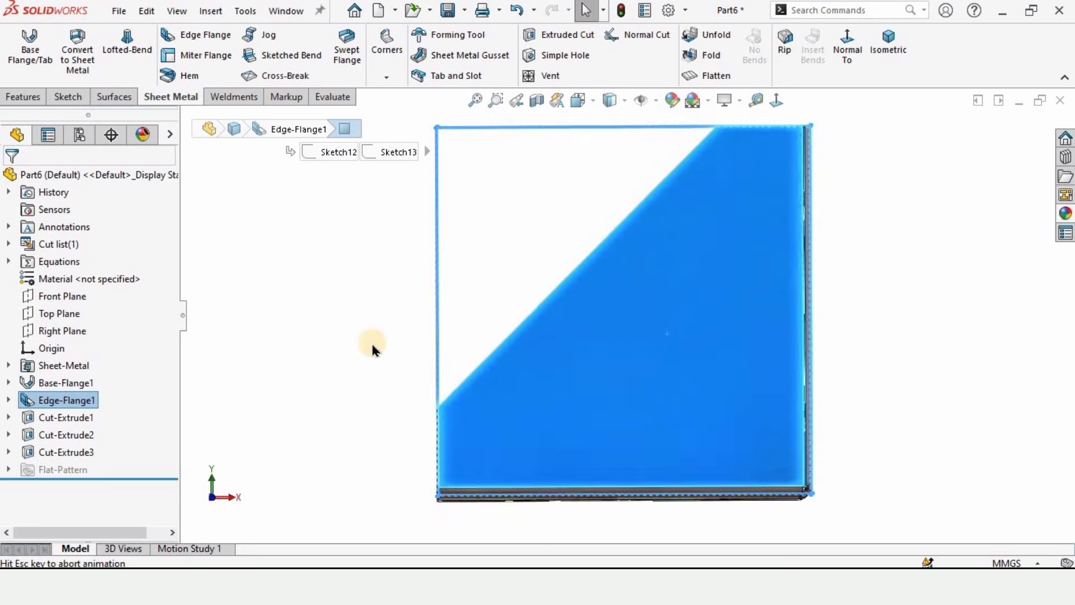
click(284, 319)
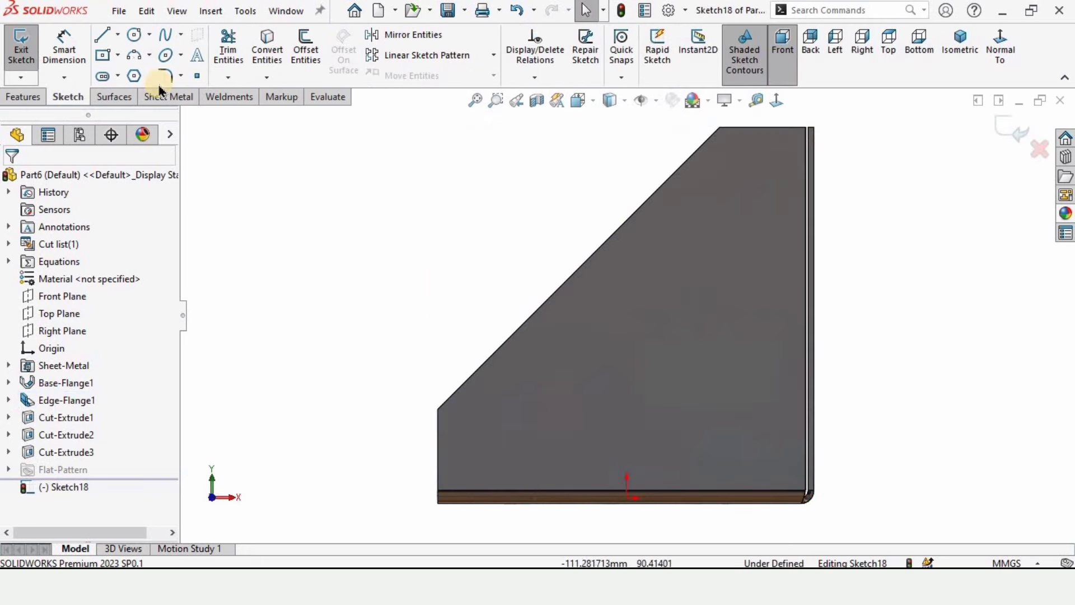
Step: Sketch three circles on the side flange: about 10.5 mm in diameter near the top, about 14 mm at lower left, and a larger one at lower right
click(135, 37)
click(750, 202)
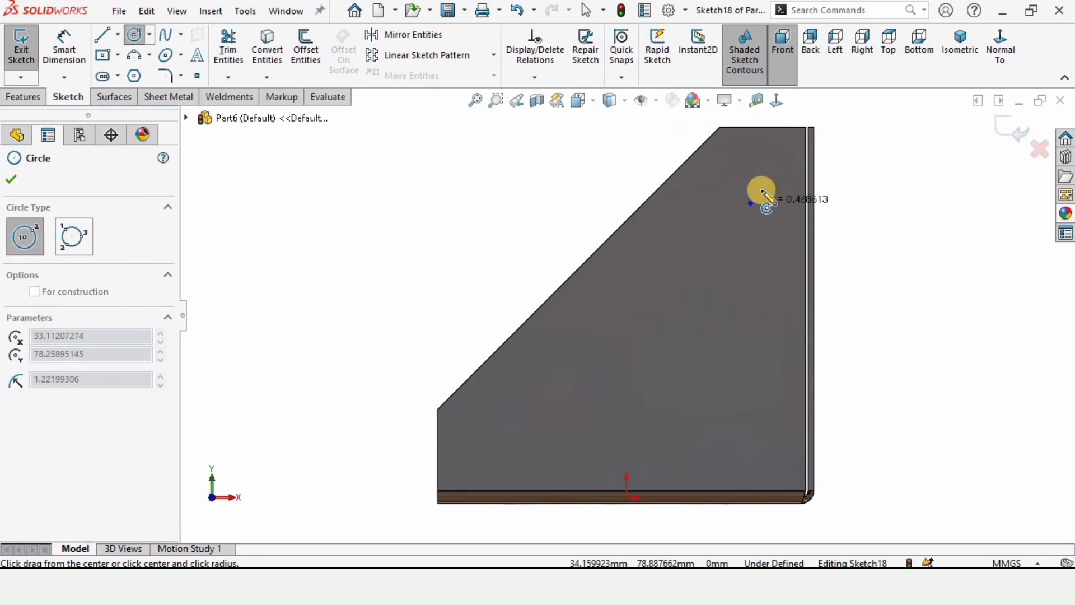
click(738, 219)
click(491, 419)
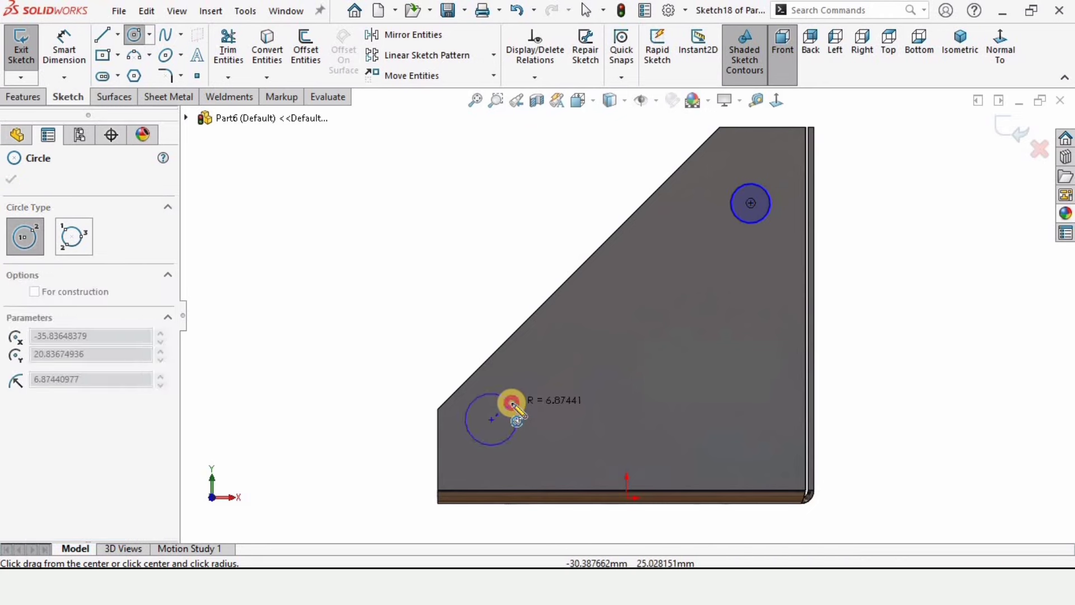
click(511, 401)
click(710, 393)
click(677, 360)
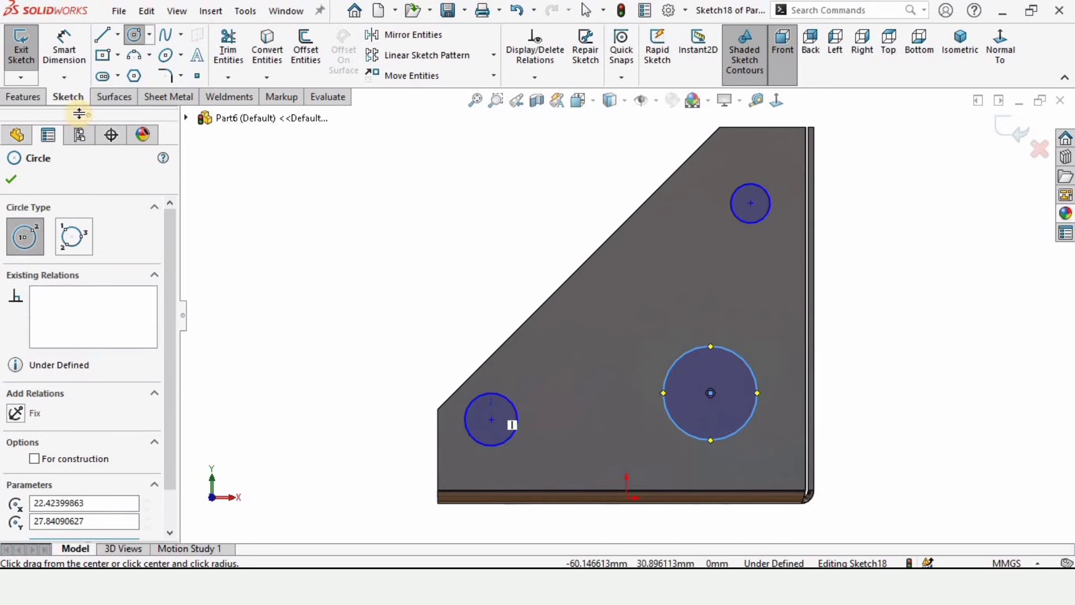
Step: Dimension the upper circle on the side flange with a diameter of 8 mm
click(62, 49)
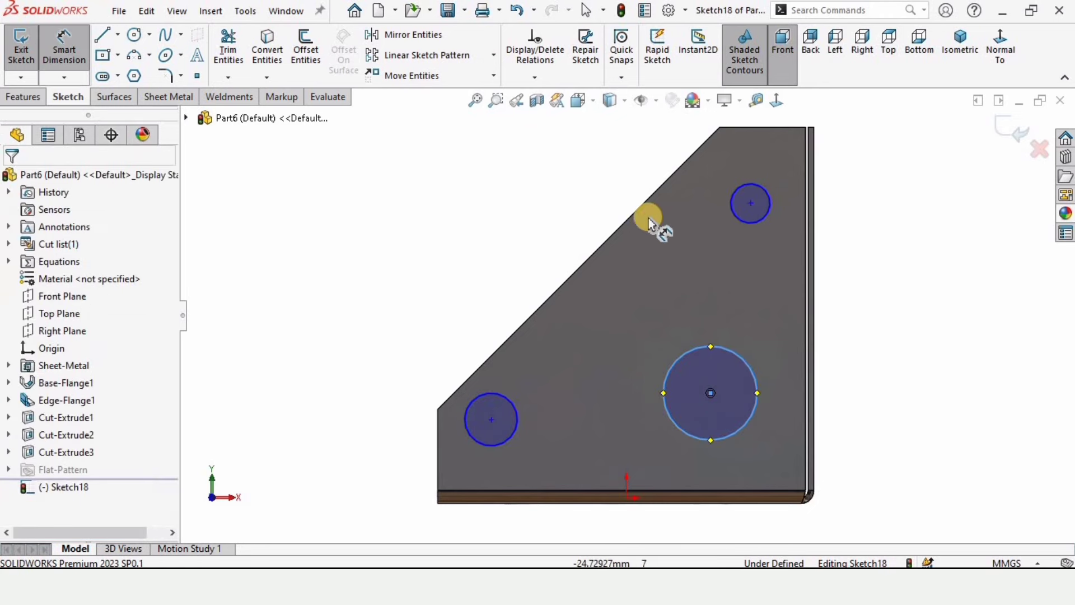
click(745, 220)
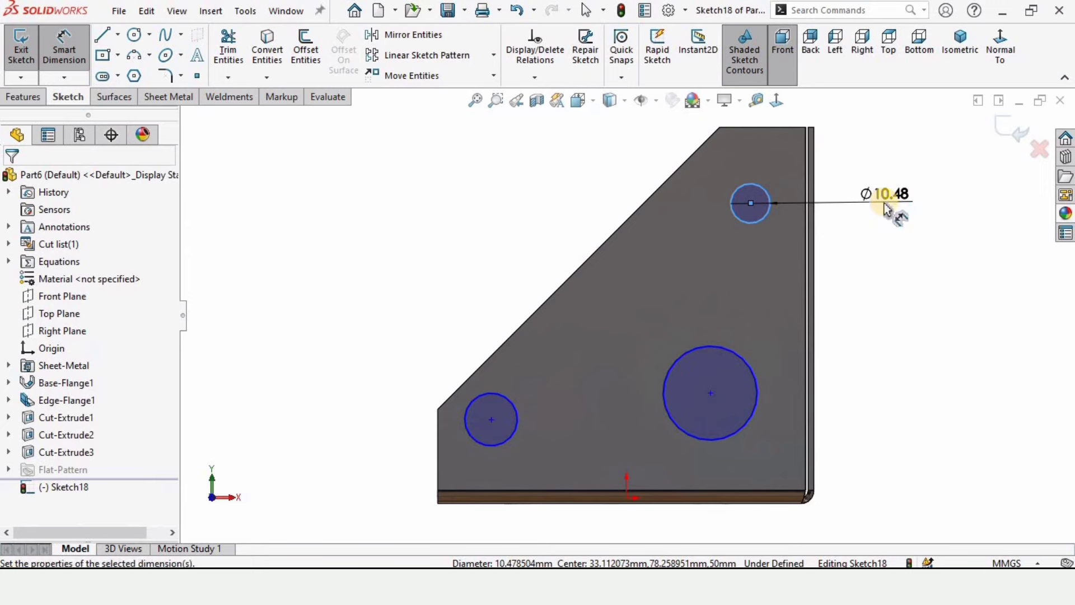
click(883, 206)
text(8)
key(Return)
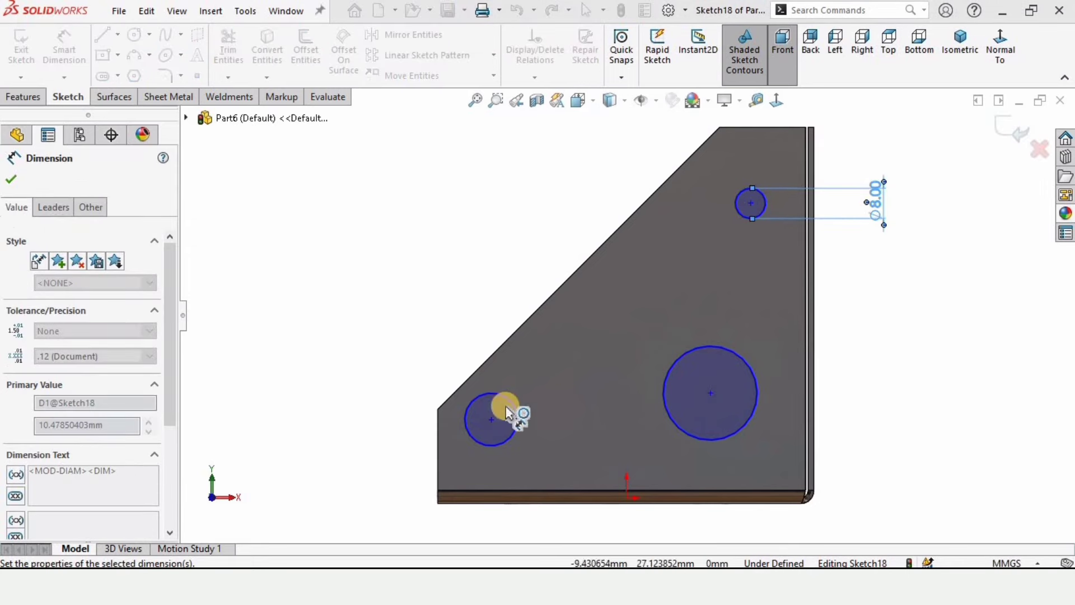
Step: Dimension the lower left circle on the side flange with a diameter of 8 mm
click(468, 425)
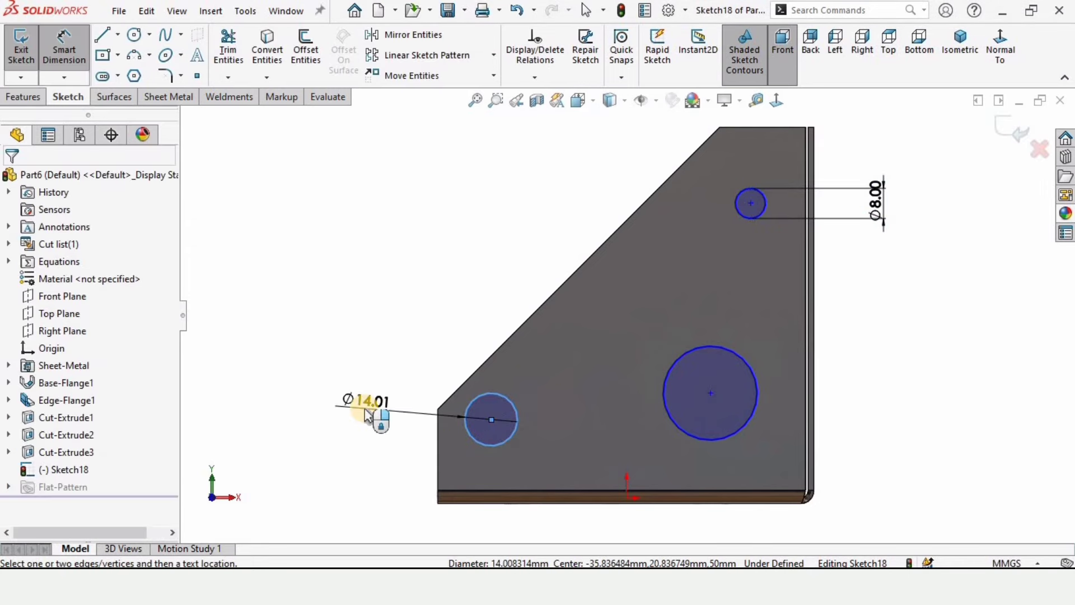
click(365, 416)
text(8)
key(Return)
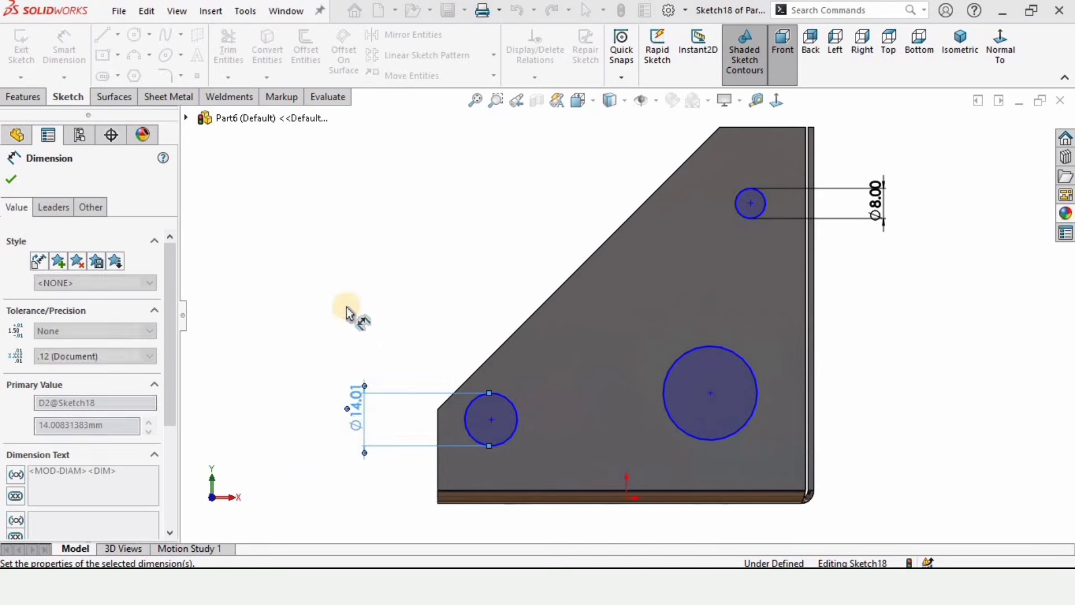
click(440, 506)
Step: Dimension the lower left circle's center 25 mm from the flange's short left vertical edge
scroll(442, 503, down, 2)
click(455, 401)
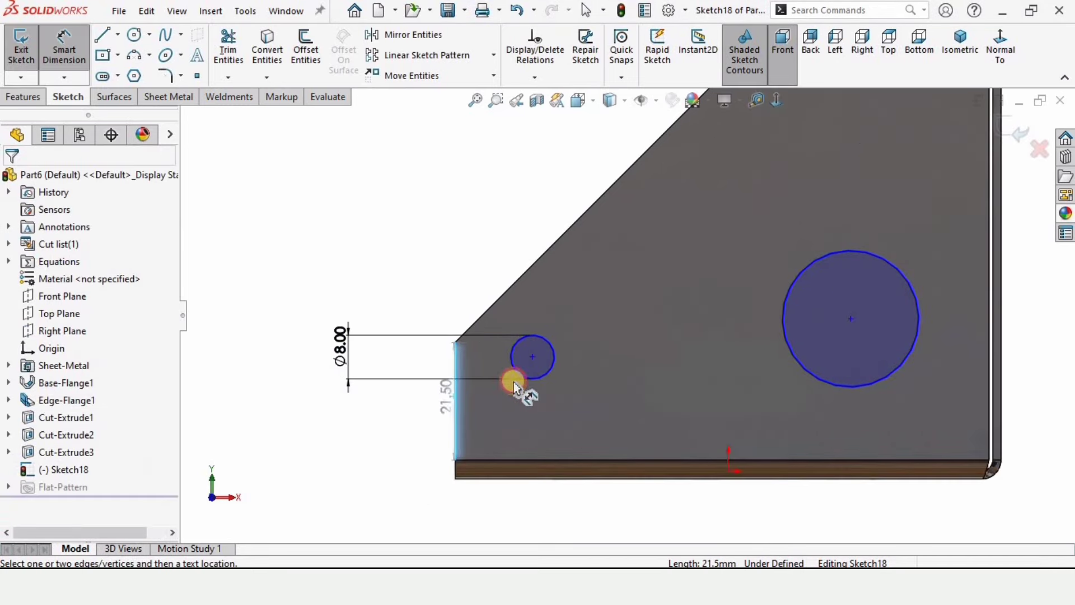
click(532, 356)
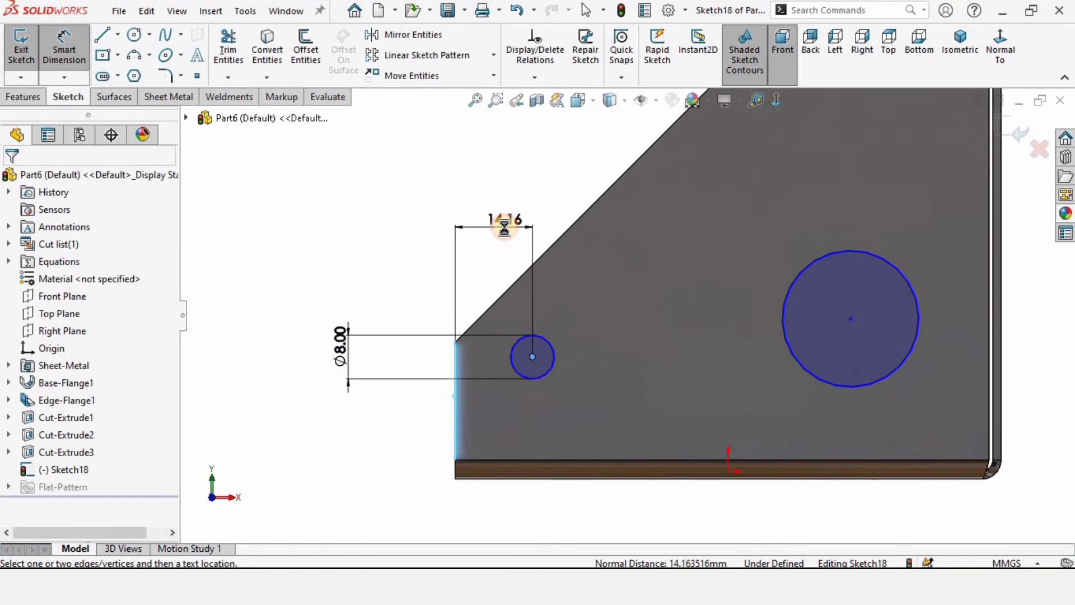
click(505, 227)
text(15)
key(Return)
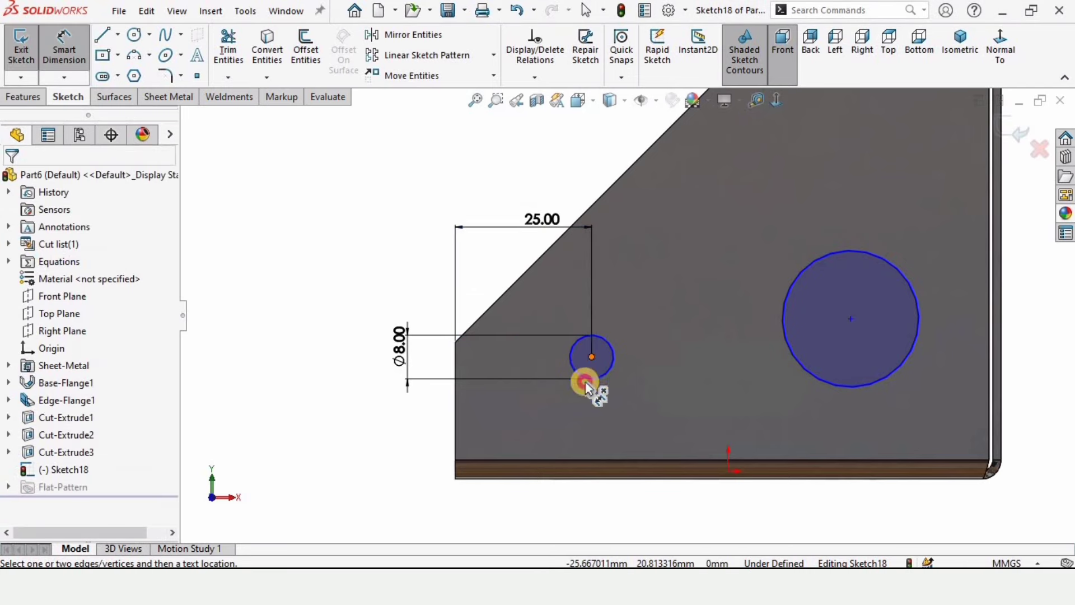
Step: Dimension the lower left circle's center 25 mm above the part's bottom edge
click(586, 381)
click(588, 477)
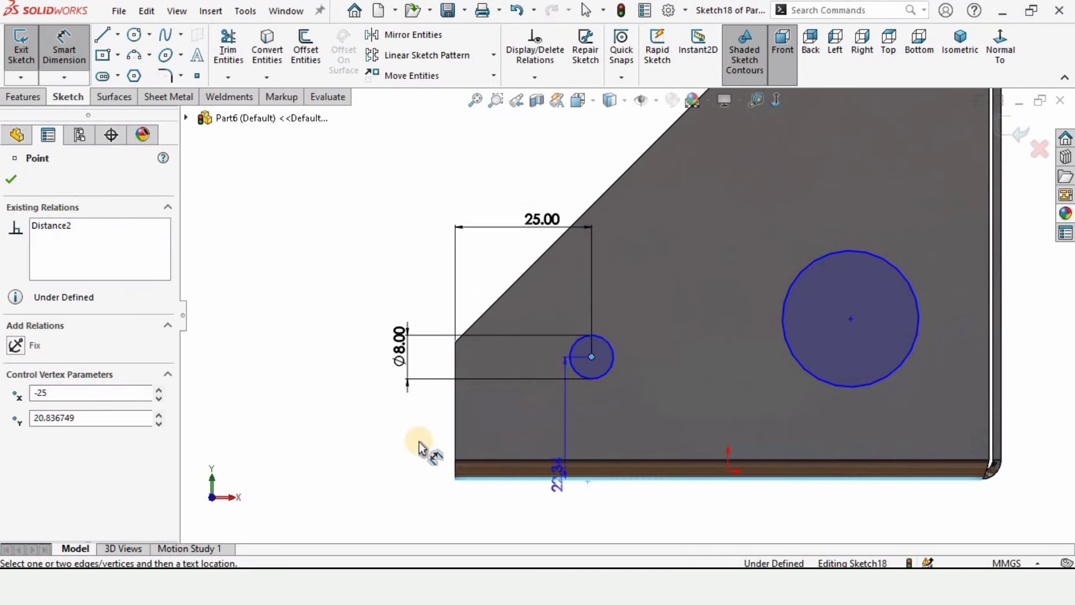
click(358, 437)
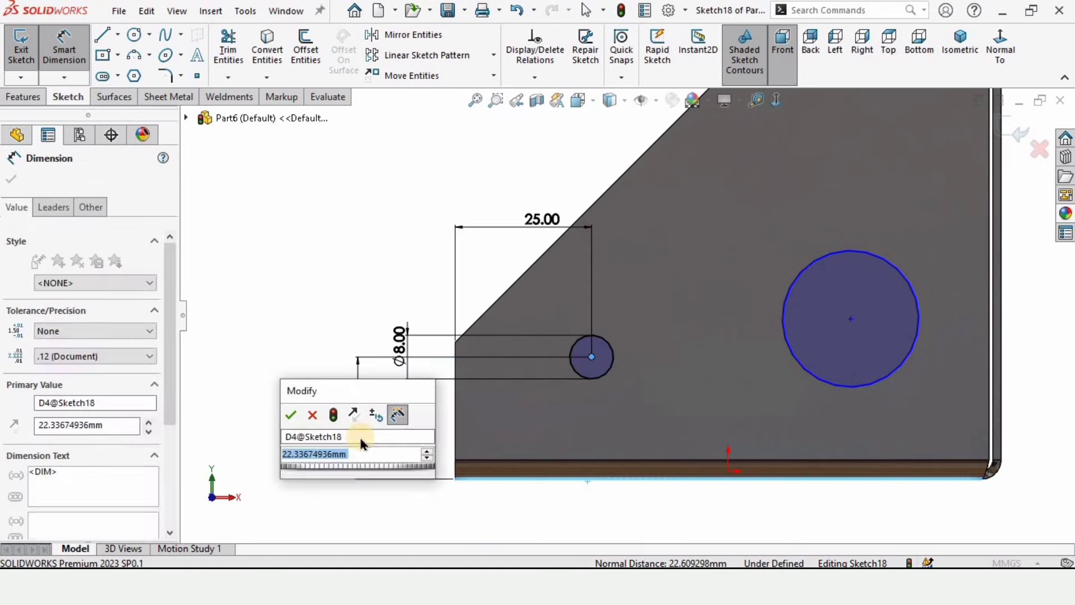
text(25)
key(Return)
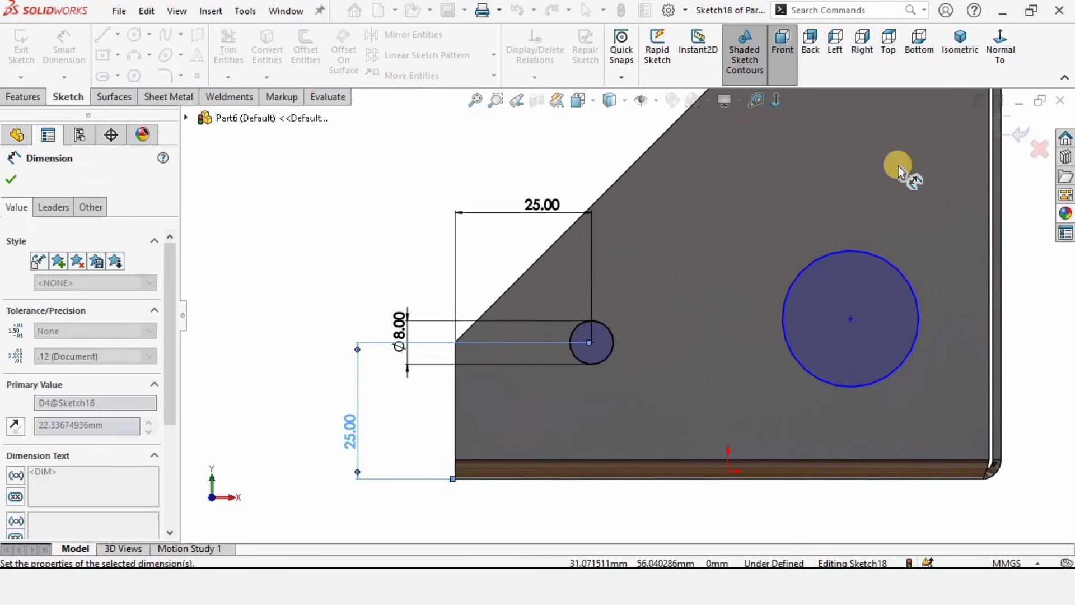
Step: Dimension the upper circle's center 25 mm below the side flange's top edge
scroll(897, 170, up, 4)
scroll(775, 141, down, 2)
scroll(778, 148, down, 2)
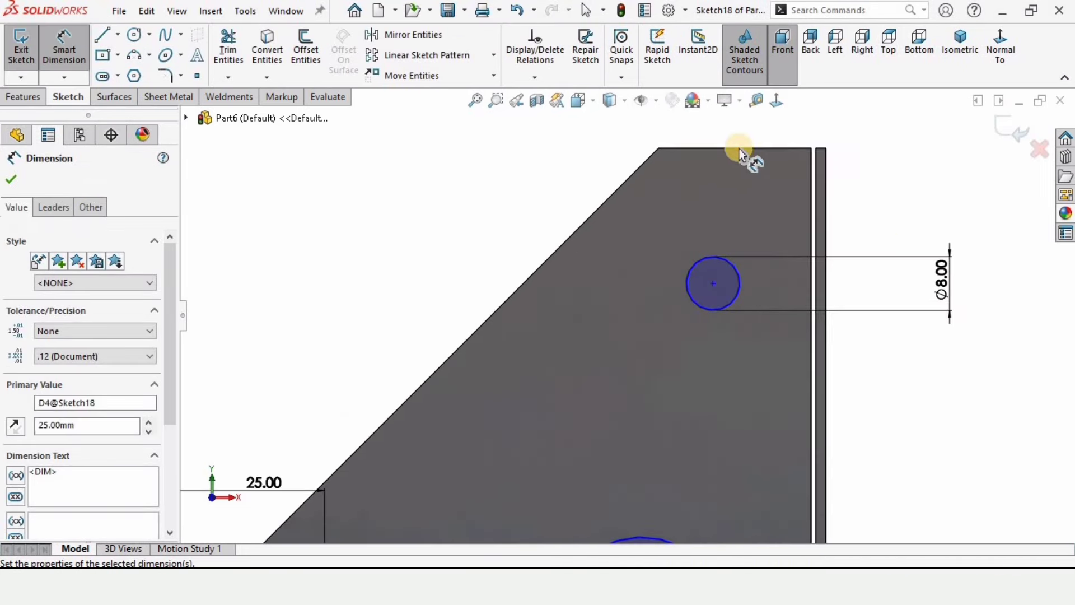
click(737, 149)
click(660, 284)
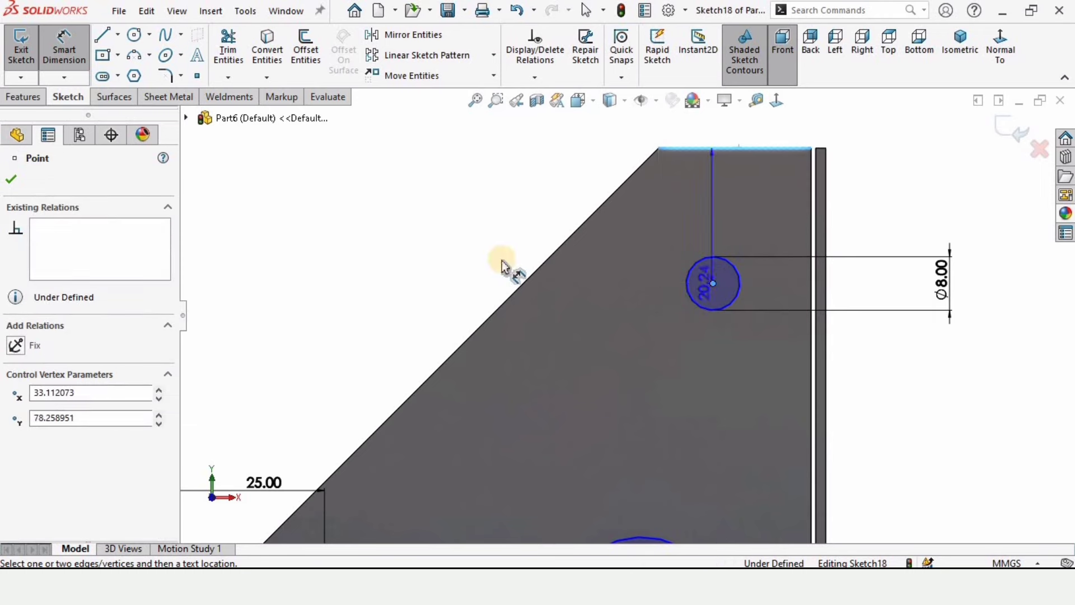
click(502, 265)
text(25)
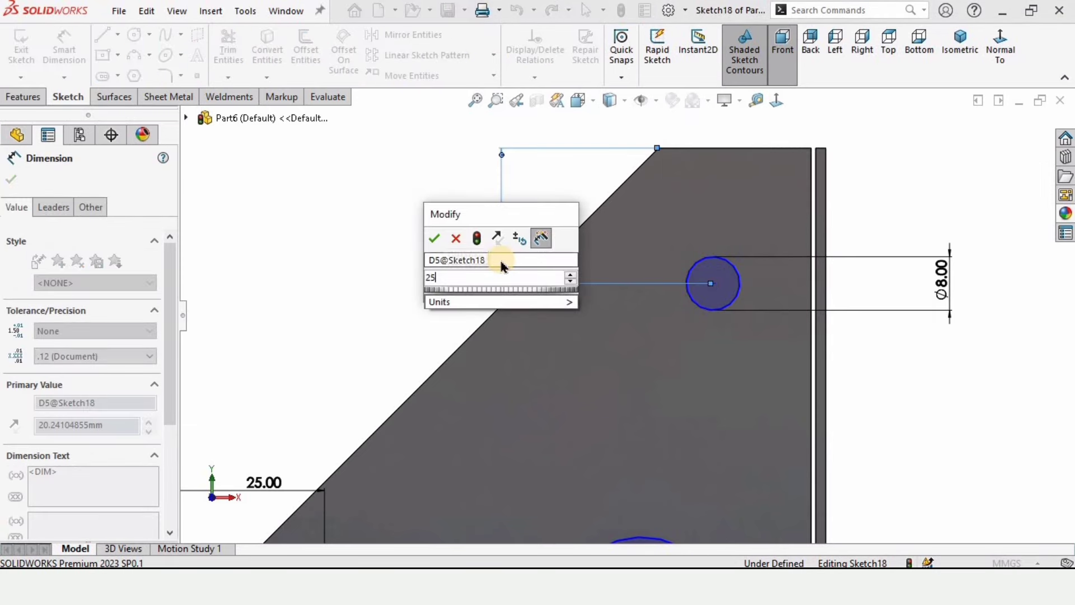
key(Return)
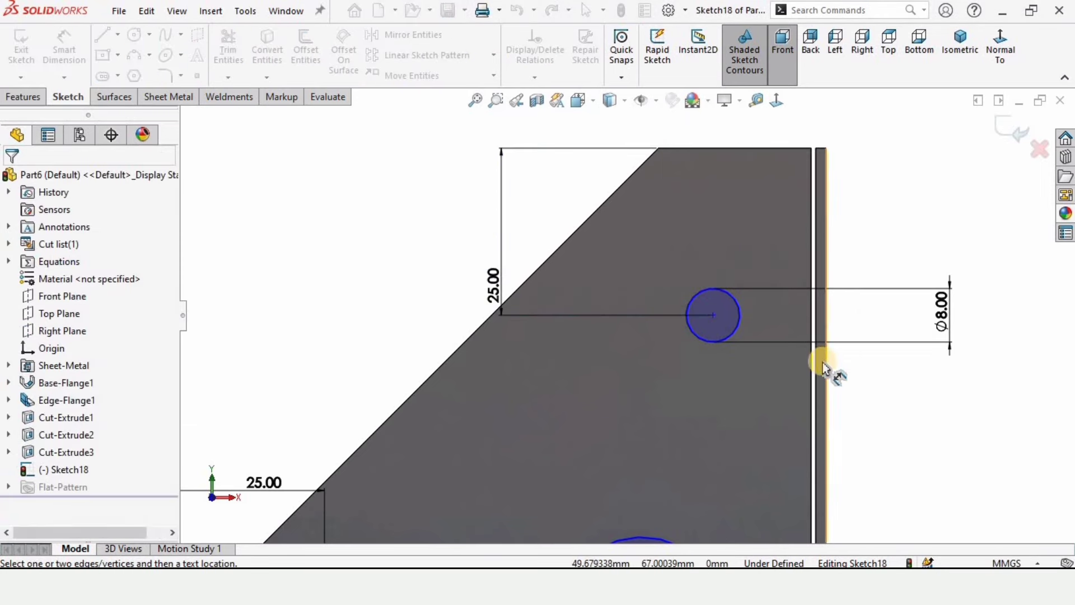
Step: Dimension the upper circle's center 25 mm horizontally from the part's outer long vertical edge
click(712, 316)
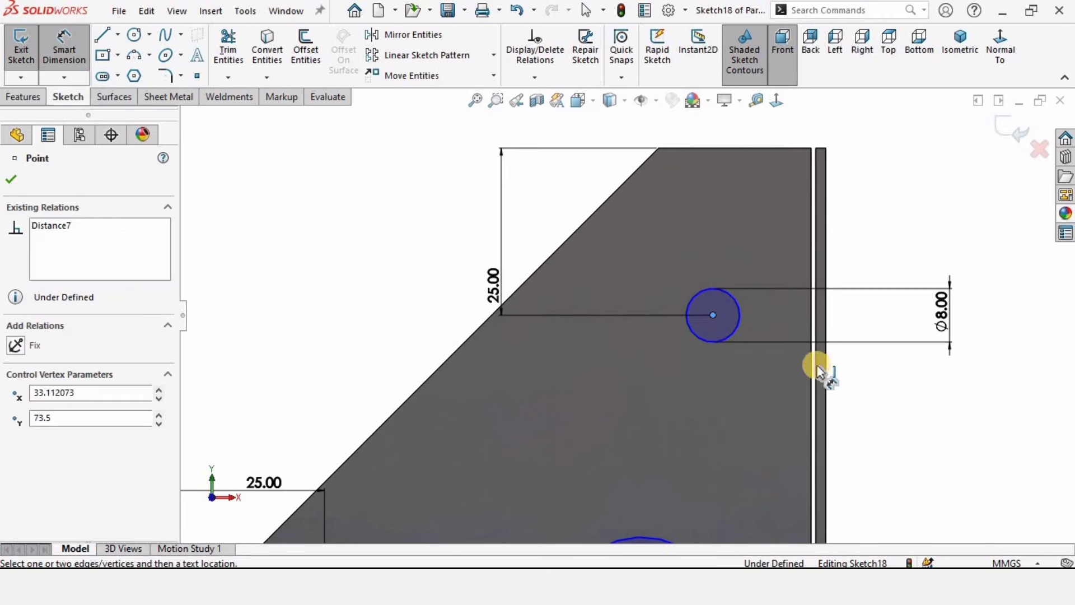
click(818, 368)
key(z)
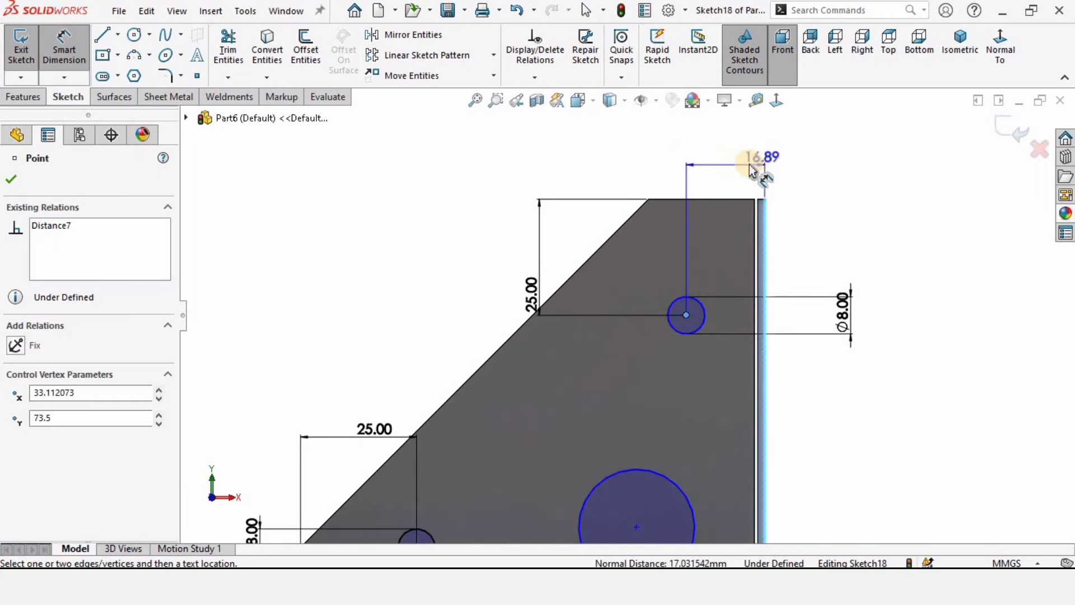
click(748, 161)
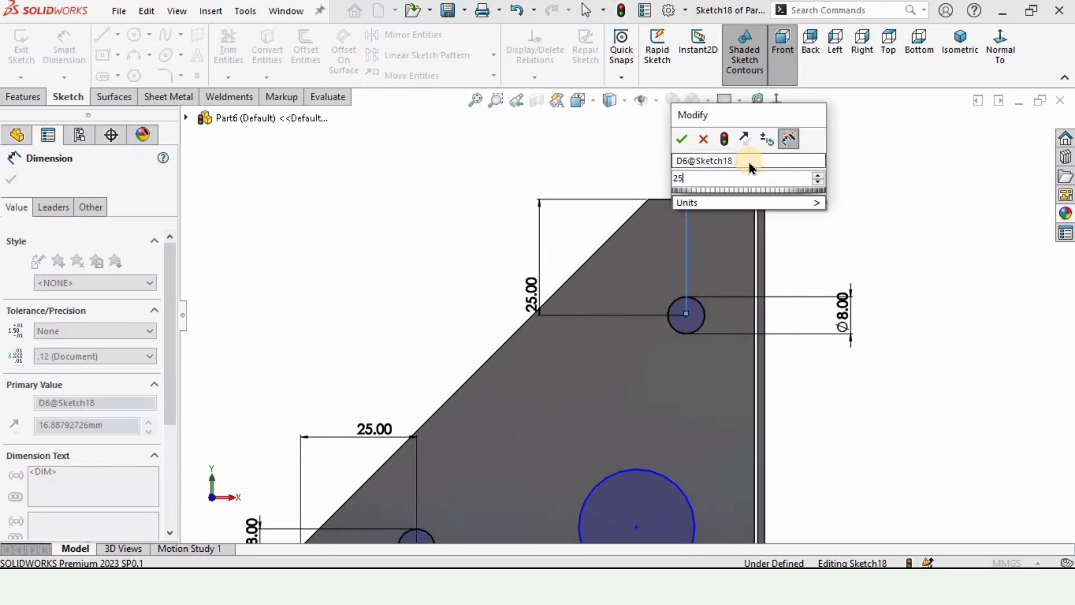
Step: Dimension the large circle on the side flange with a diameter of 30 mm
scroll(621, 430, up, 7)
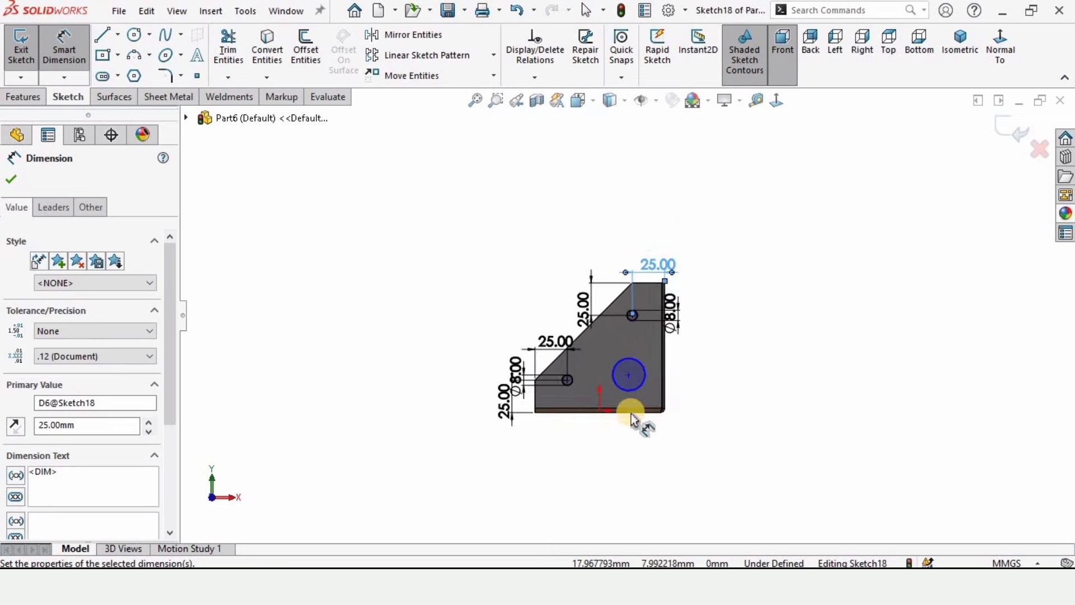
scroll(636, 412, down, 2)
scroll(646, 343, down, 2)
click(658, 337)
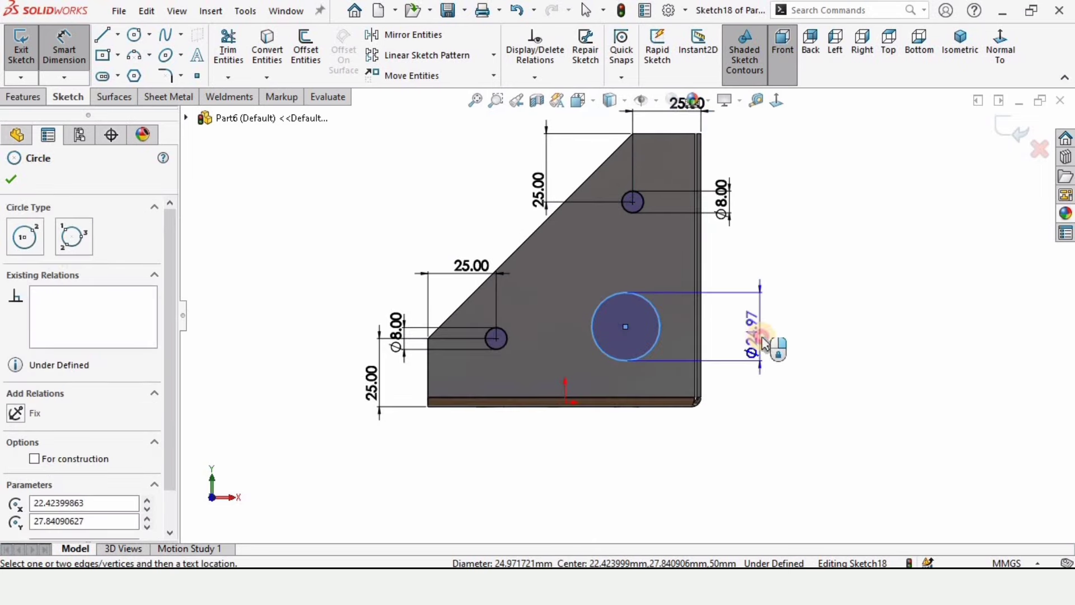
click(761, 338)
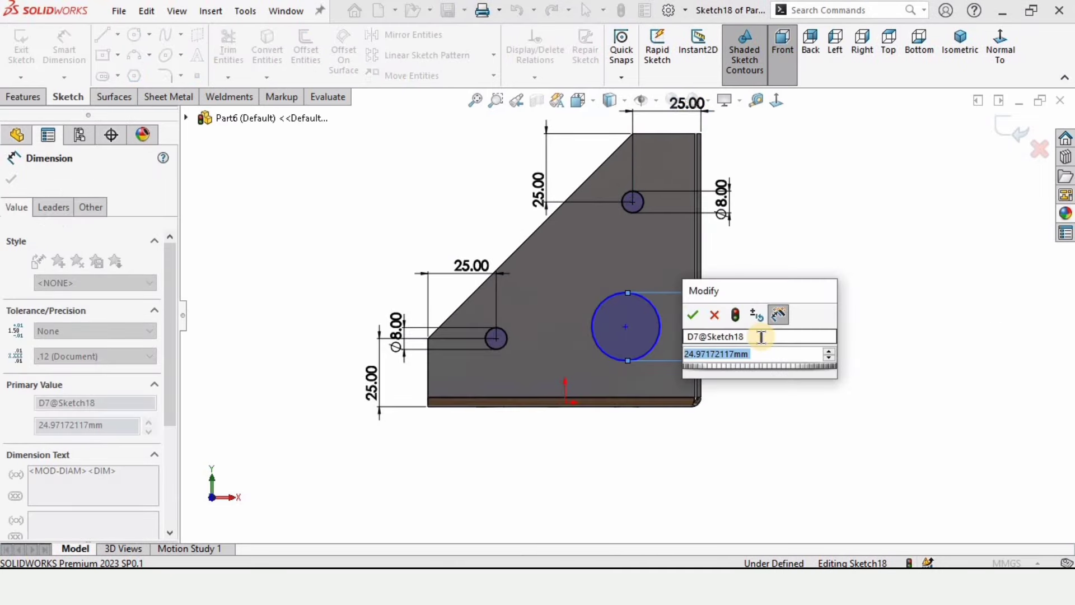
text(30)
key(Return)
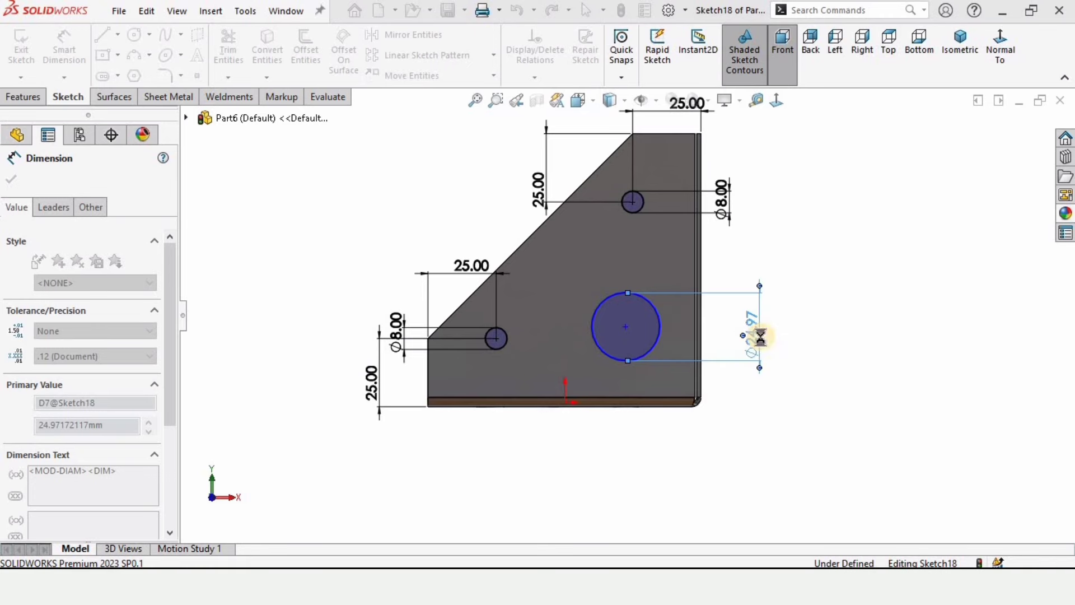
Step: Dimension the large circle's center 40 mm above the part's bottom edge
scroll(574, 381, down, 3)
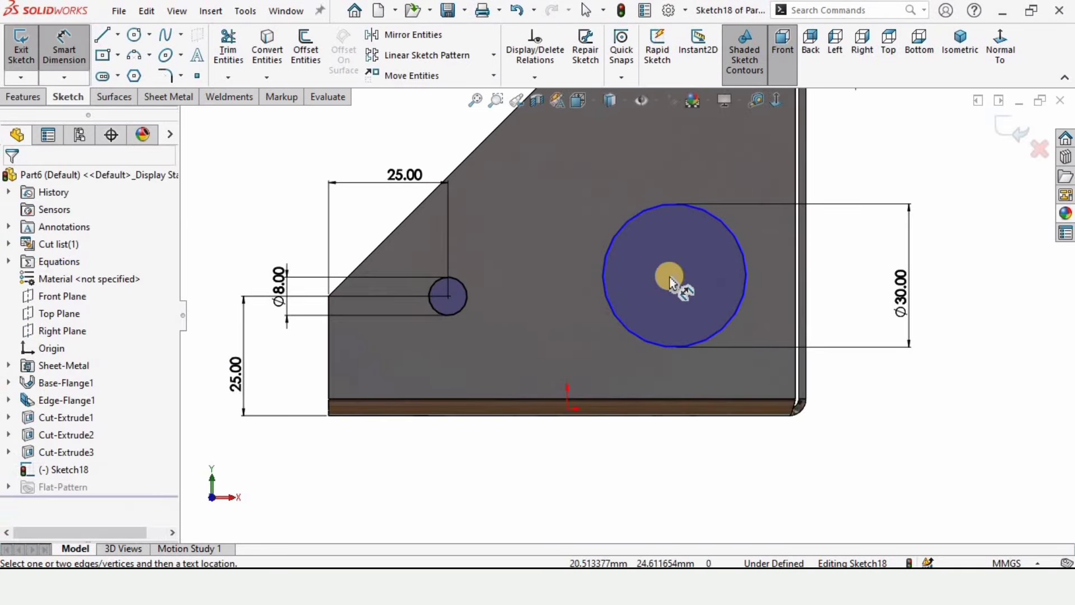
click(683, 361)
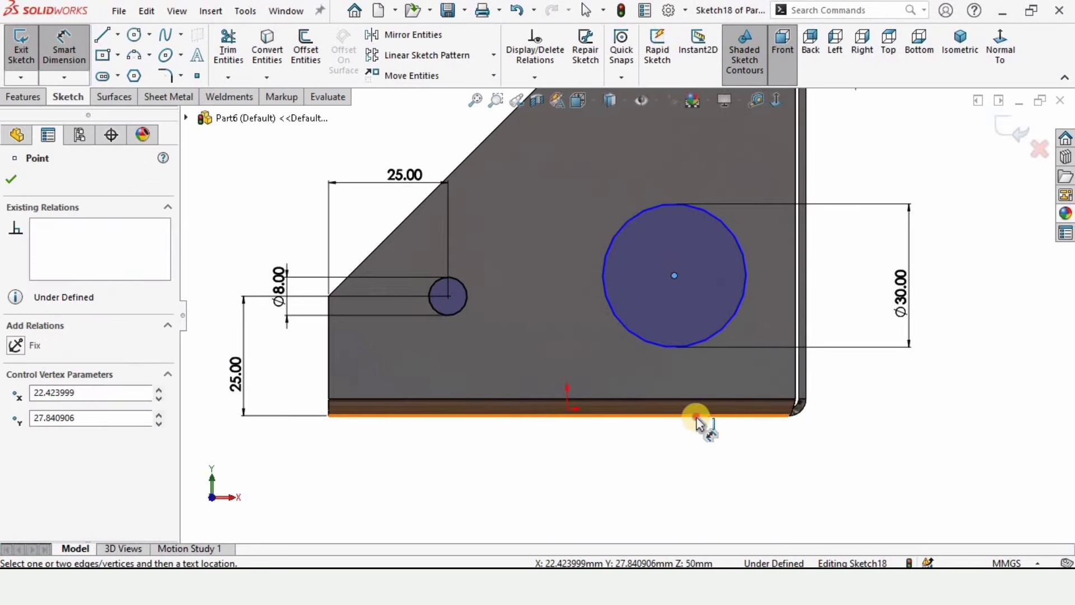
click(696, 416)
click(871, 380)
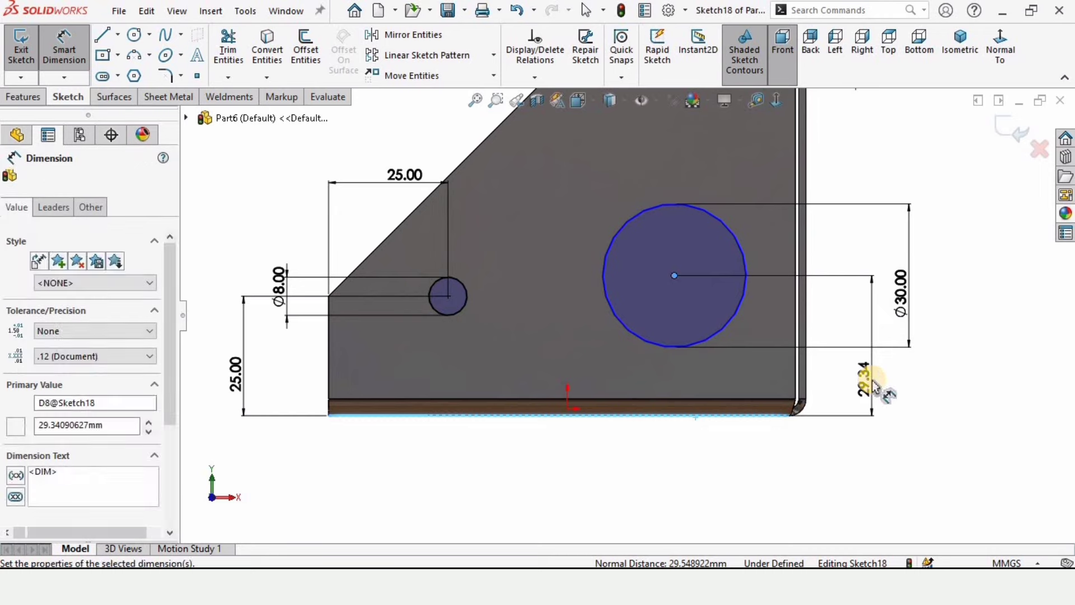
text(0)
key(BackSpace)
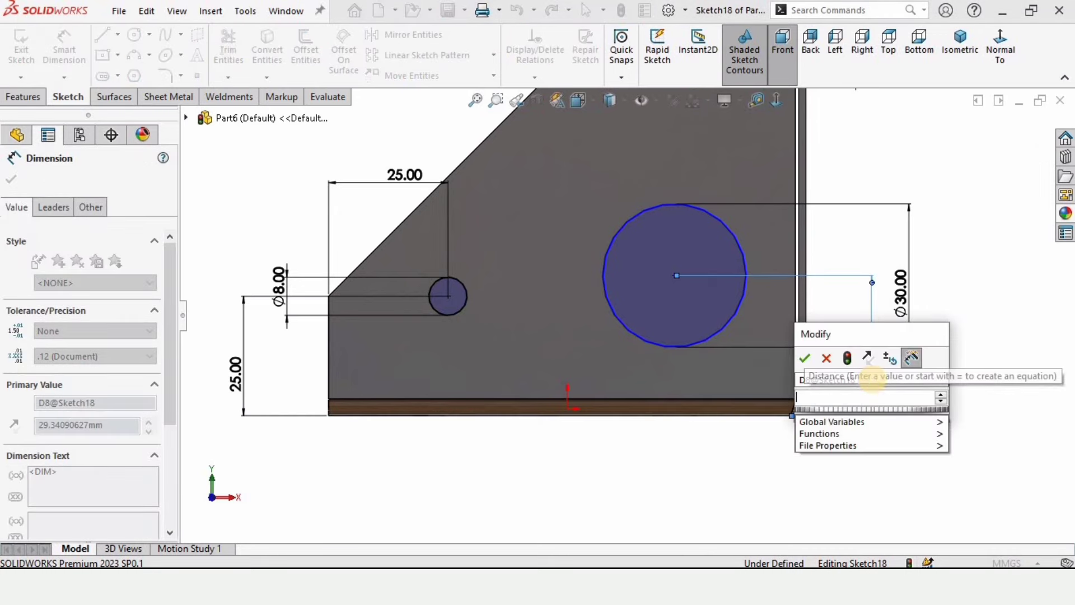
text(40)
key(Return)
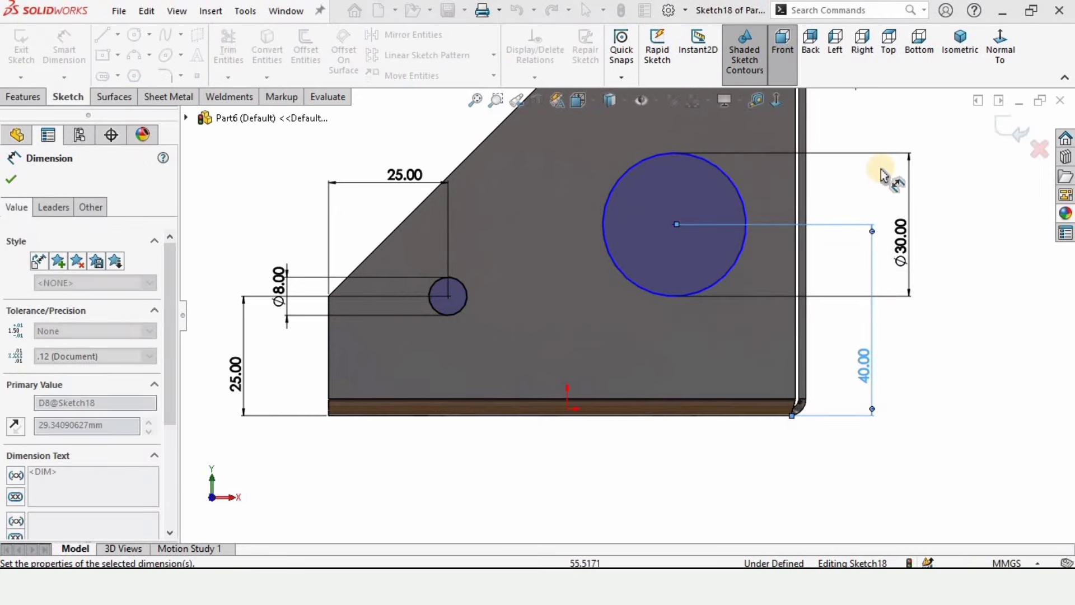
Step: Dimension the large circle's center 40 mm horizontally from the part's outer long vertical edge
click(807, 206)
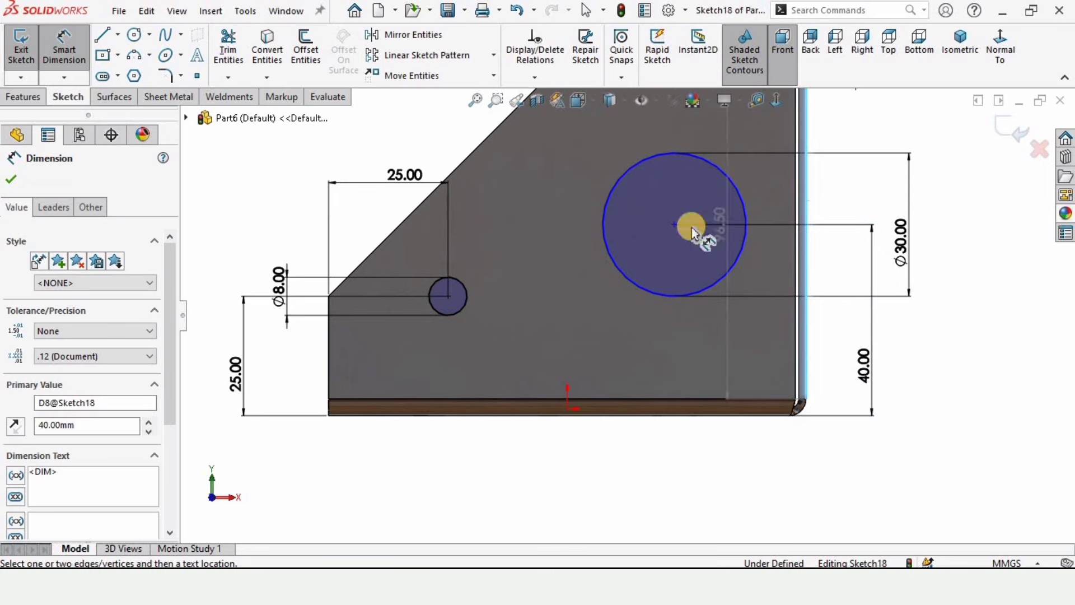
click(675, 224)
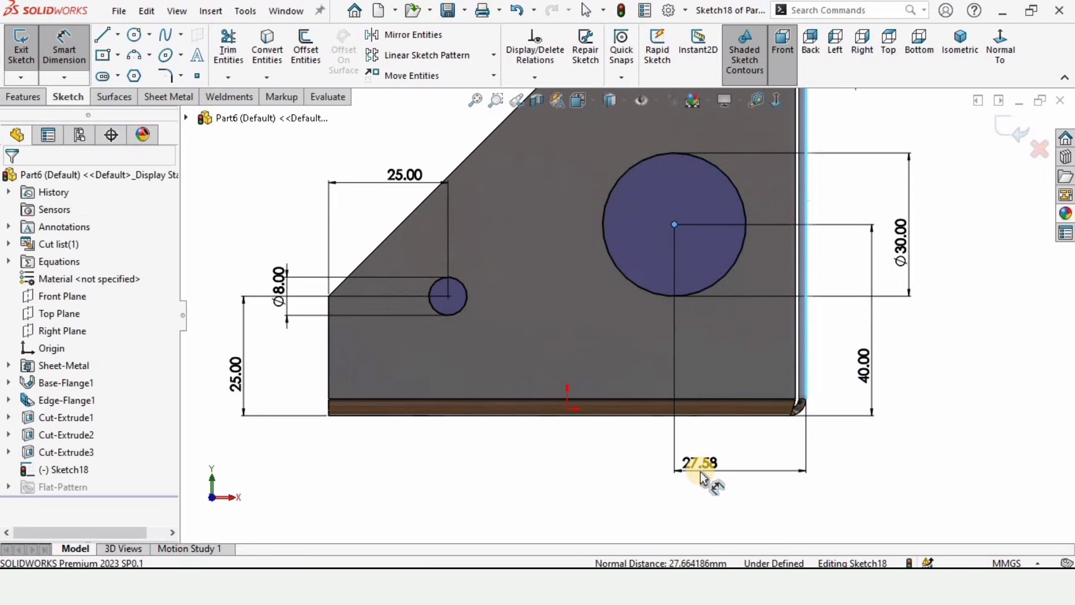
click(702, 478)
text(40)
key(Return)
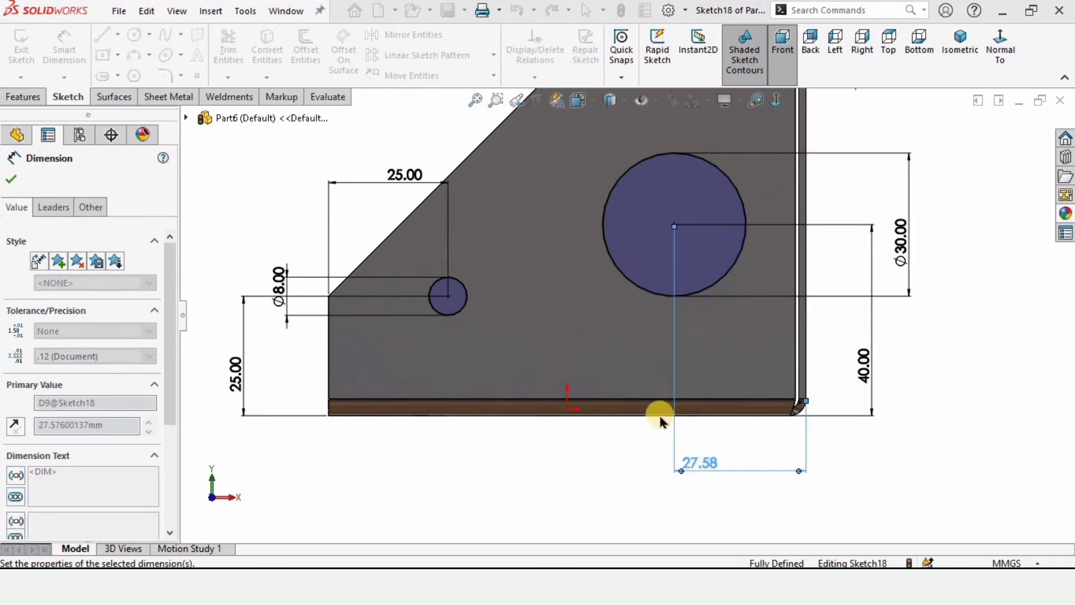
Step: Cut the three circles through both side flanges with an Extruded Cut set to Through All
scroll(572, 300, up, 3)
key(Escape)
middle_drag(469, 203, 568, 261)
click(171, 97)
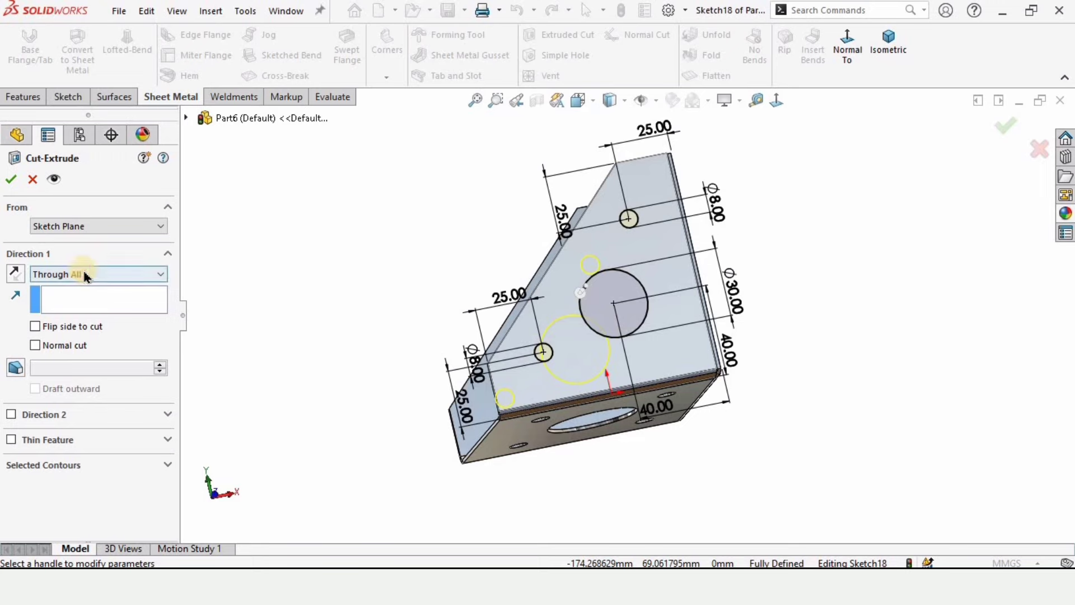
click(84, 274)
click(53, 298)
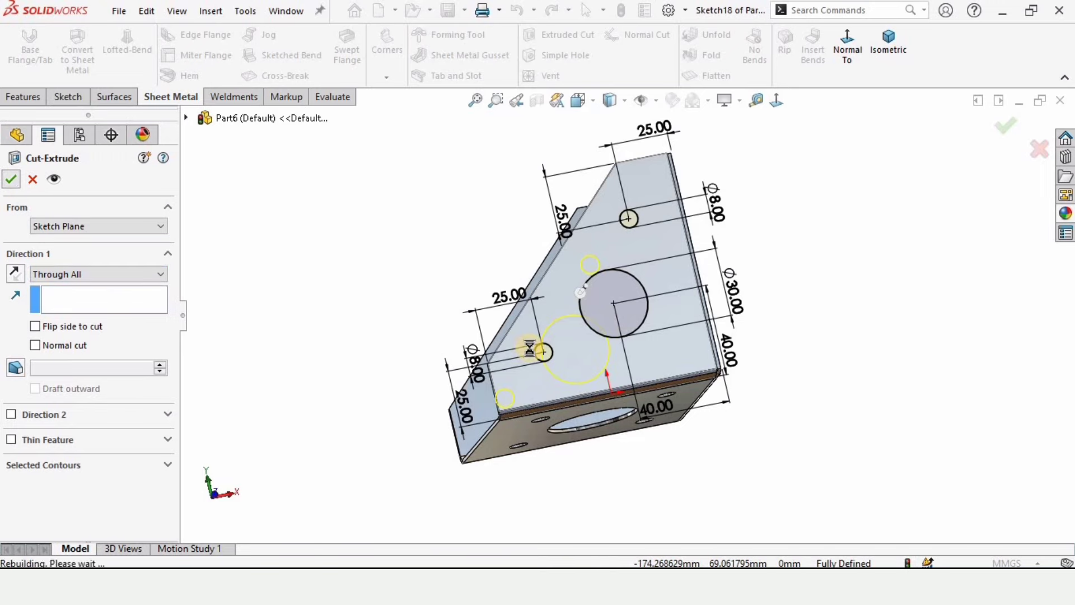
Step: Start a 2 Bend Corner Relief, reselect the sheet metal body as its scope and collect all corners
mouse_move(554, 358)
middle_down()
mouse_move(590, 350)
mouse_move(442, 364)
mouse_move(566, 335)
mouse_move(547, 307)
mouse_move(640, 291)
mouse_move(475, 371)
mouse_move(549, 343)
middle_up()
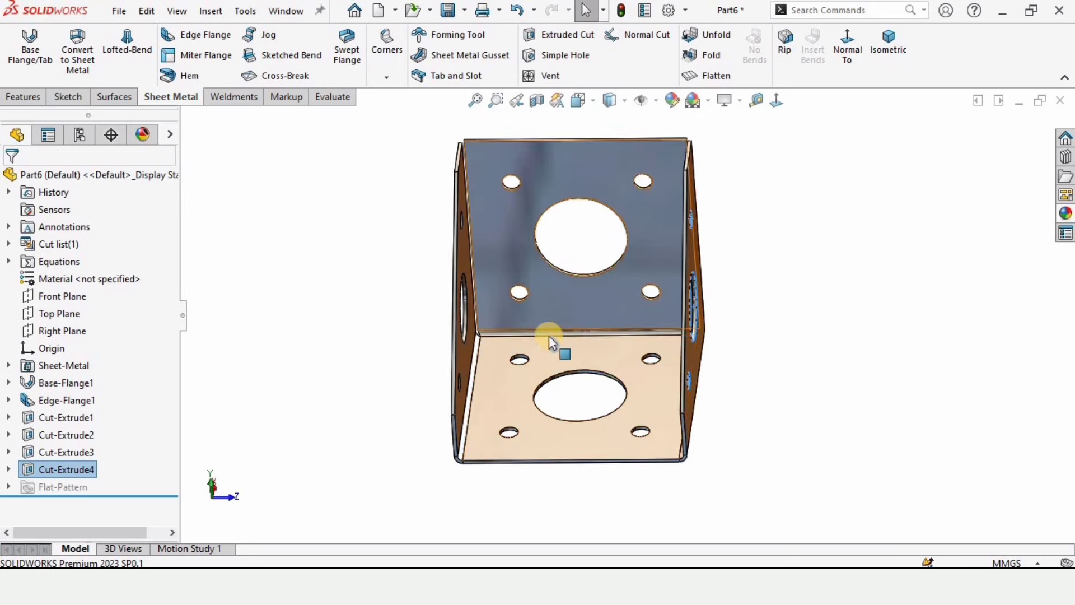
scroll(549, 343, down, 5)
click(386, 77)
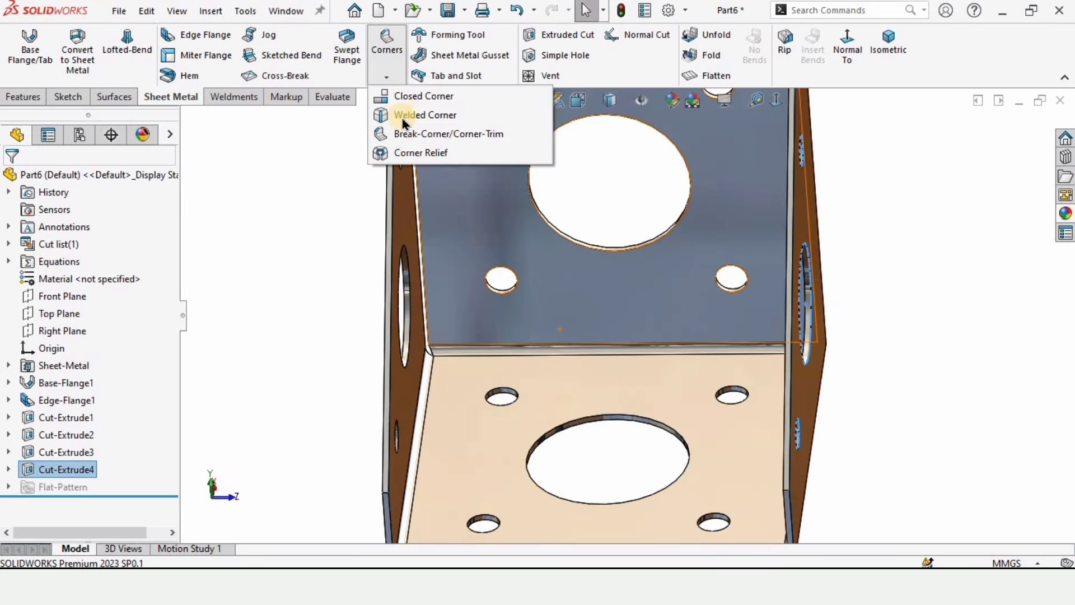
click(420, 153)
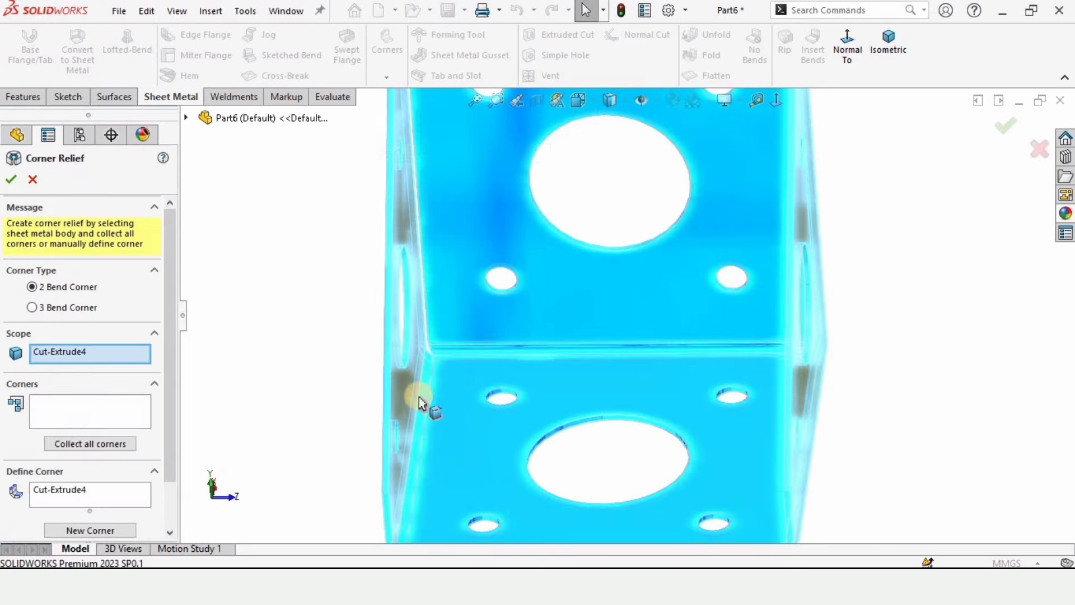
click(76, 348)
key(Delete)
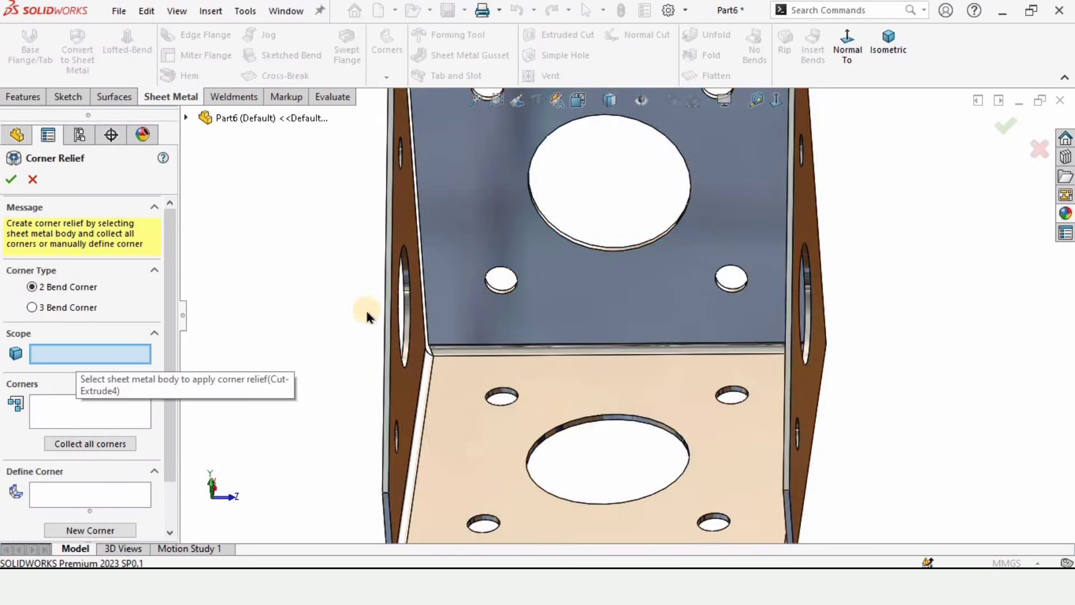
click(567, 343)
scroll(542, 411, up, 3)
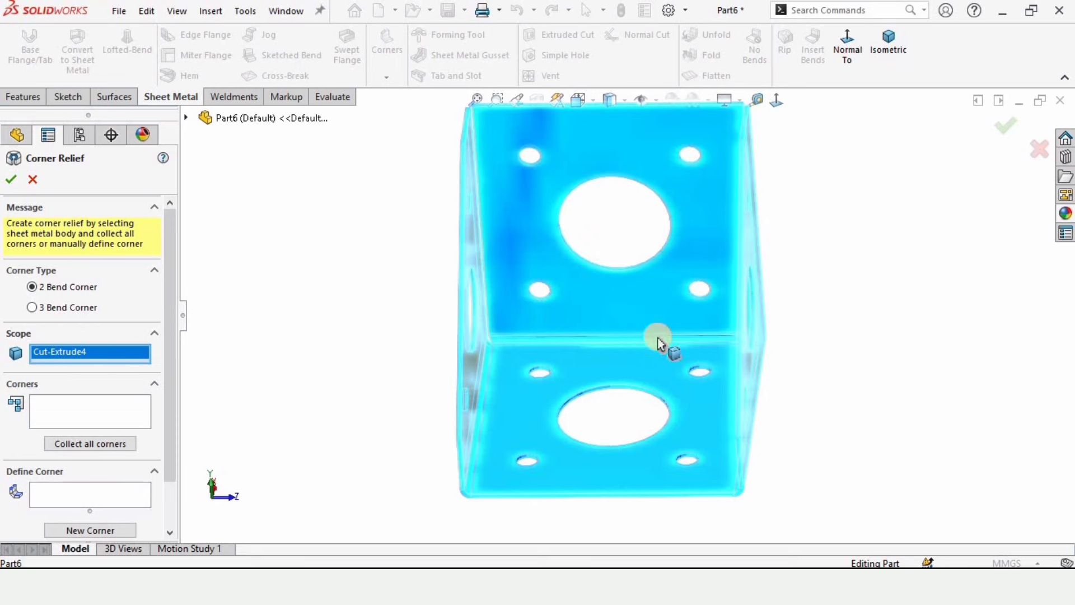
middle_drag(658, 344, 616, 339)
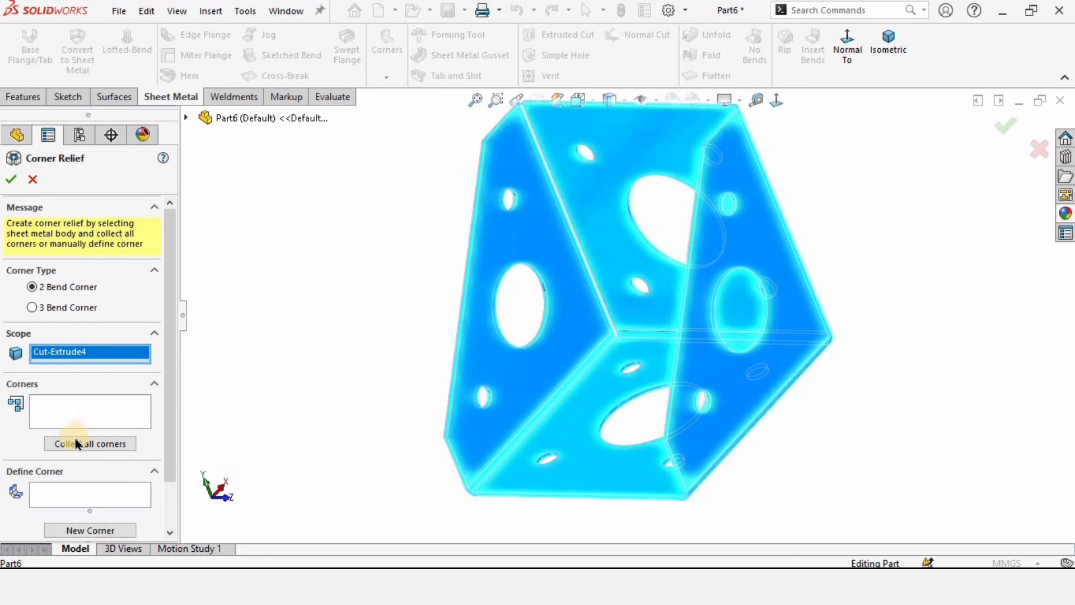
click(88, 445)
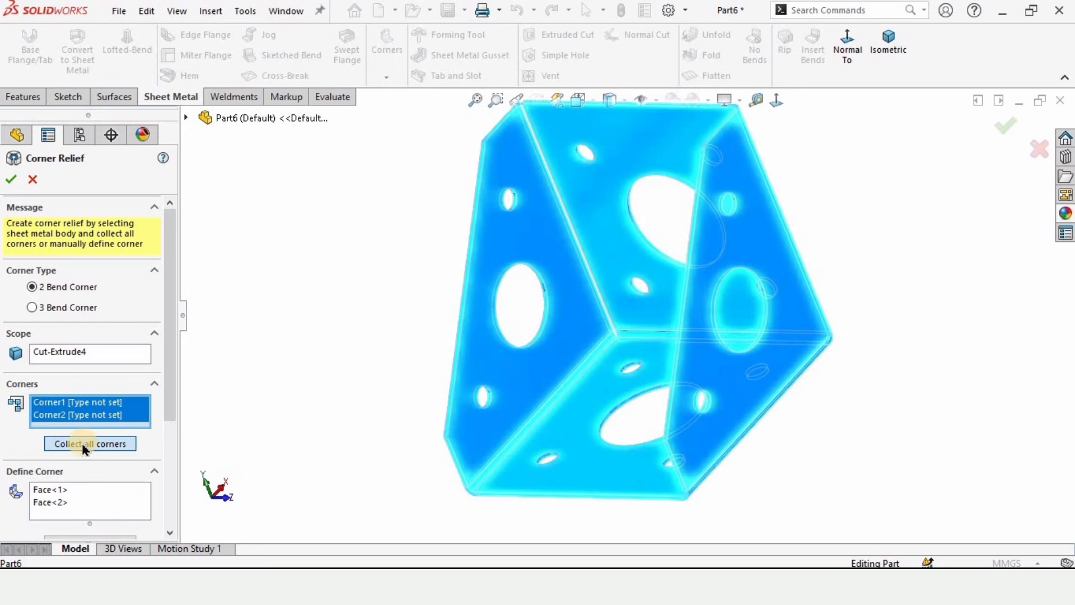
Step: Apply rectangular corner reliefs of 6 mm centered on the bend lines to both collected corners
middle_drag(576, 343, 514, 337)
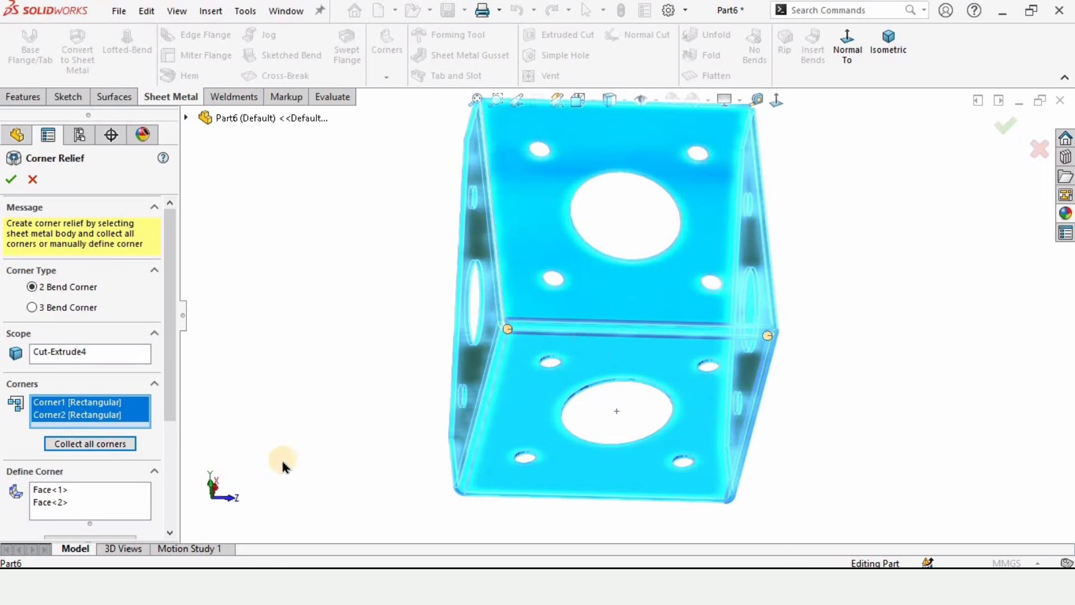
drag(163, 371, 163, 504)
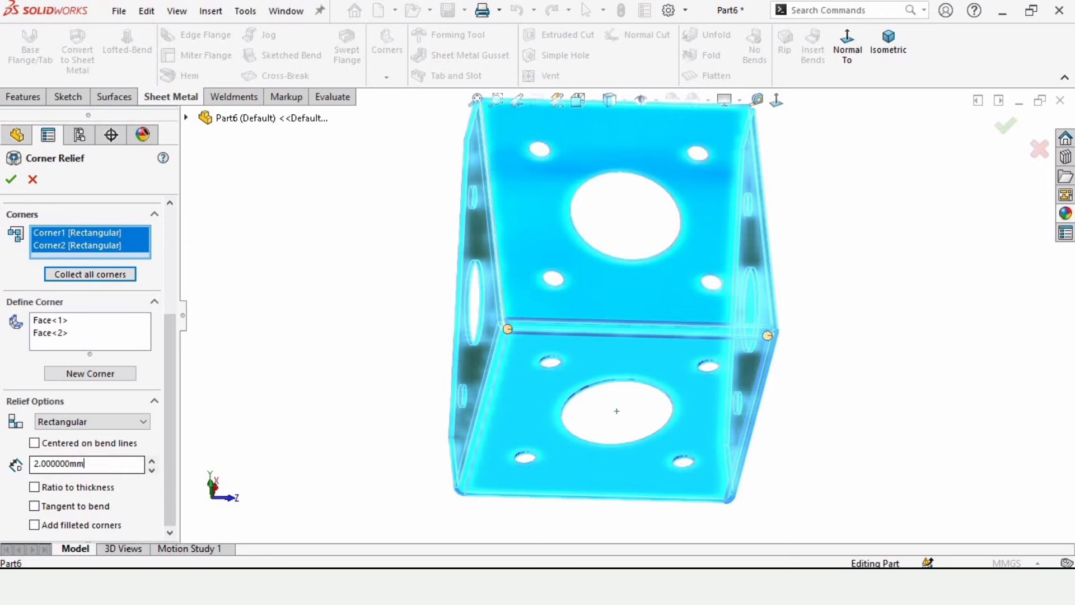
key(Return)
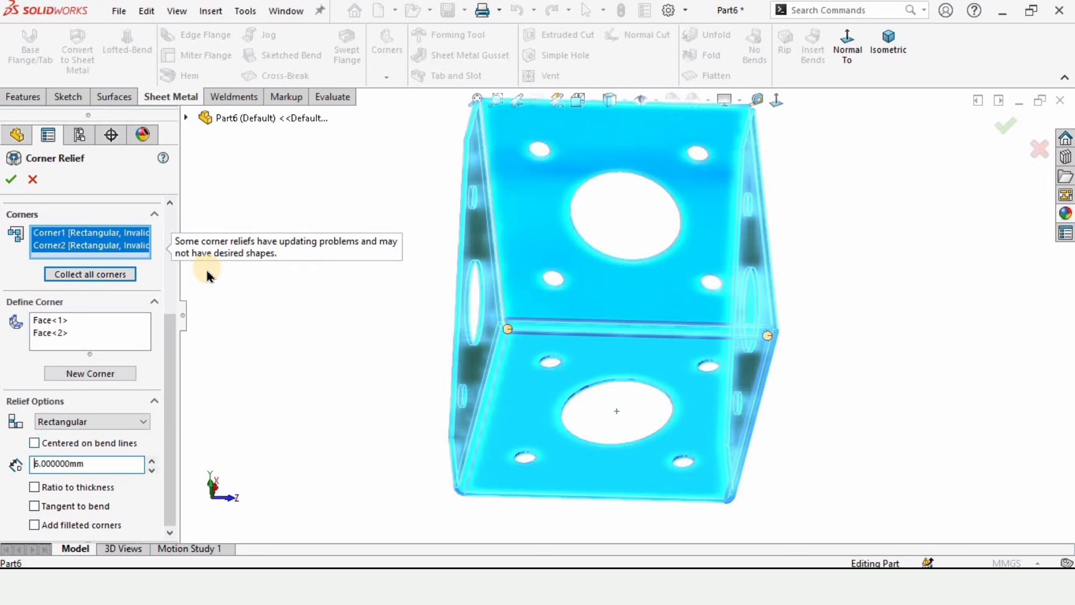
scroll(206, 276, down, 2)
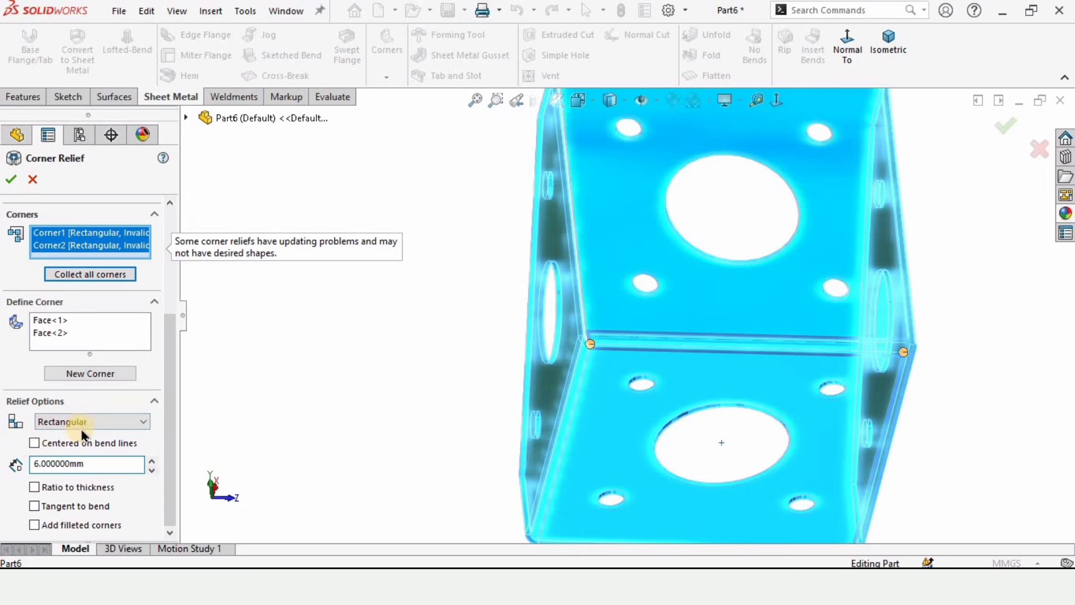
click(35, 444)
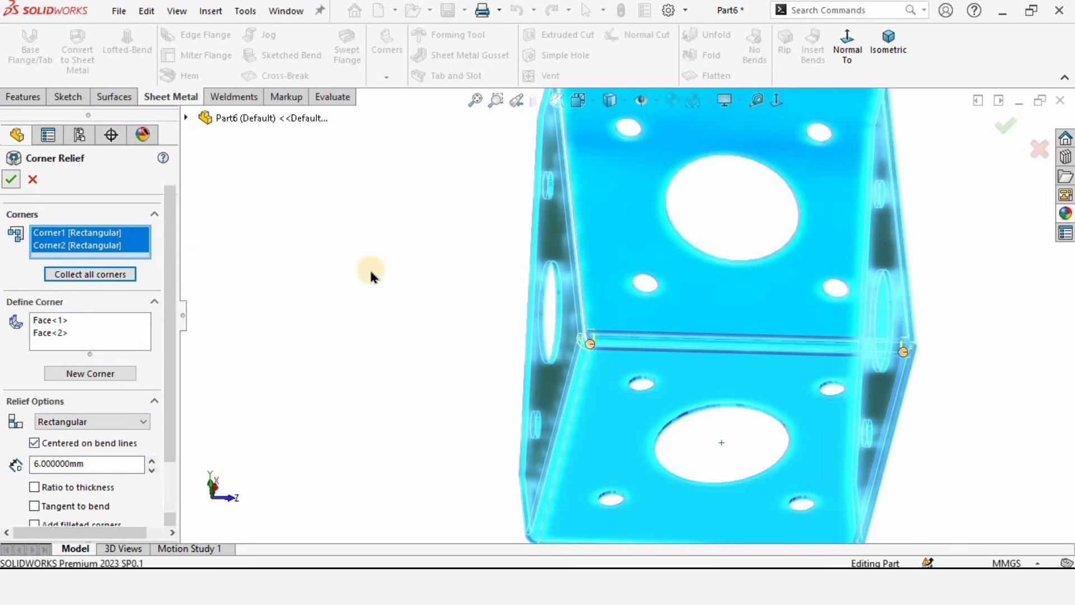
Step: Inspect the new corner relief up close and flatten the sheet metal part into its flat pattern
scroll(616, 334, down, 5)
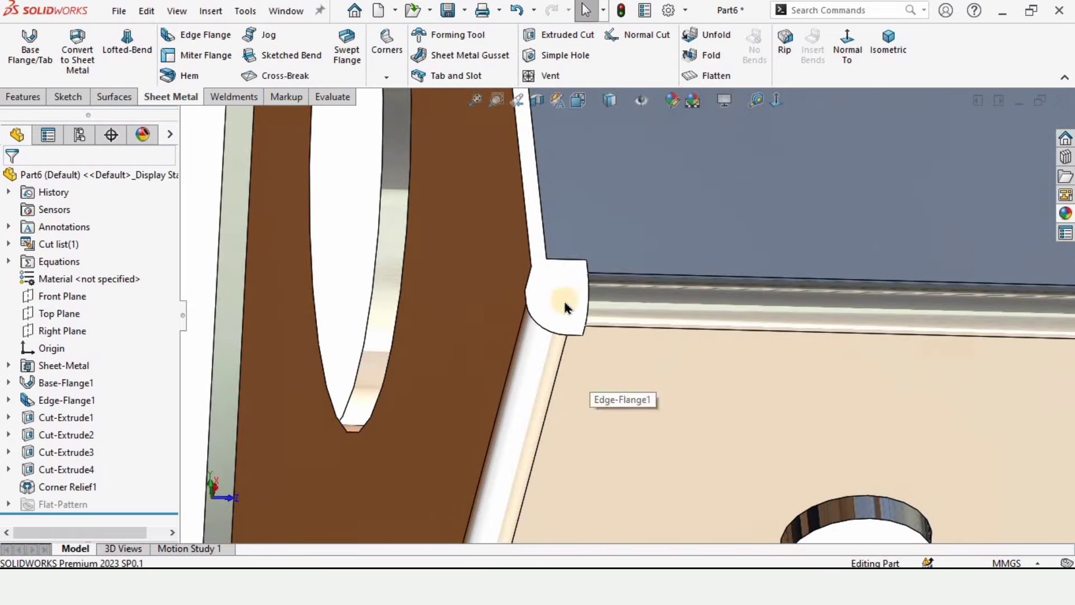
scroll(865, 349, up, 4)
middle_drag(918, 319, 673, 236)
scroll(805, 357, up, 5)
click(711, 79)
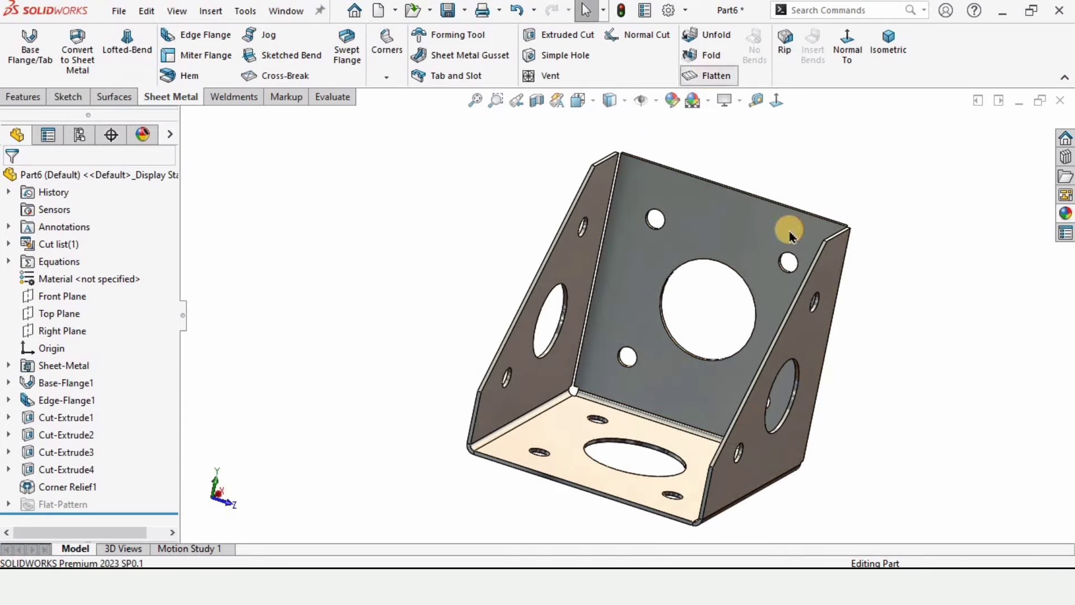
middle_drag(879, 317, 892, 247)
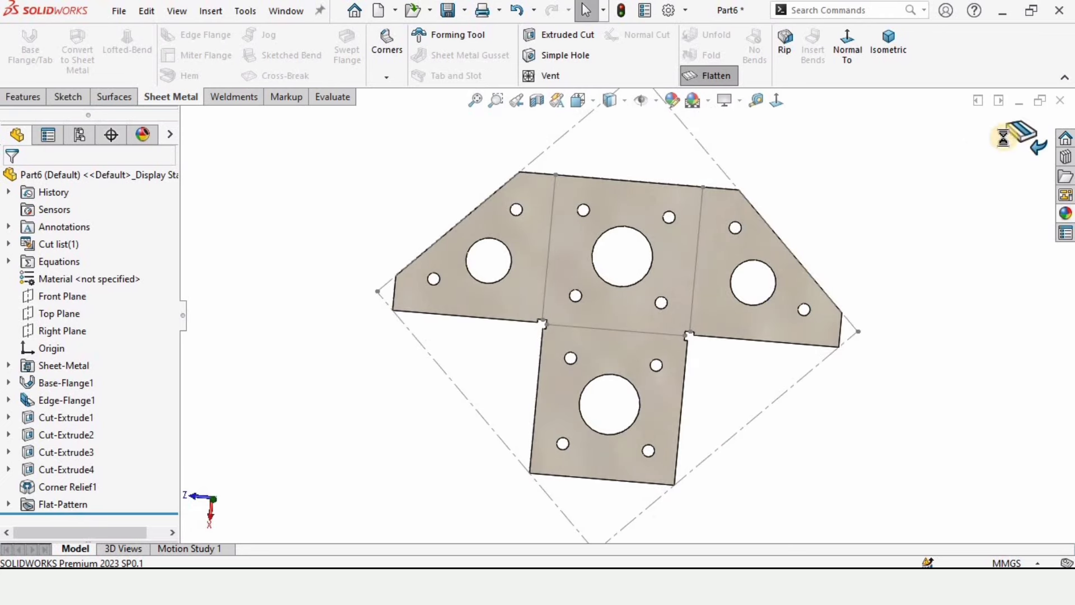